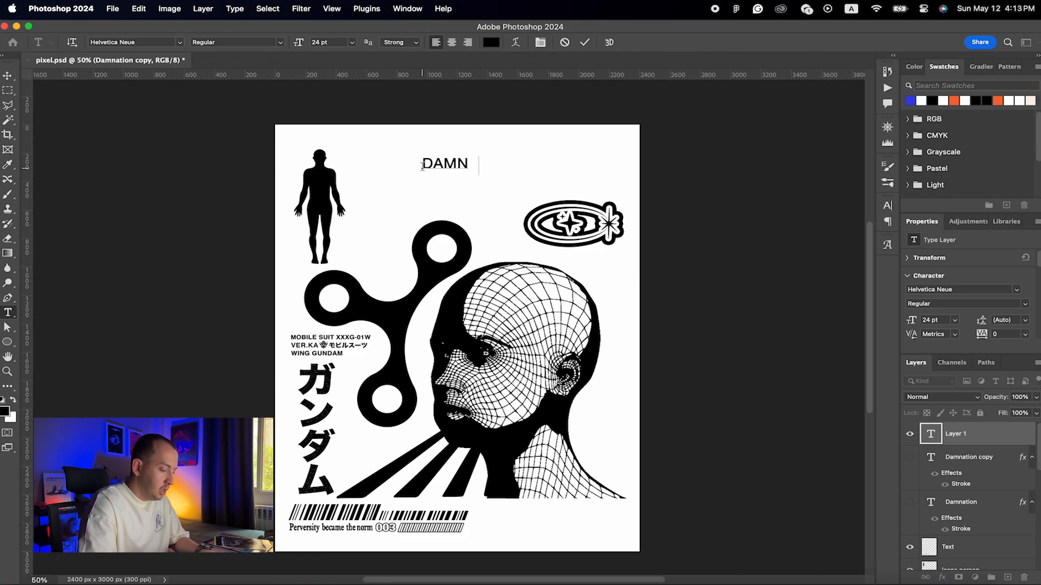
Step: Finish the DAMNATION text and stretch it into a tall title of about 130 pt across the upper part of the poster
key(super+Return)
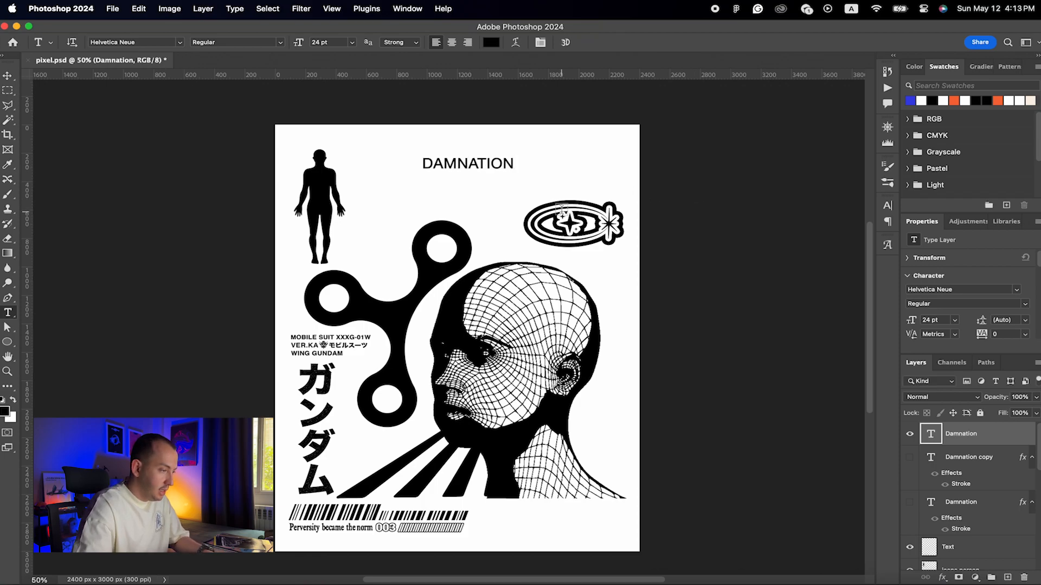
key(super+t)
drag(515, 177, 576, 196)
drag(550, 163, 563, 175)
drag(476, 197, 475, 241)
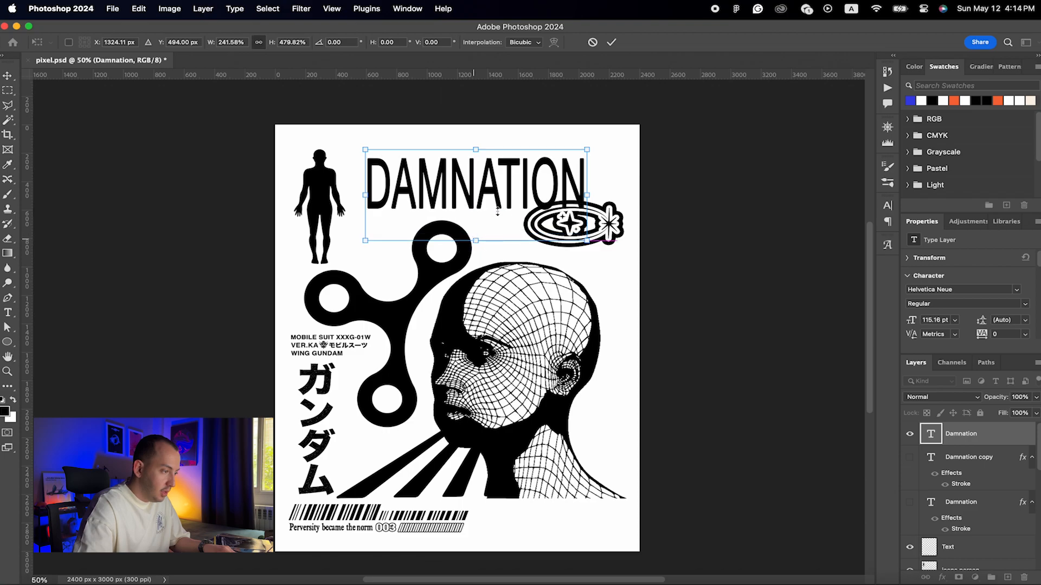
drag(586, 149, 592, 139)
key(Return)
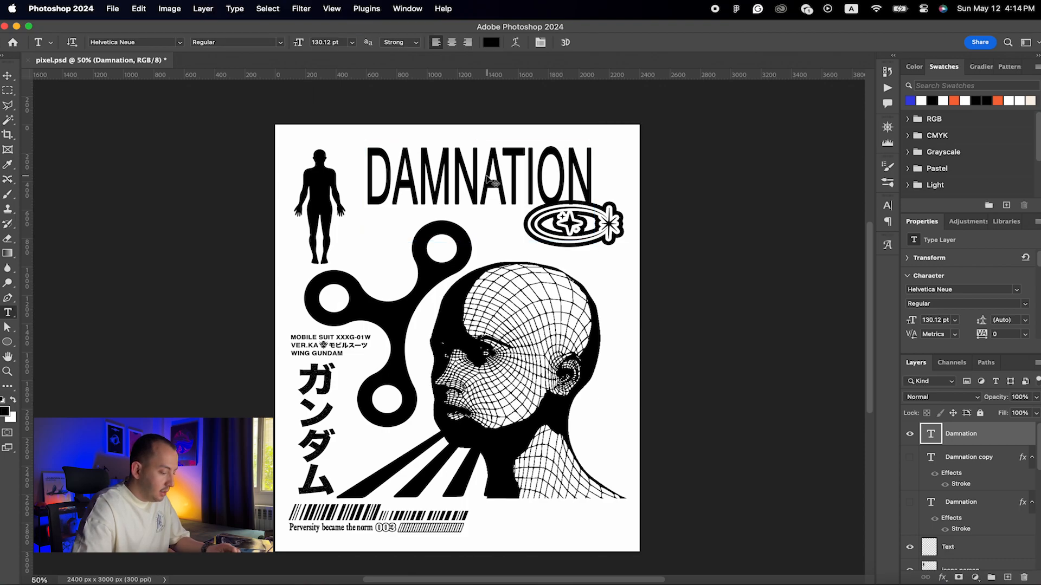
Step: Skew the DAMNATION title so its letters slant to the right
key(super+t)
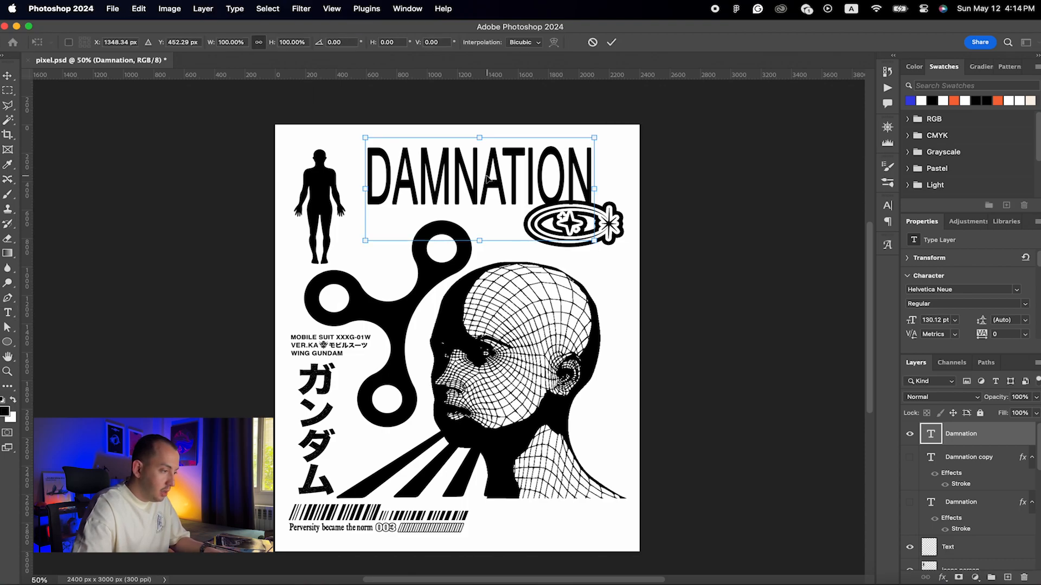
right_click(487, 173)
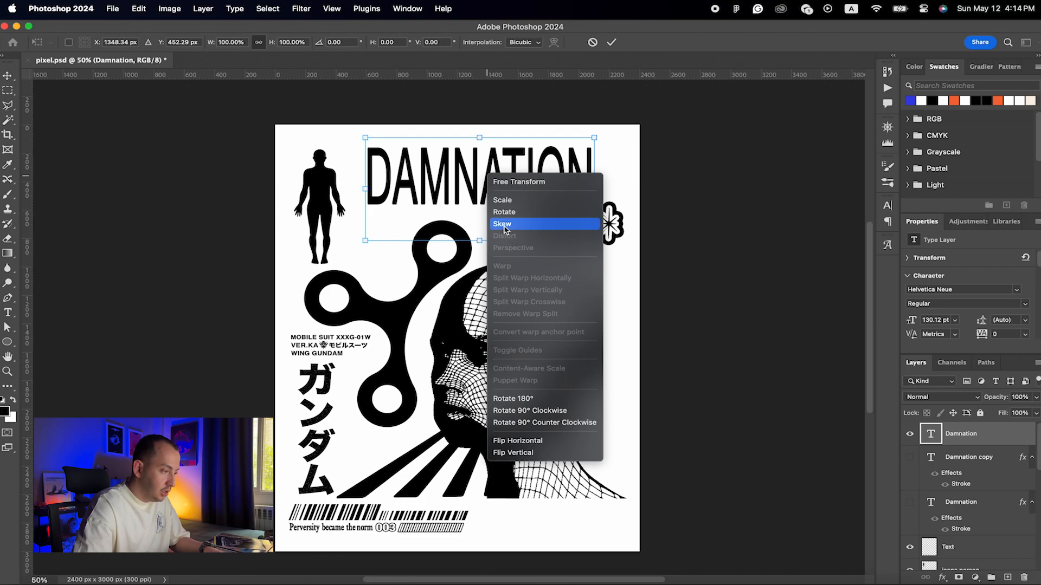
click(486, 163)
drag(479, 139, 500, 174)
key(Return)
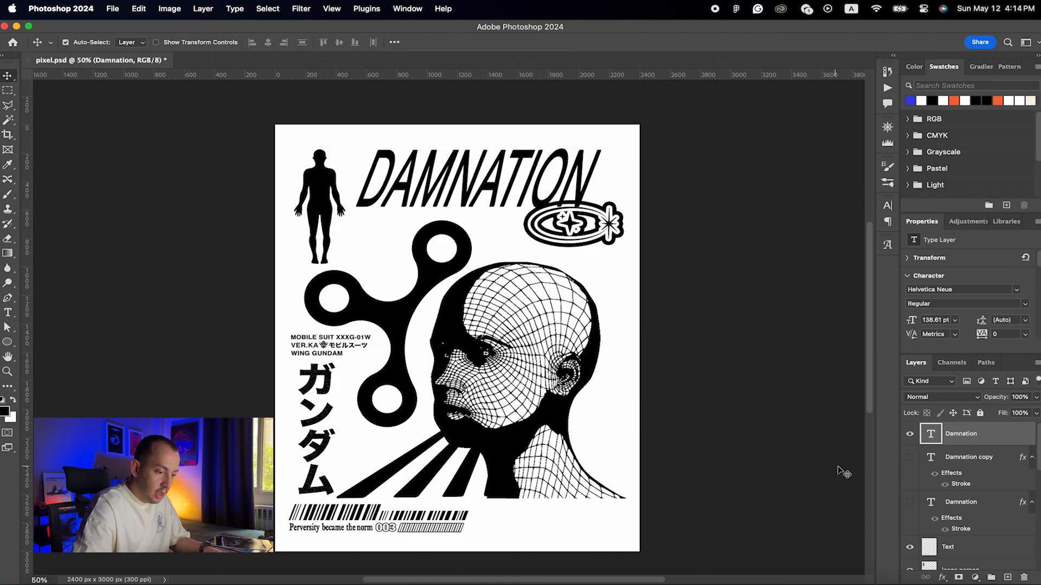
Step: Group all the artwork layers between the new DAMNATION text and the background, and hide the group
click(963, 458)
scroll(973, 466, down, 5)
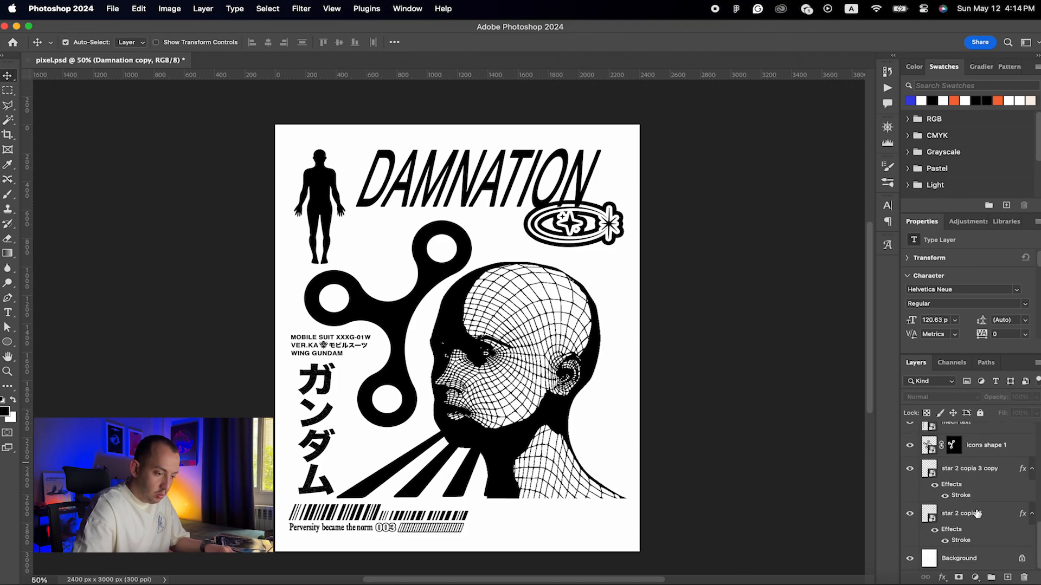
shift+click(963, 513)
key(super+g)
click(911, 453)
click(911, 453)
click(911, 453)
click(911, 453)
click(912, 453)
Step: Duplicate the new slanted DAMNATION text layer
click(986, 436)
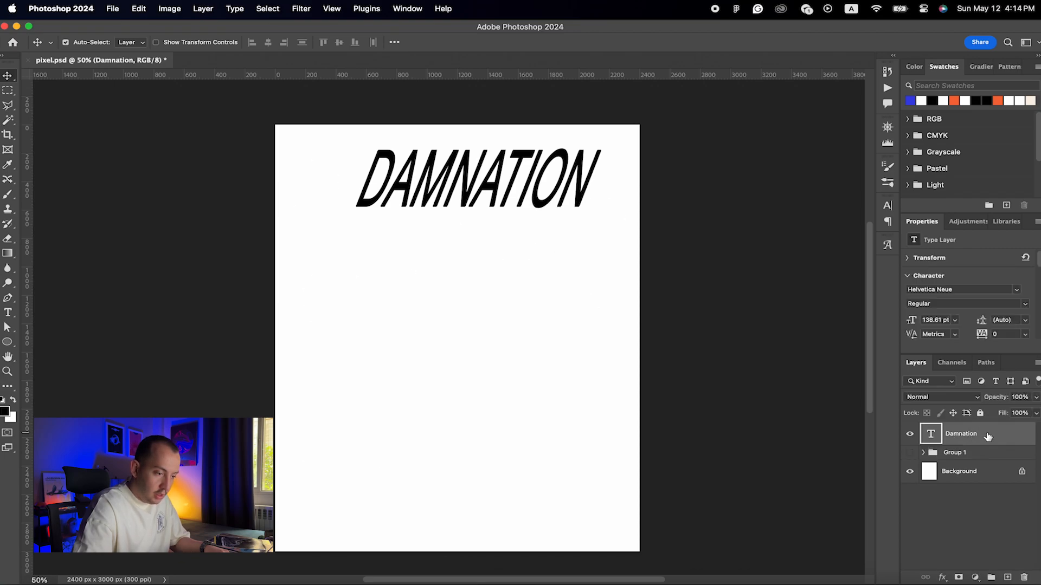
click(913, 435)
click(913, 435)
key(super+j)
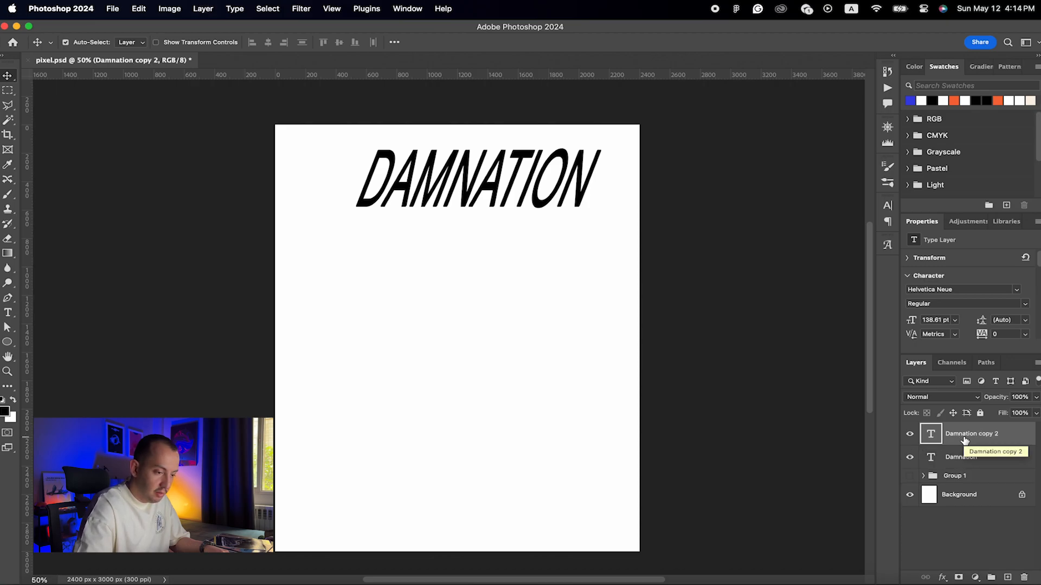
Step: Add a black outside stroke of 57 px to the lower Damnation text layer
click(992, 464)
double_click(992, 464)
drag(791, 61, 532, 258)
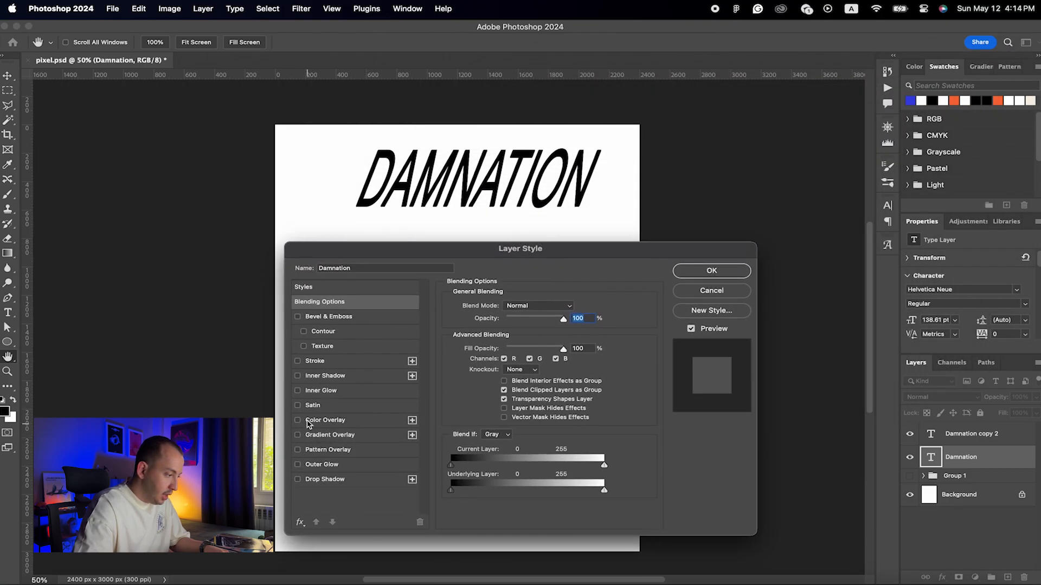
click(298, 362)
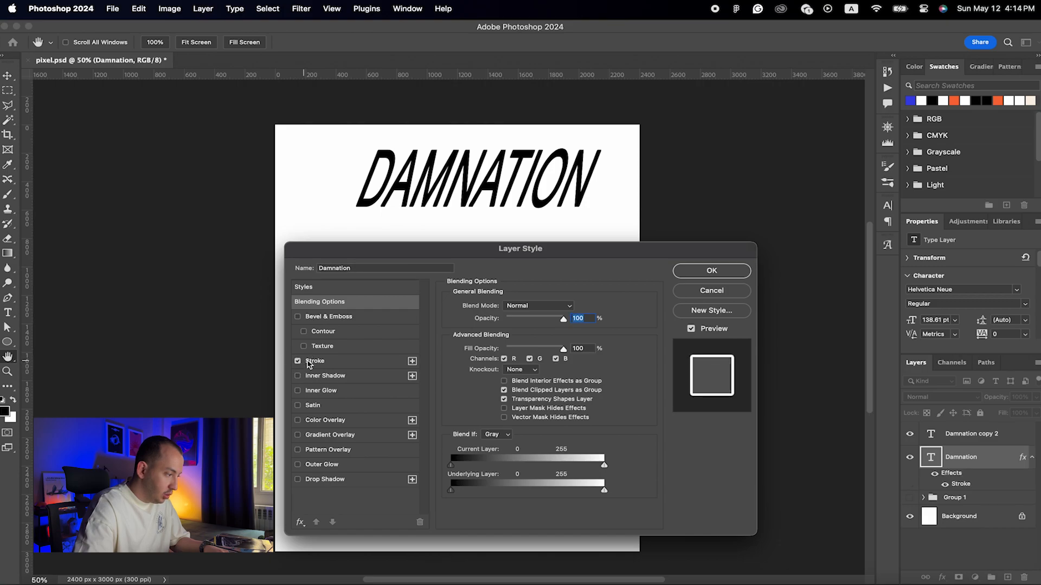
click(311, 362)
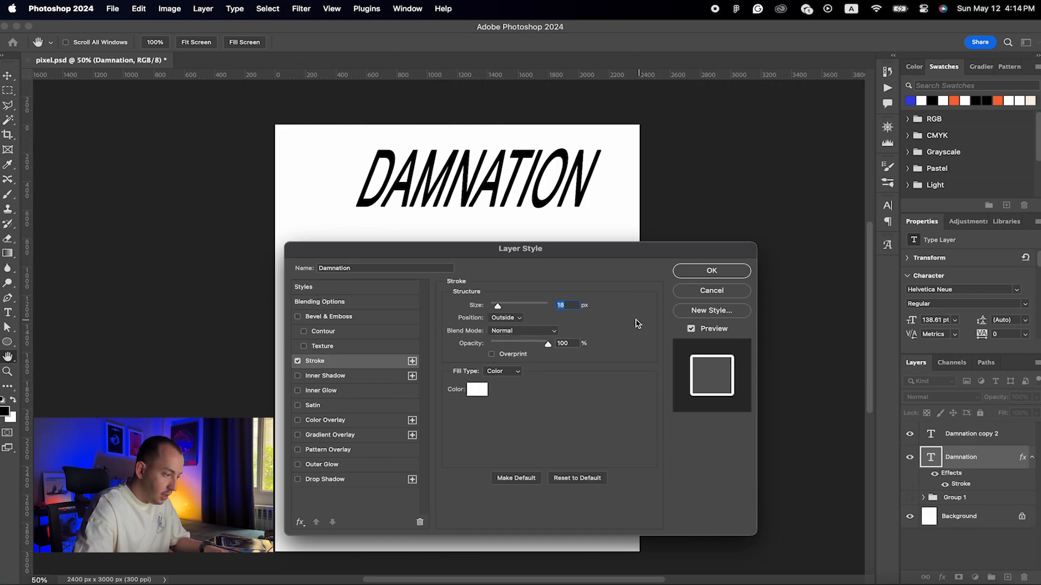
click(478, 389)
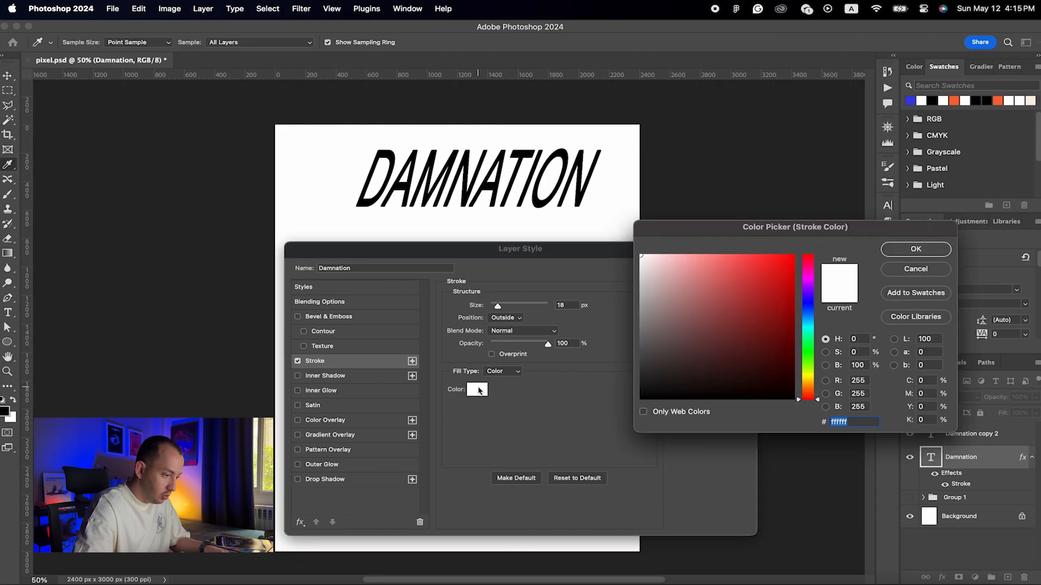
mouse_move(656, 393)
mouse_down()
mouse_move(641, 390)
mouse_move(632, 407)
mouse_up()
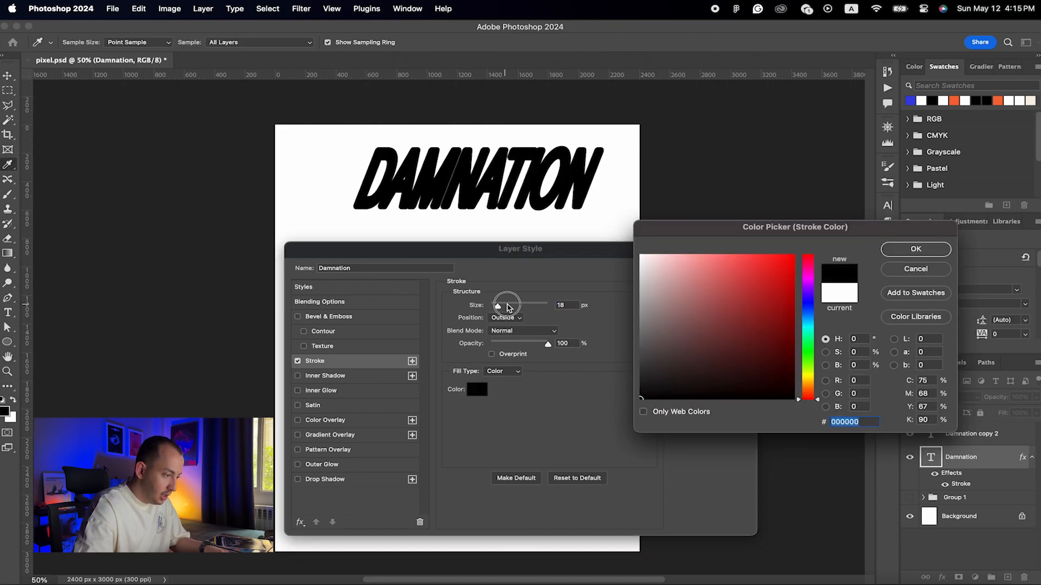
key(Return)
drag(498, 307, 508, 309)
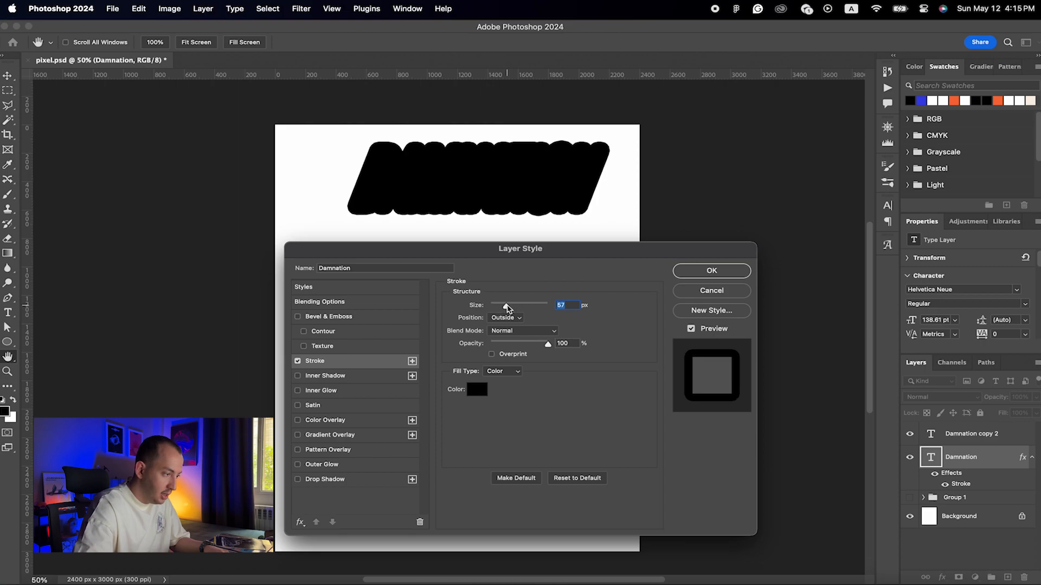
key(Return)
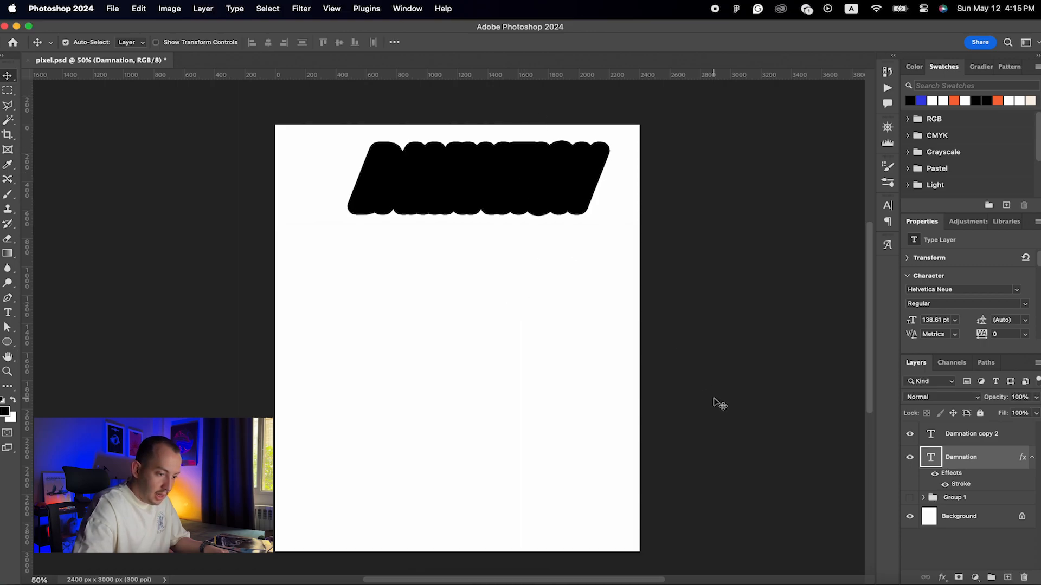
Step: Add a white outside stroke of 24 px to the Damnation copy 2 layer
double_click(994, 436)
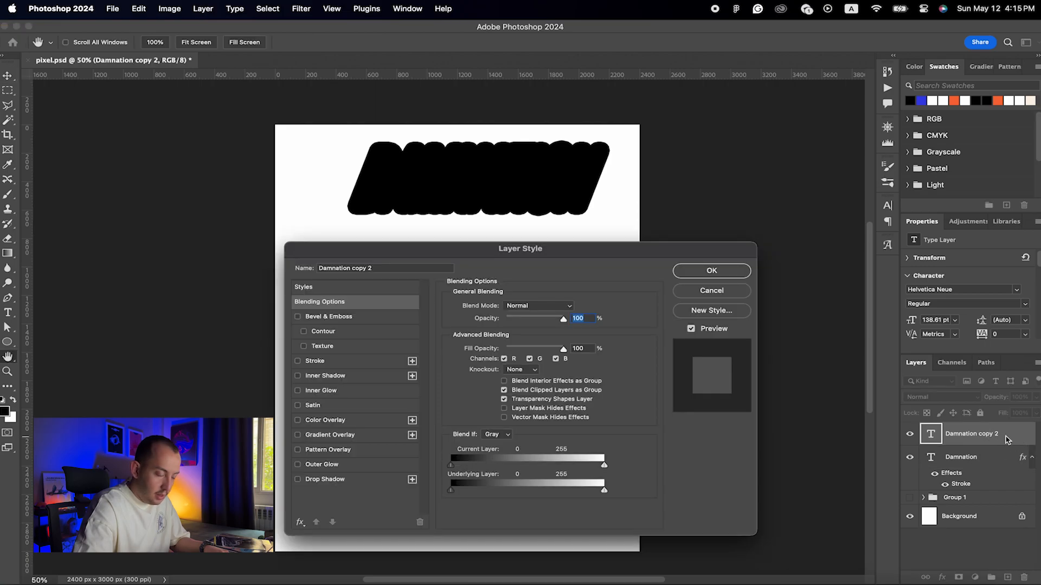
click(315, 362)
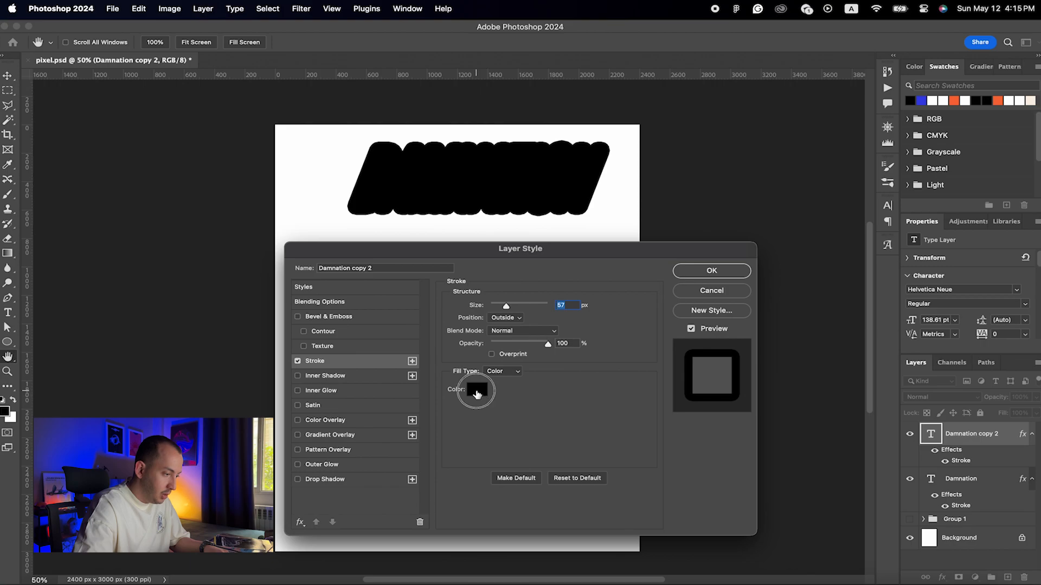
click(477, 389)
click(631, 241)
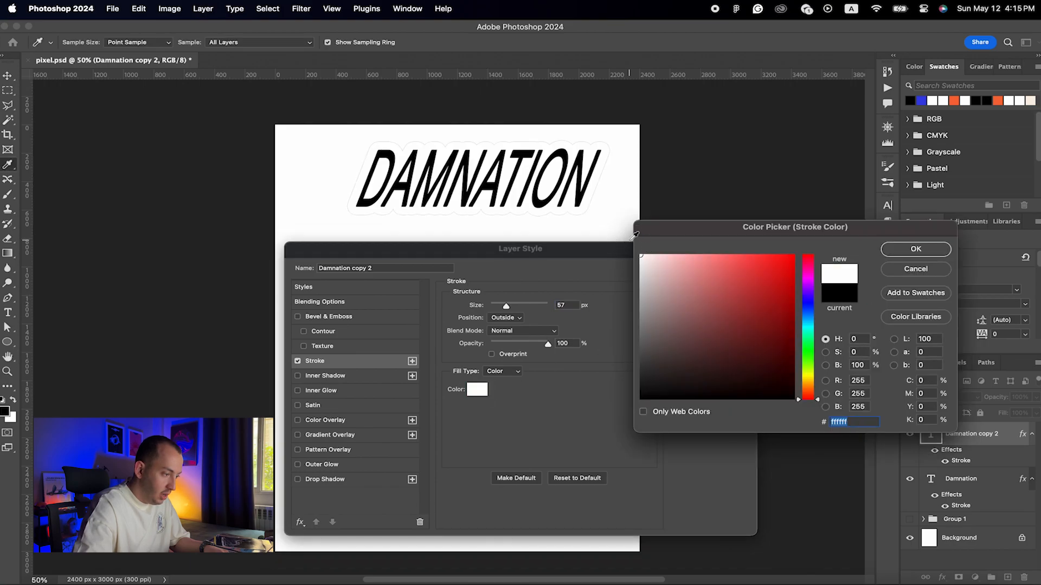
key(Return)
drag(504, 309, 499, 307)
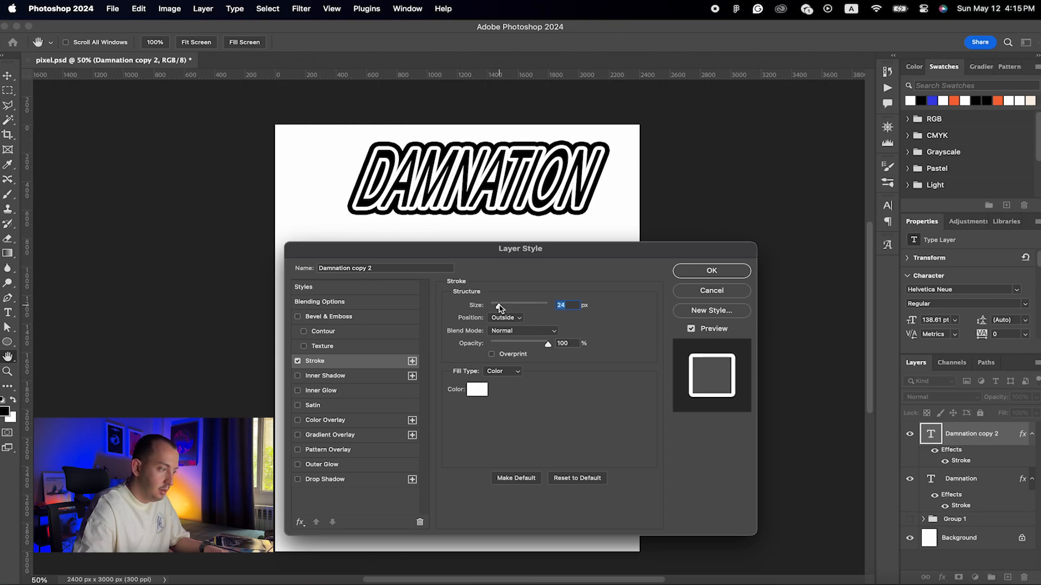
key(Return)
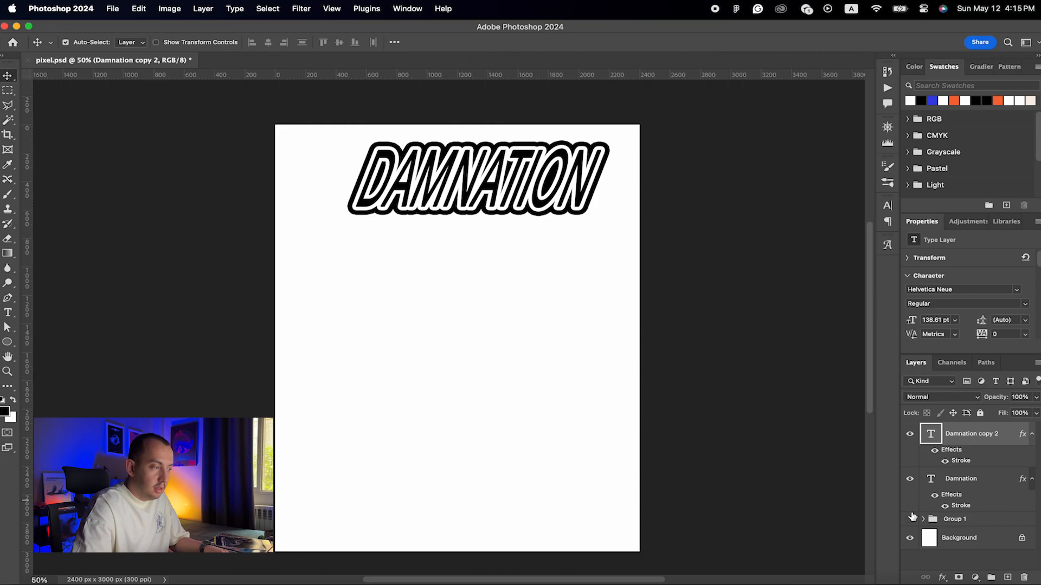
Step: Delete the two new title layers and show Group 1 together with the Damnation and Damnation copy layers inside it
shift+click(991, 481)
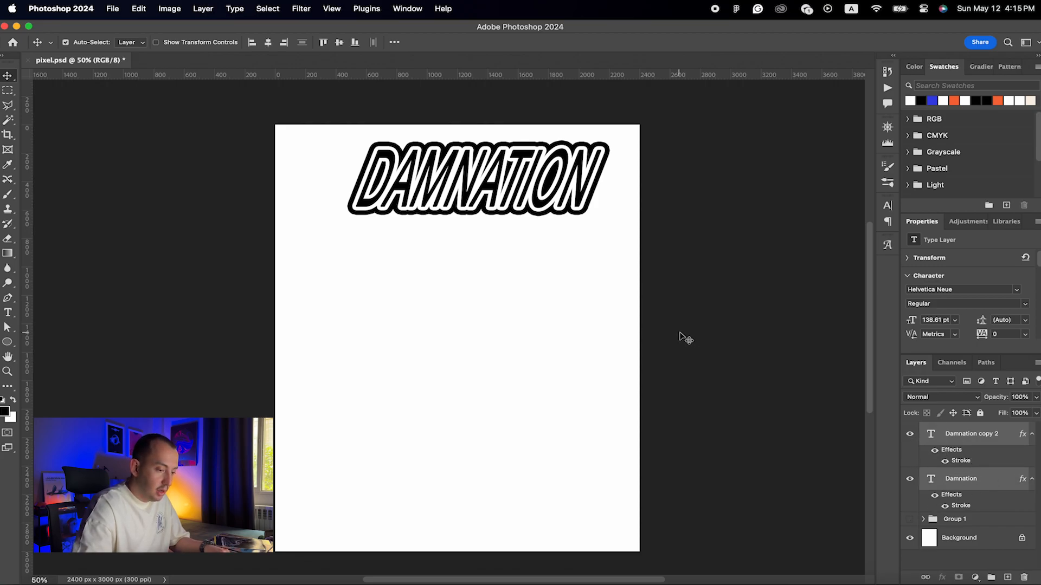
key(BackSpace)
click(912, 429)
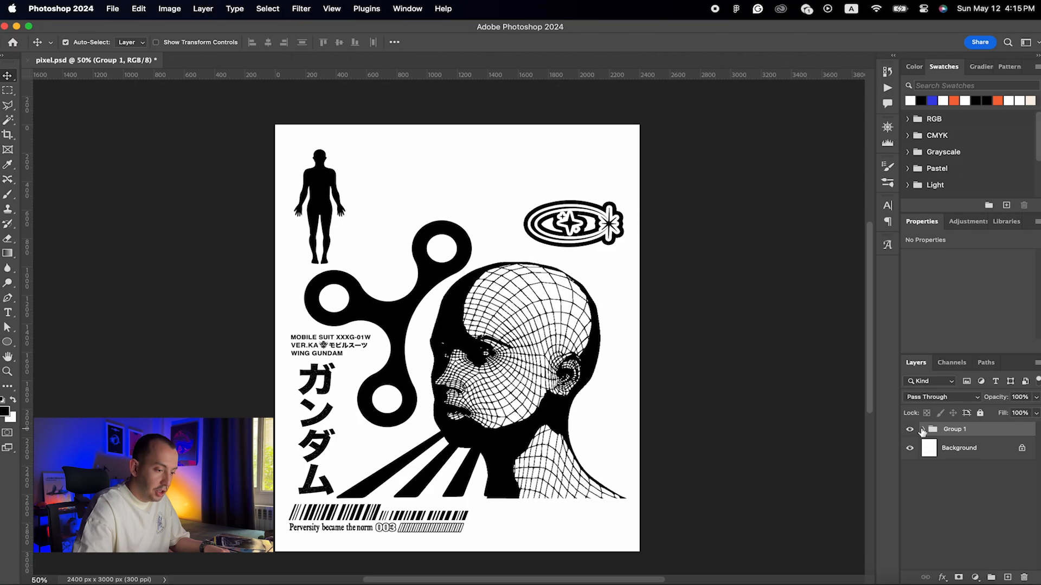
click(922, 429)
click(910, 458)
click(910, 494)
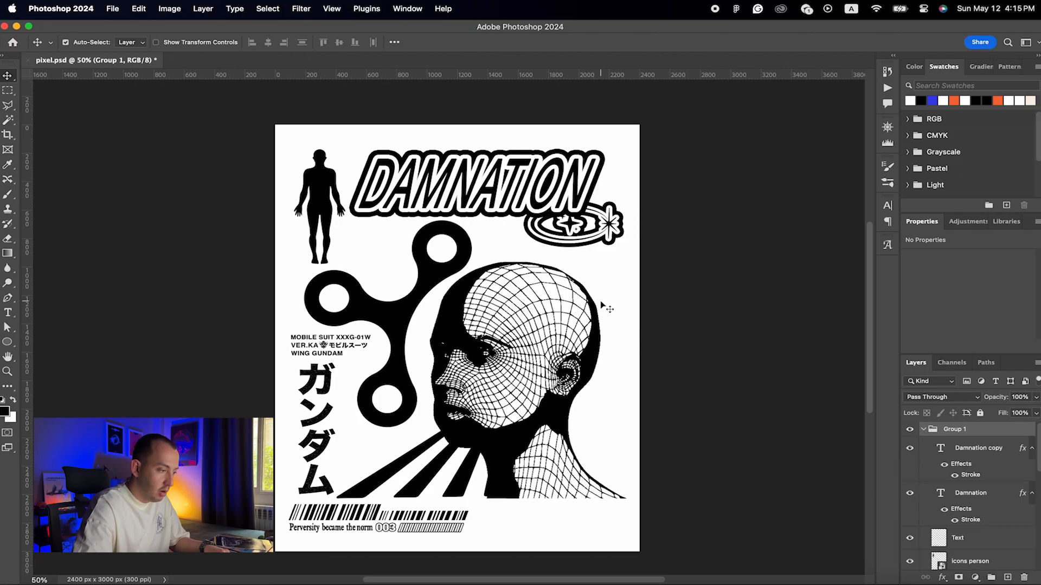
Step: Move the star 2 copia 3 and star 2 copia 3 copy layers above the Damnation title layers
click(617, 230)
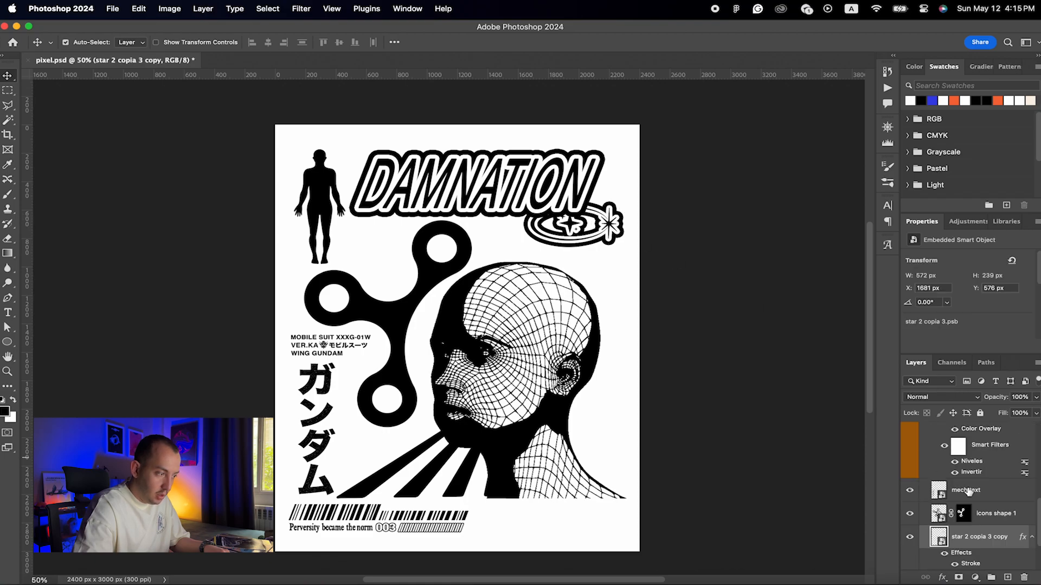
scroll(957, 523, down, 2)
scroll(957, 521, down, 1)
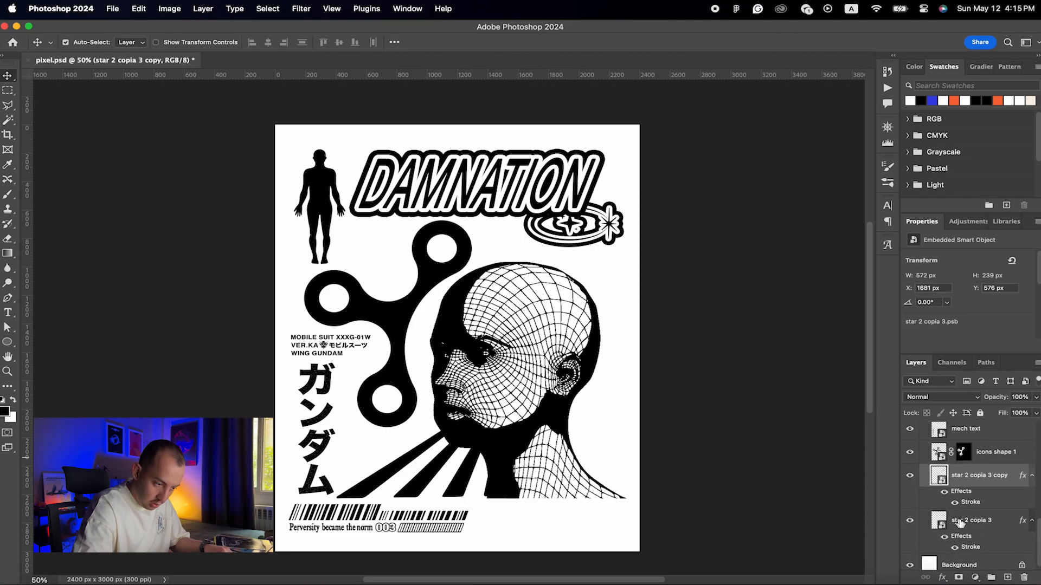
shift+click(990, 529)
scroll(991, 530, down, 2)
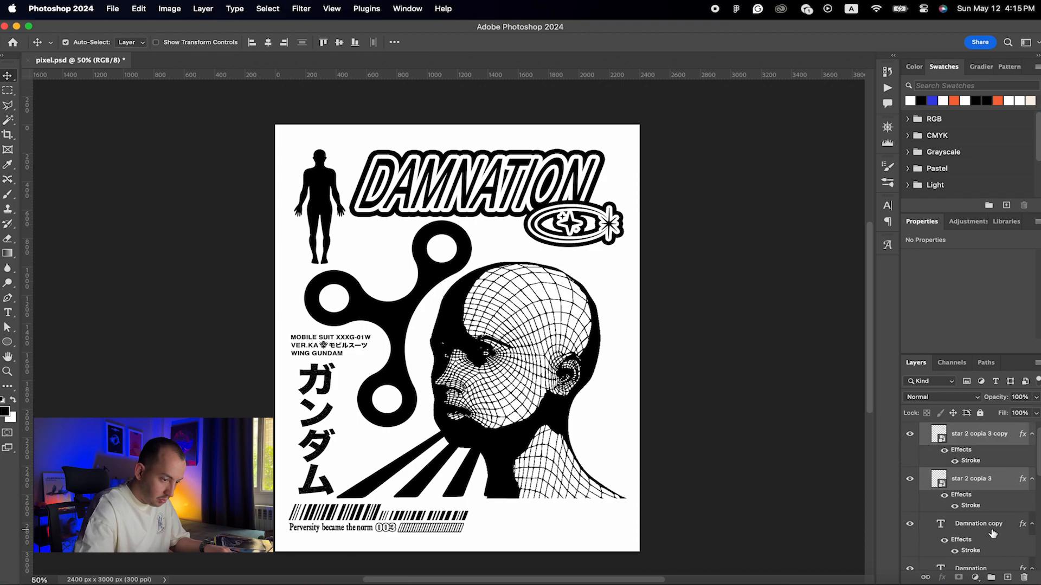
key(super+g)
Step: Hide the stroke effects of both star layers to inspect the plain star emblem beside the title
click(944, 464)
click(945, 465)
click(944, 464)
click(944, 509)
scroll(590, 214, up, 10)
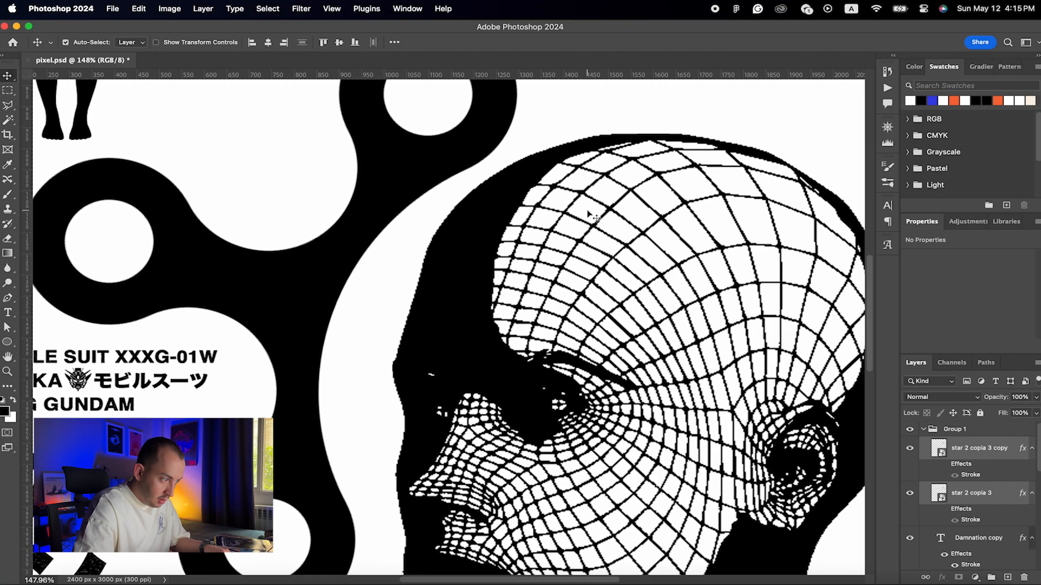
scroll(589, 214, right, 7)
scroll(589, 214, up, 5)
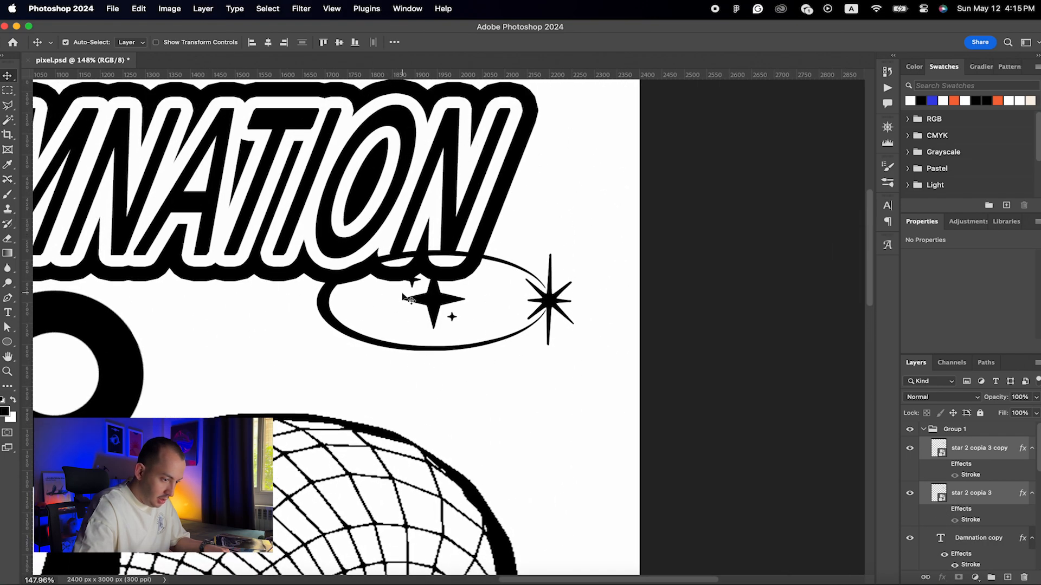
Step: Show the stroke effects of star 2 copia 3 and star 2 copia 3 copy again
click(986, 506)
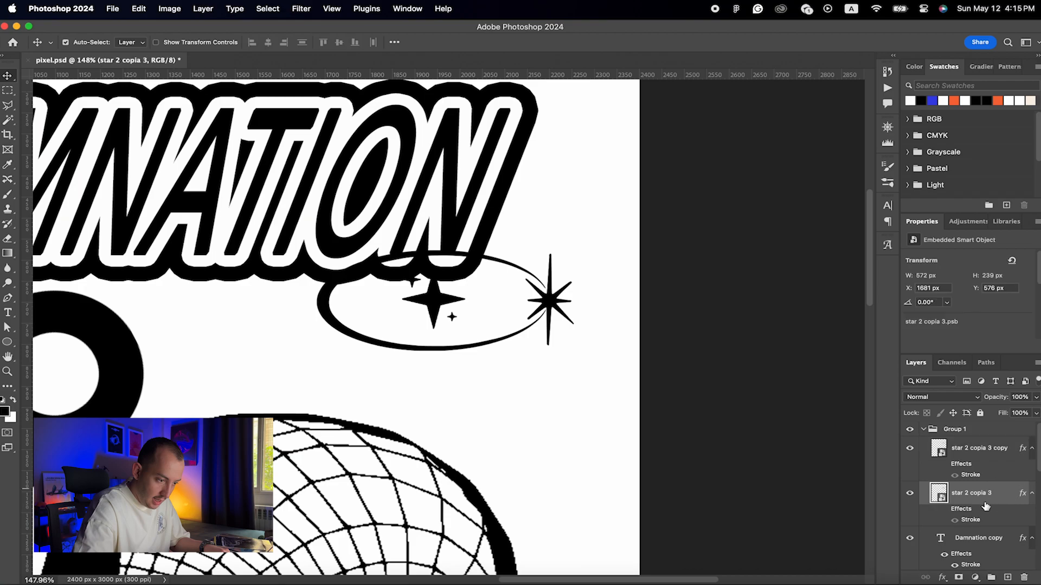
click(944, 510)
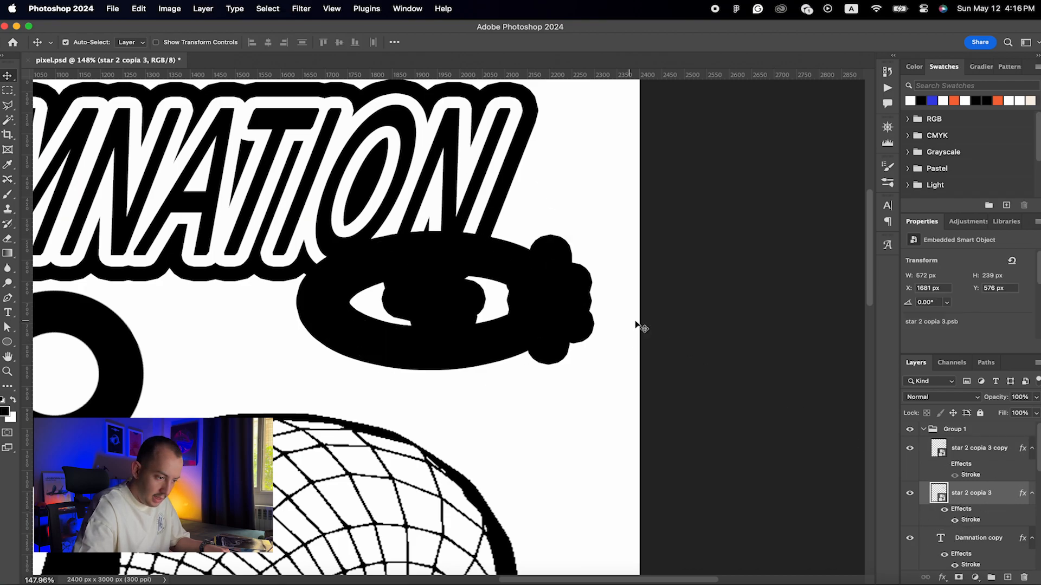
click(989, 455)
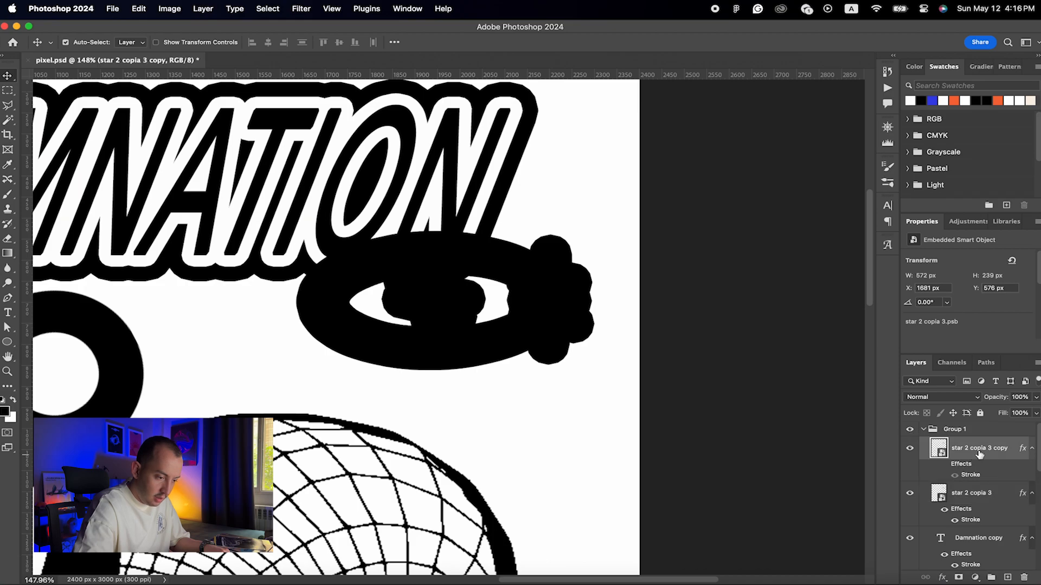
click(943, 466)
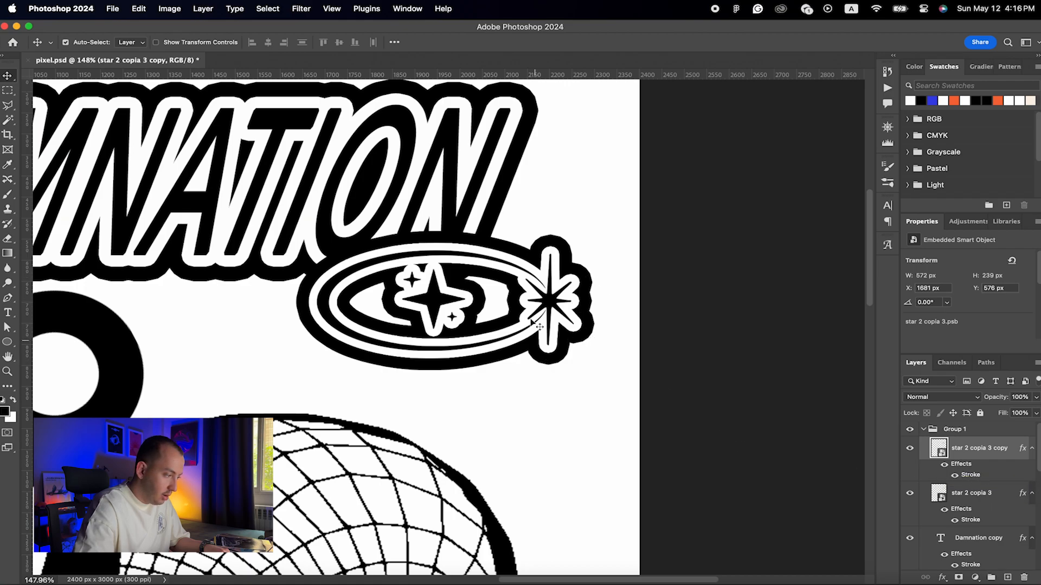
scroll(476, 379, down, 5)
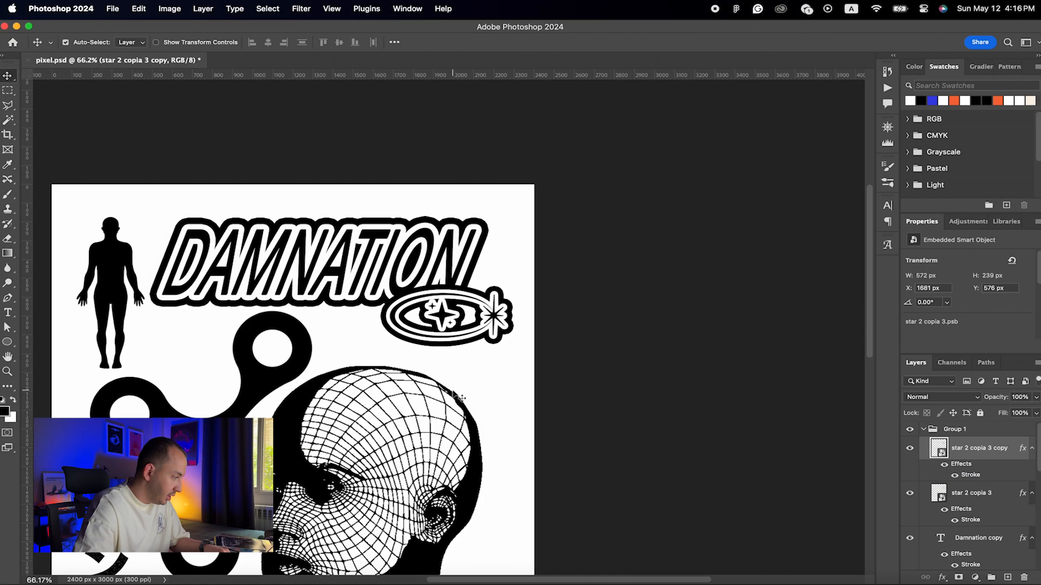
scroll(453, 393, down, 5)
scroll(453, 393, left, 5)
scroll(453, 393, up, 1)
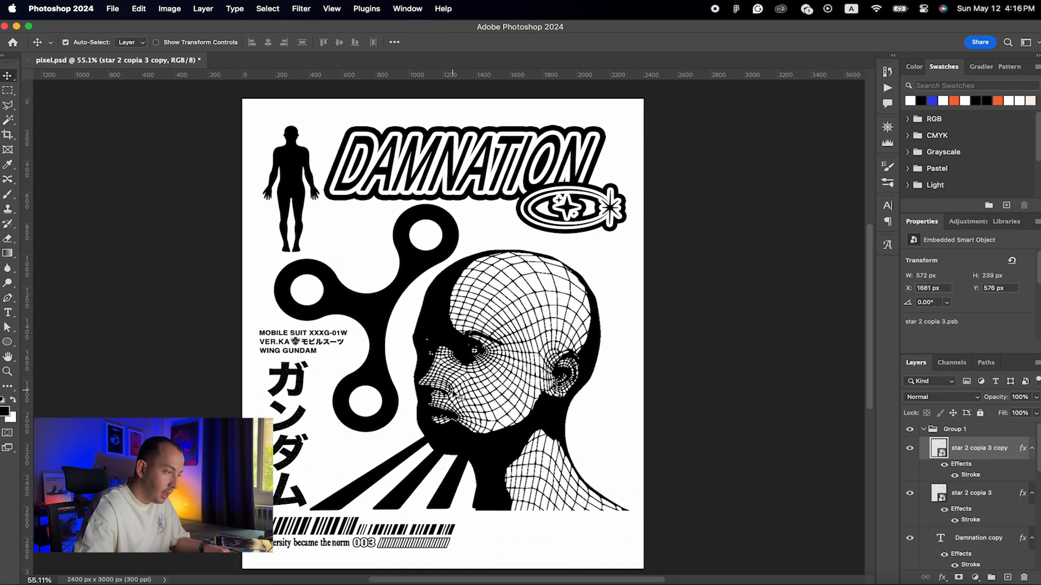
Step: Collapse Group 1 and rename it Design
scroll(453, 393, left, 1)
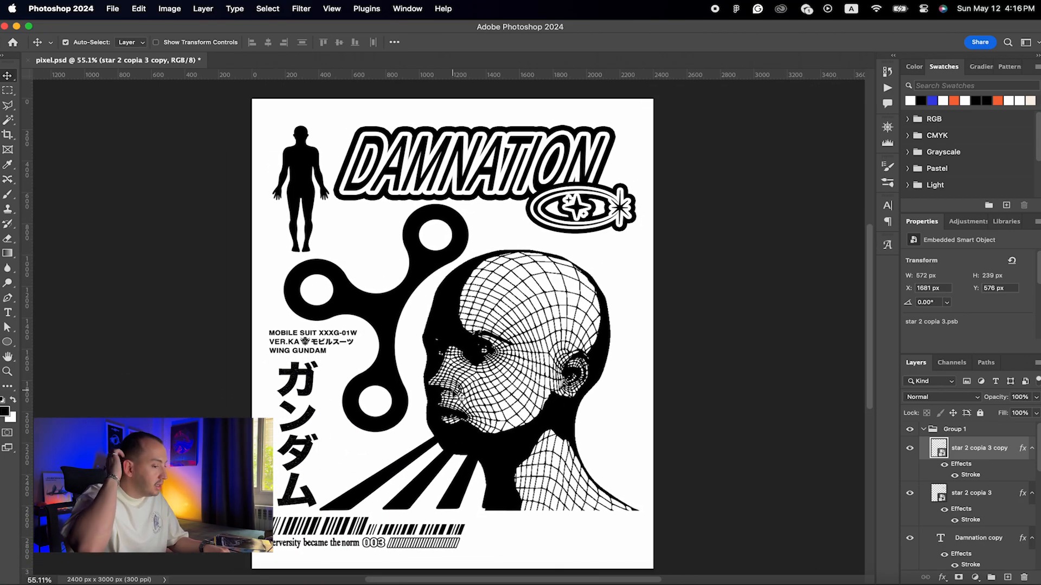
click(924, 430)
double_click(950, 429)
text(D)
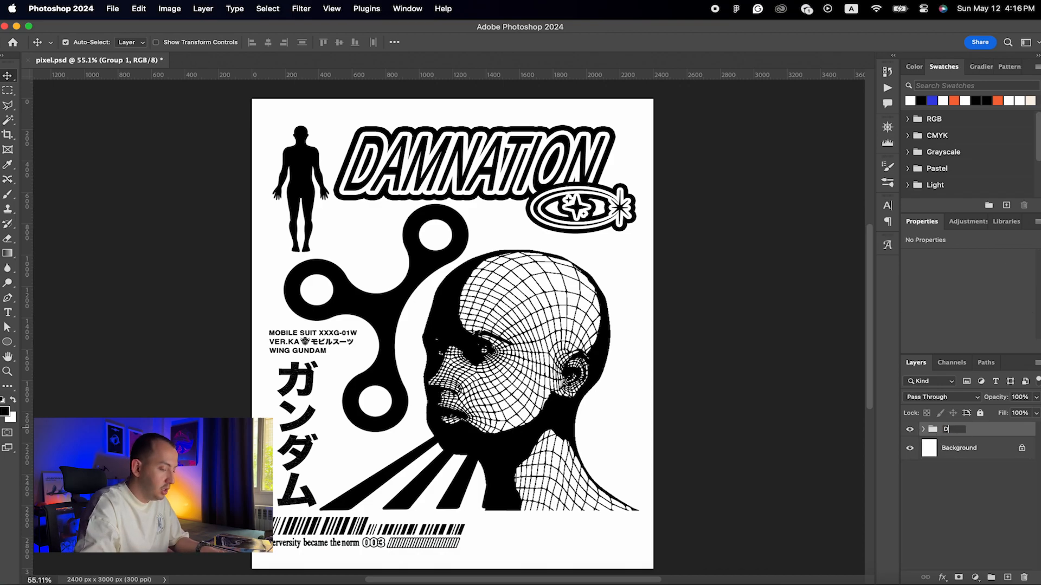
text(esign)
key(Return)
Step: Examine the layers inside the Design group, hiding and showing the bar code layer and its neighbours to identify their artwork
click(923, 430)
scroll(944, 480, down, 1)
scroll(944, 480, down, 8)
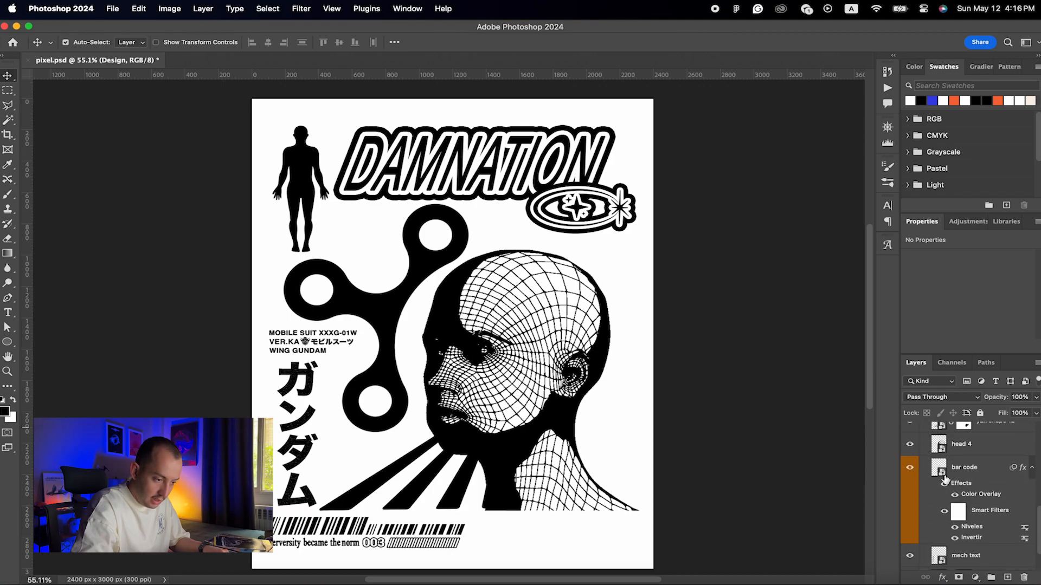
scroll(945, 479, up, 2)
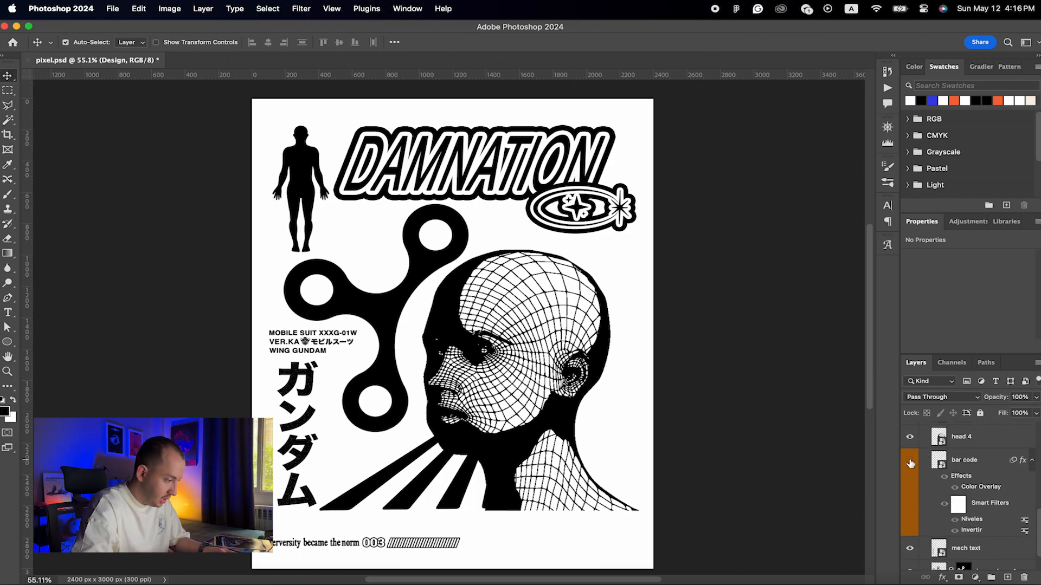
scroll(910, 472, up, 1)
click(910, 486)
click(910, 486)
click(910, 462)
click(910, 463)
scroll(931, 460, up, 1)
click(909, 461)
click(909, 461)
scroll(984, 493, up, 5)
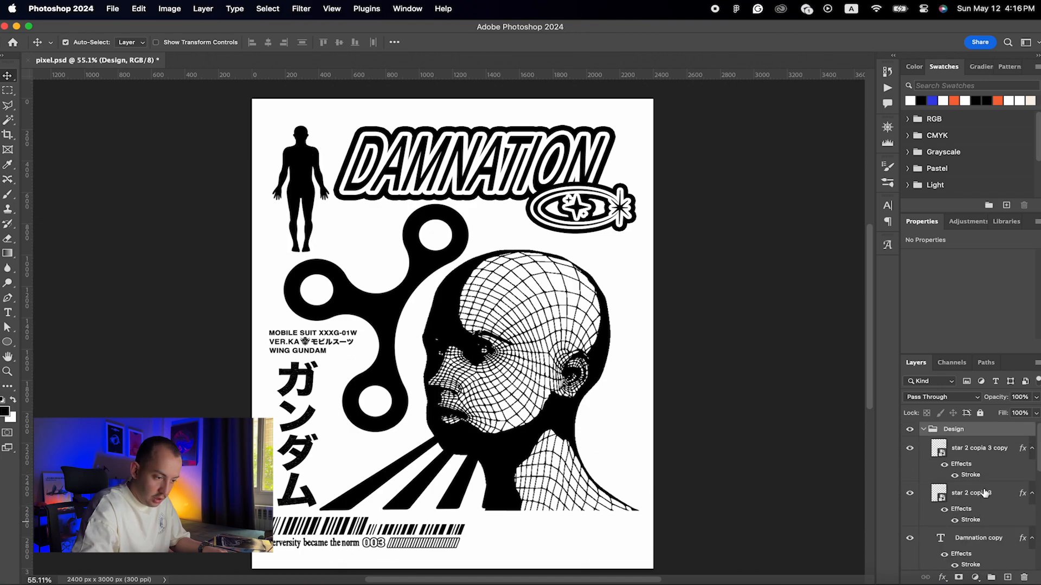
Step: Stamp all visible layers into a new merged layer above the collapsed Design group
click(923, 430)
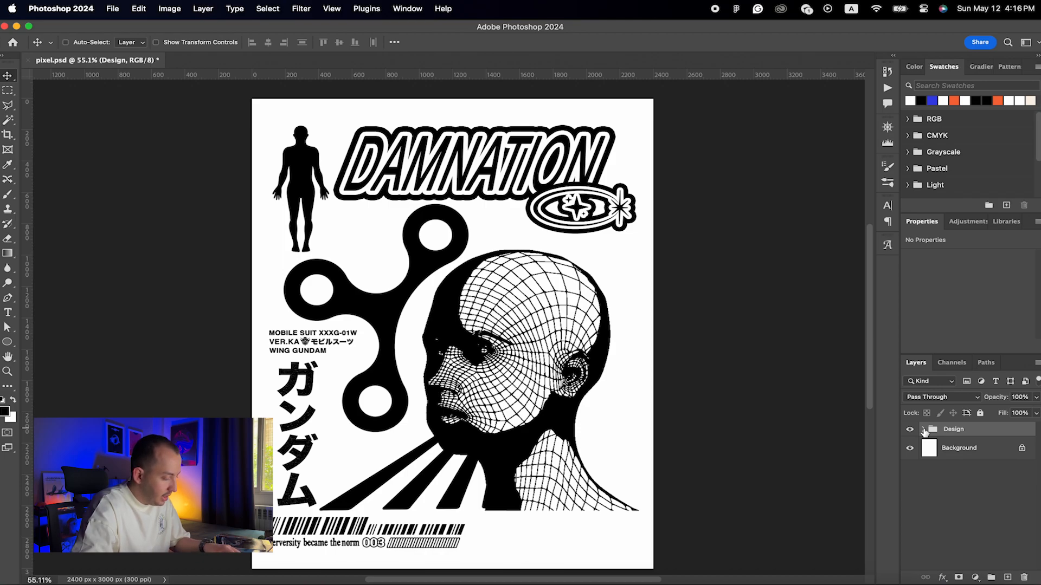
key(super+alt+shift+e)
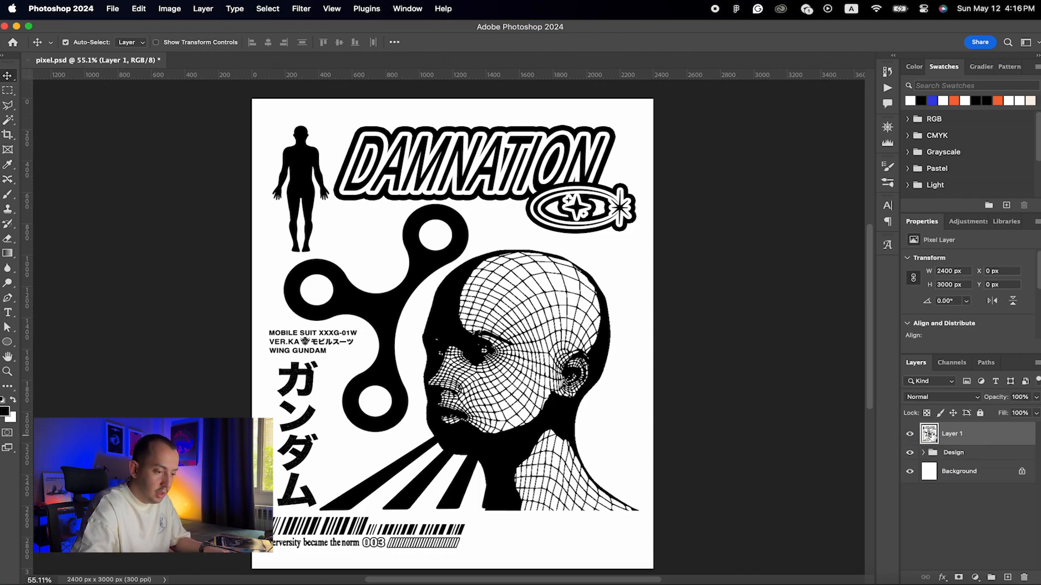
click(923, 452)
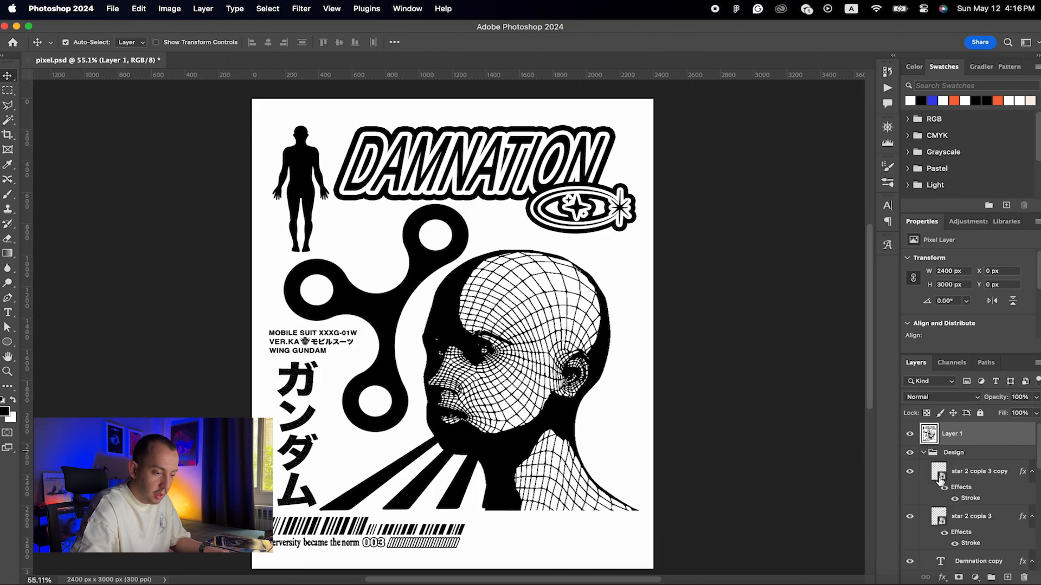
click(923, 454)
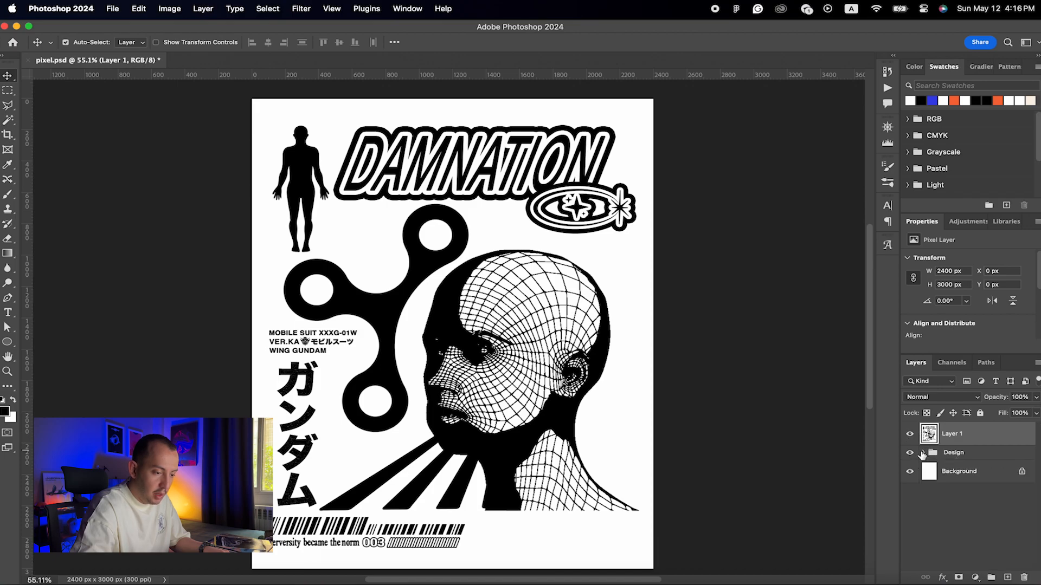
Step: Hide the collapsed Design group and check the merged Layer 1 by switching its visibility off and on
double_click(949, 453)
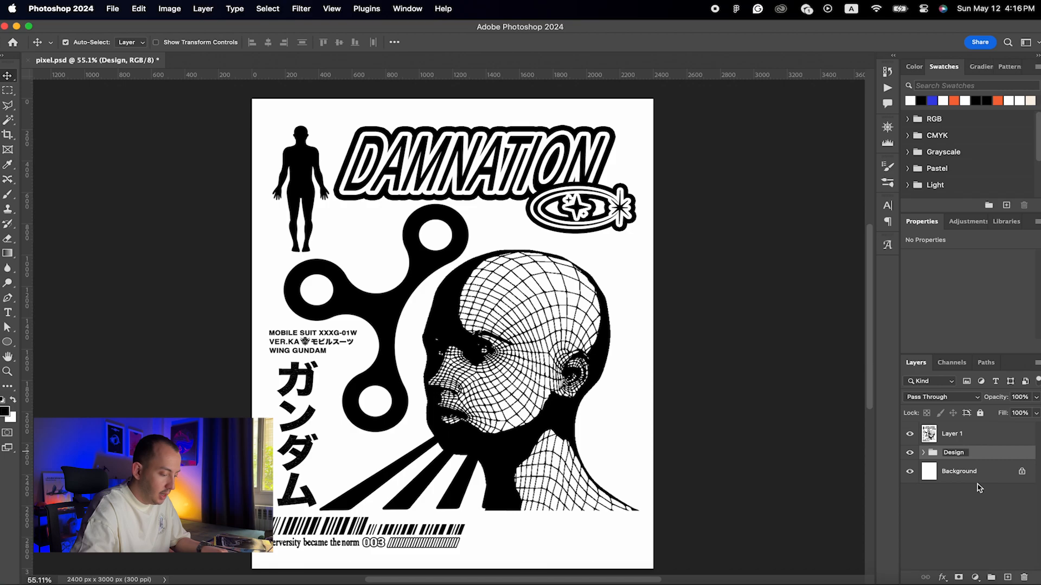
click(923, 453)
scroll(929, 462, down, 10)
scroll(929, 461, up, 10)
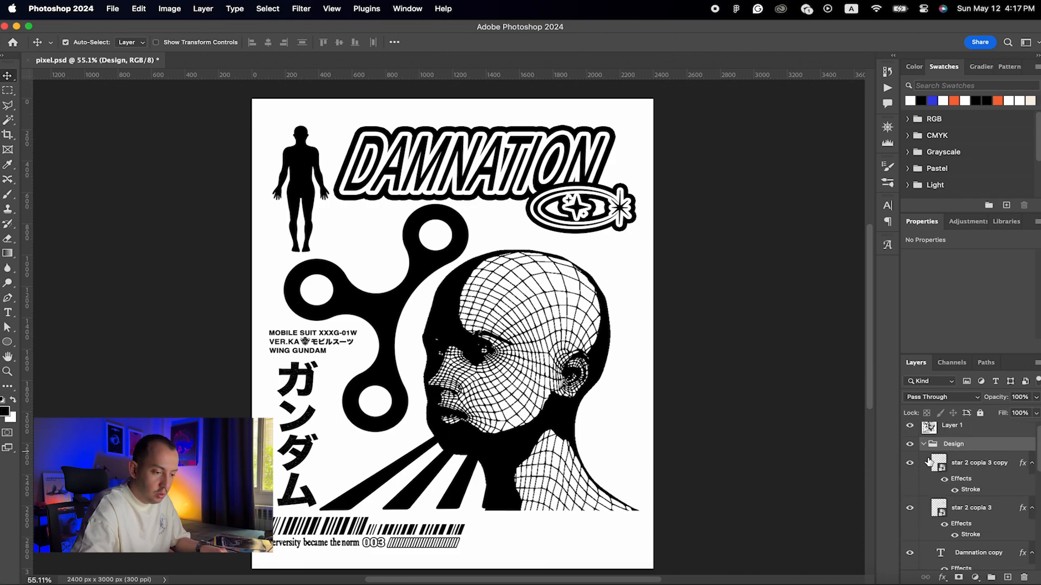
click(924, 453)
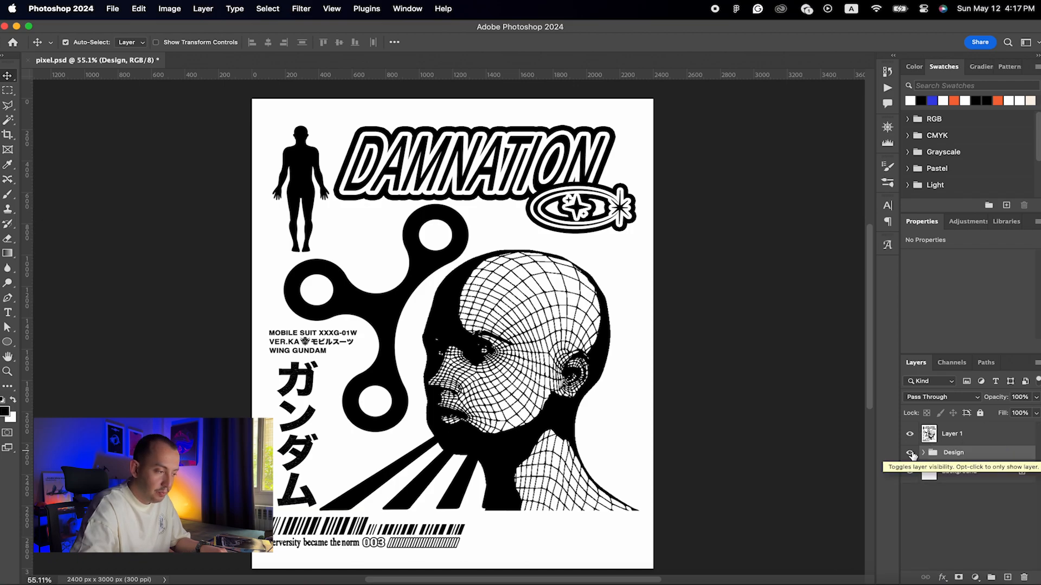
click(910, 453)
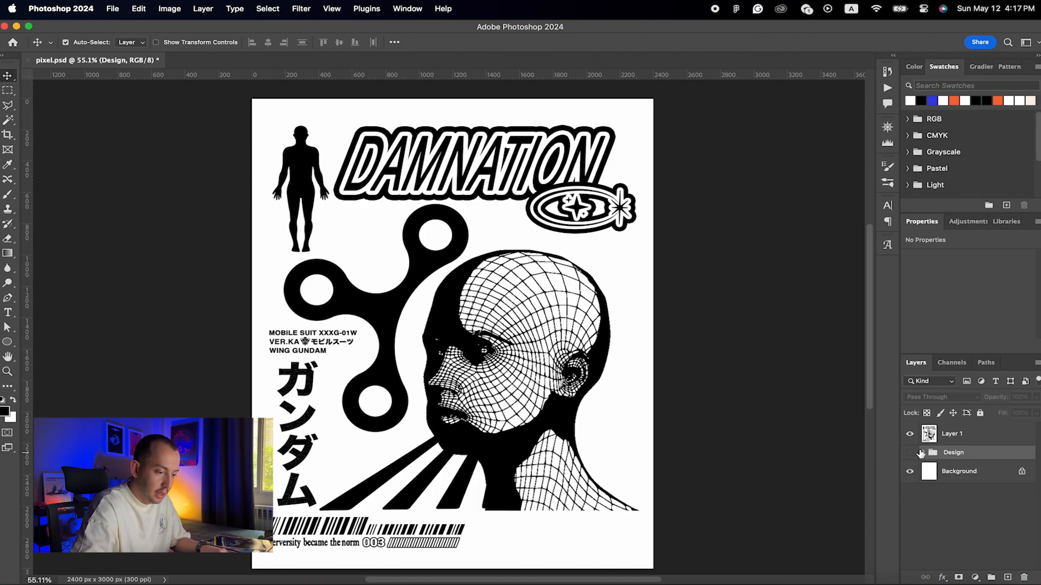
click(981, 436)
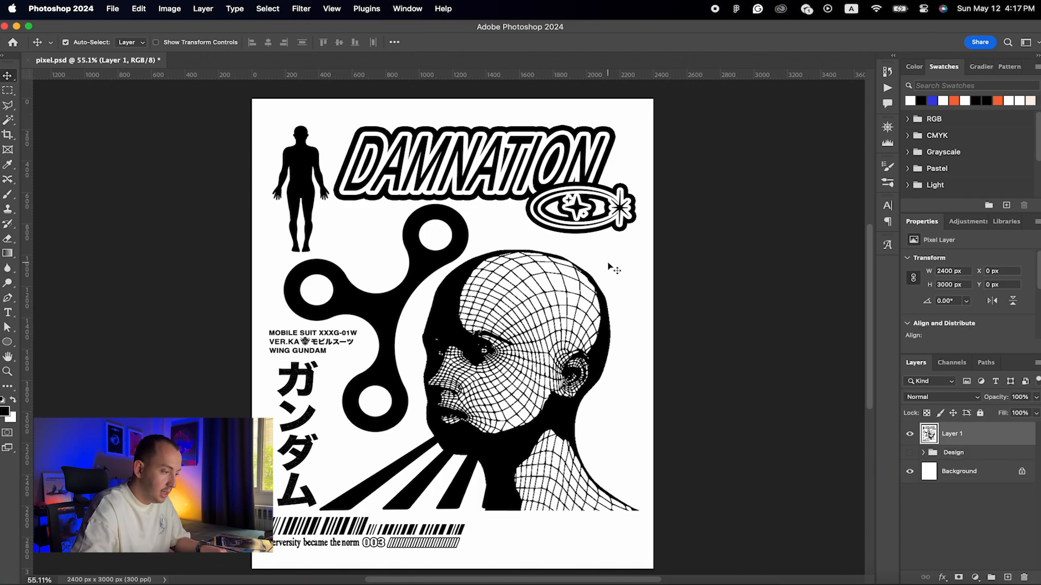
click(910, 435)
click(910, 435)
click(911, 434)
click(911, 435)
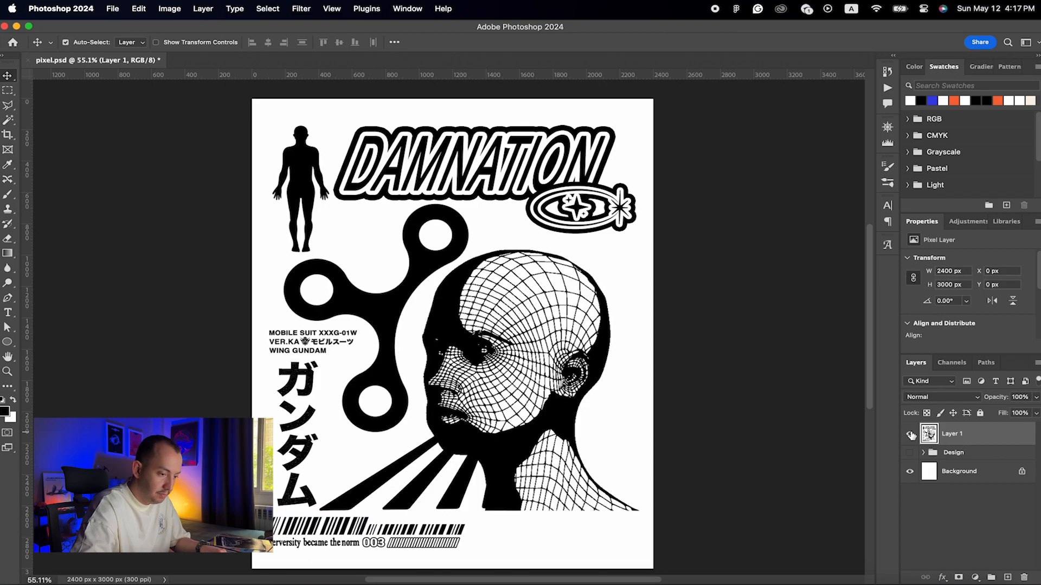
Step: Add a new layer directly below Layer 1 and name it White Background
click(975, 434)
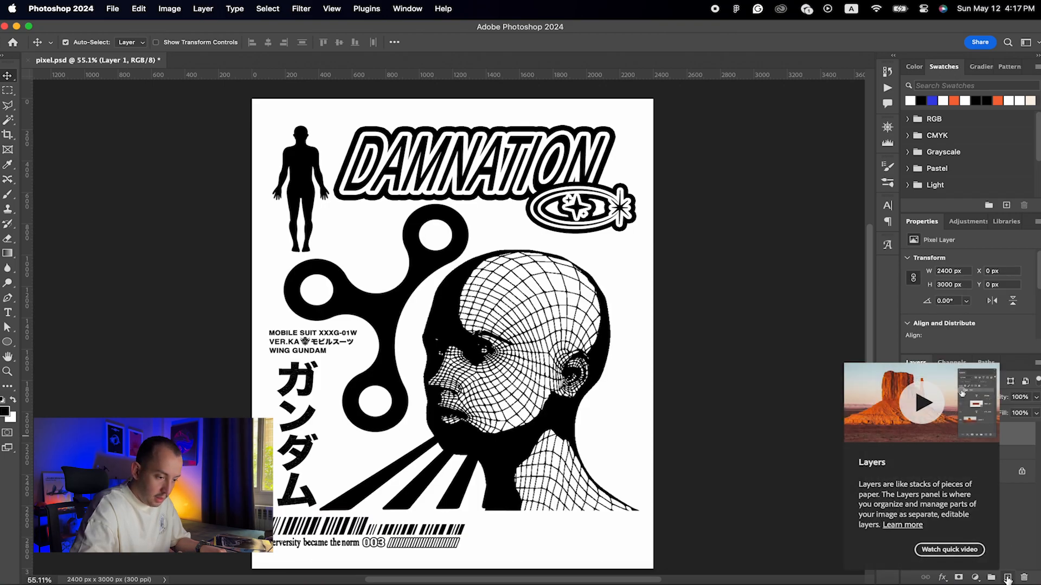
click(1007, 579)
mouse_move(985, 465)
mouse_down()
mouse_move(985, 455)
mouse_move(986, 471)
mouse_up()
double_click(952, 457)
text(Wh)
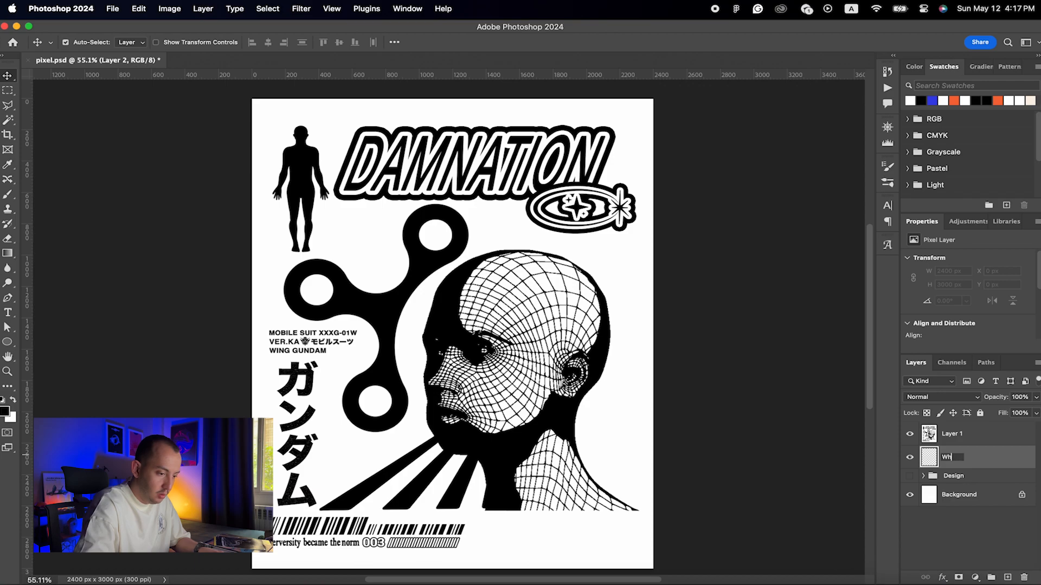
text(ite)
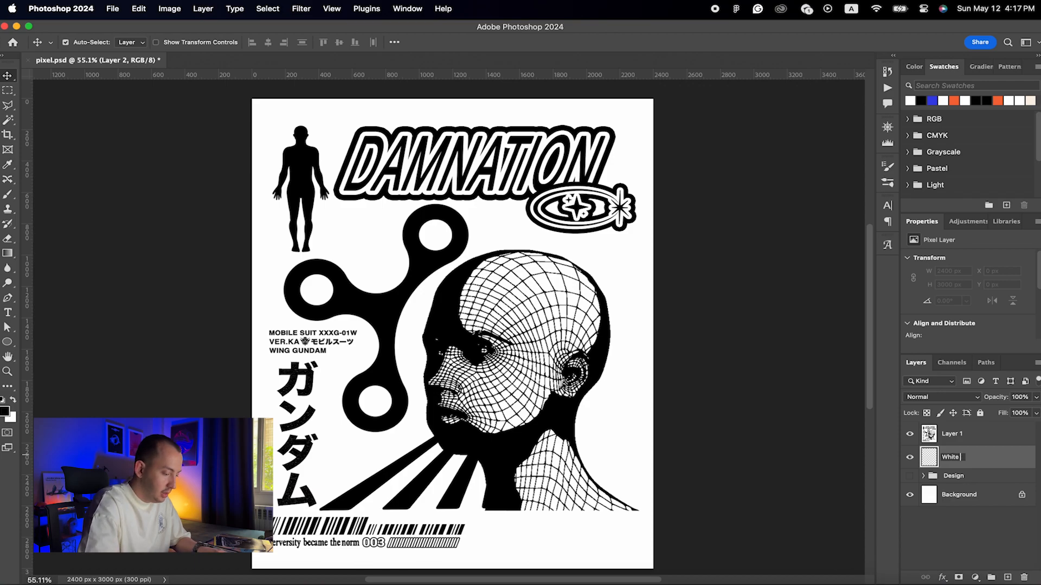
text(White Background)
key(Return)
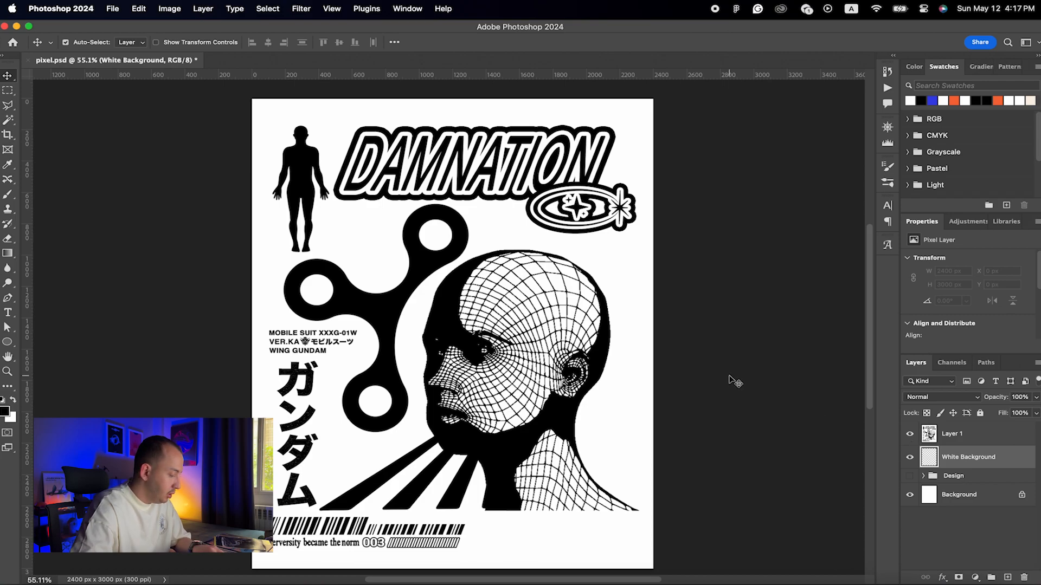
Step: Fill the White Background layer with white in Normal mode at 100% opacity
key(shift+BackSpace)
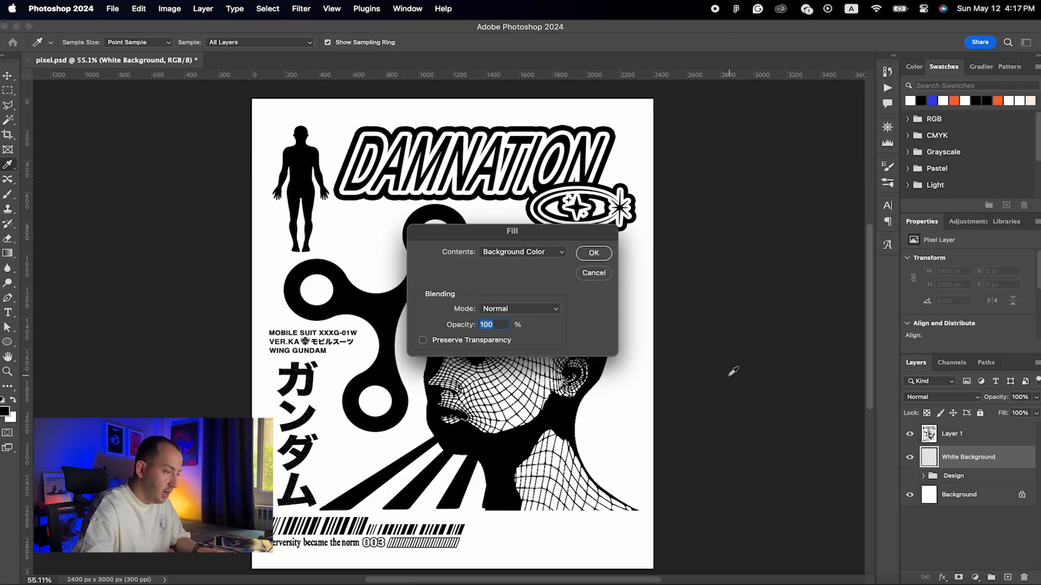
click(581, 271)
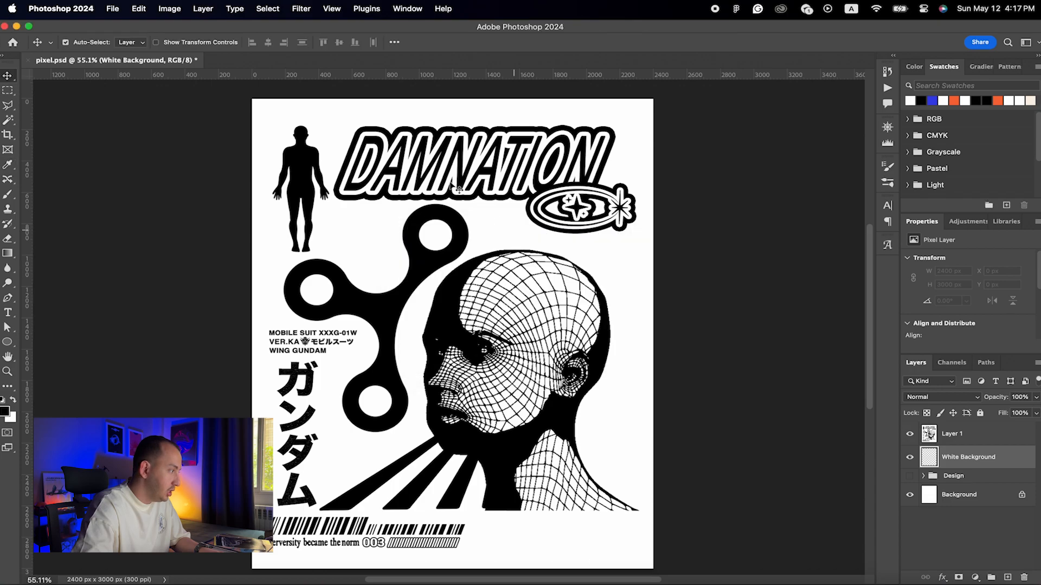
click(142, 6)
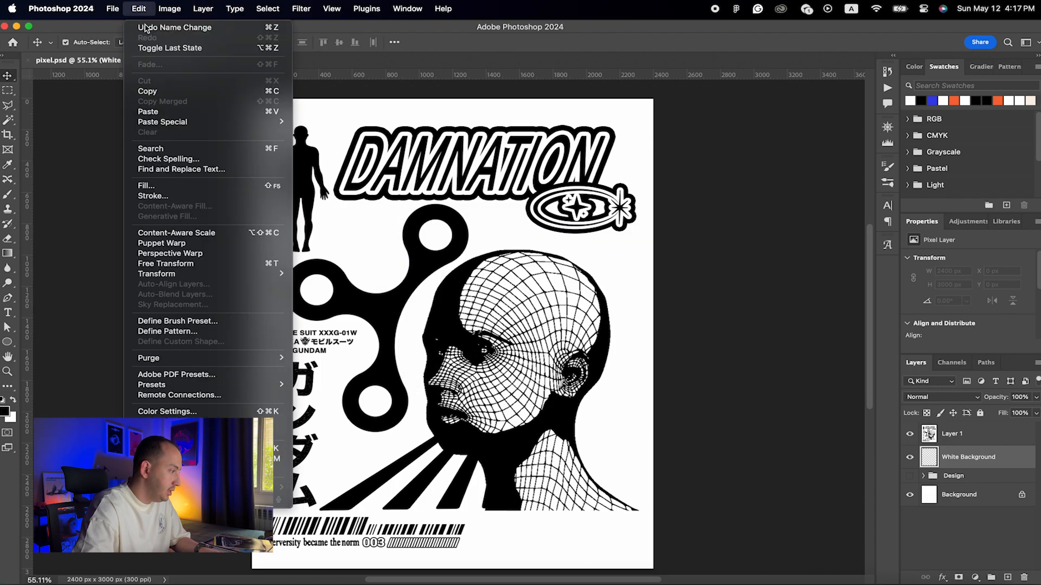
click(156, 187)
click(520, 252)
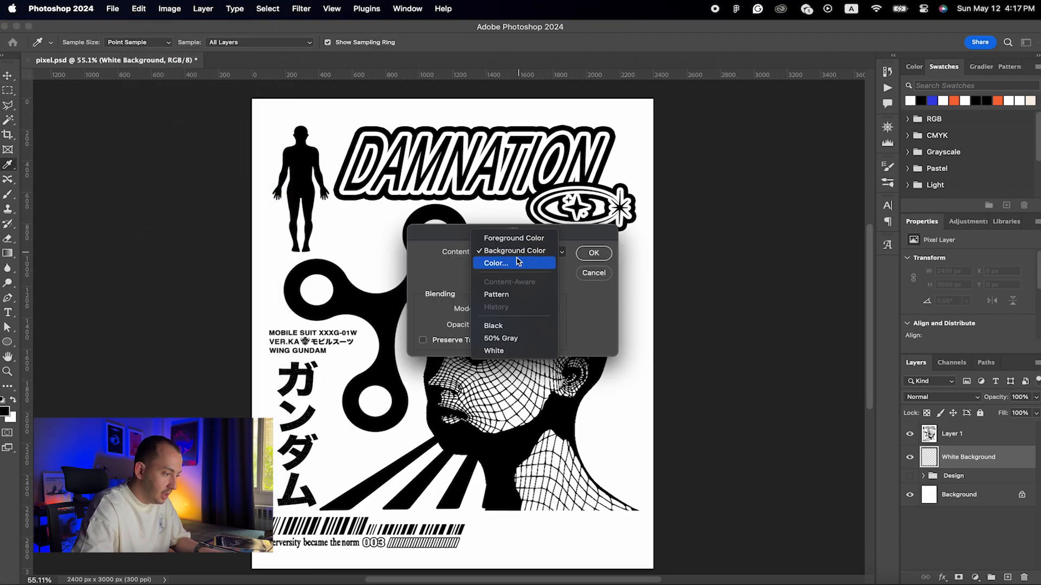
click(503, 350)
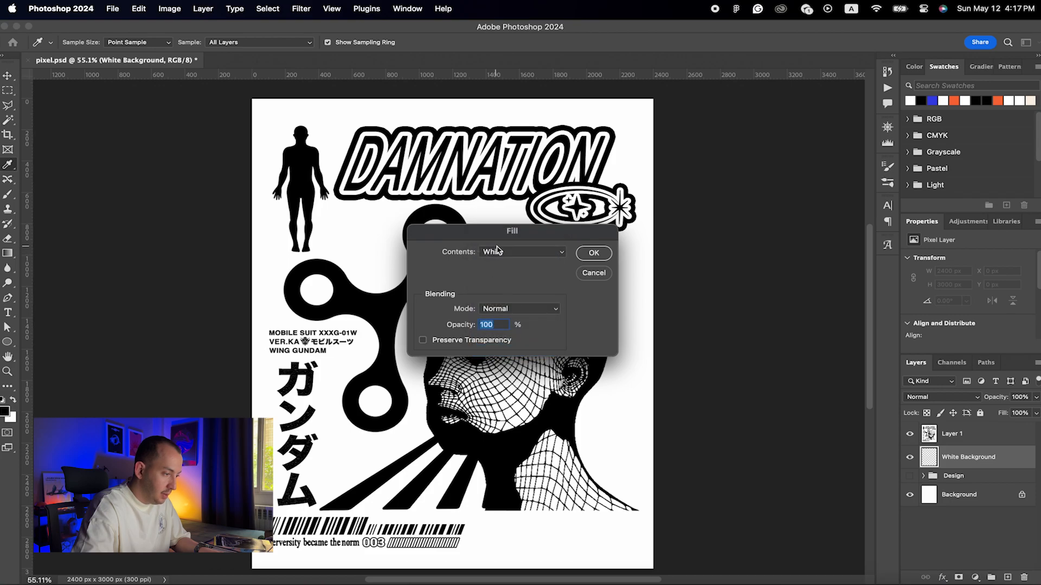
click(592, 253)
Step: Check the White Background and Layer 1 by toggling their visibility, and hide the locked Background layer
click(910, 458)
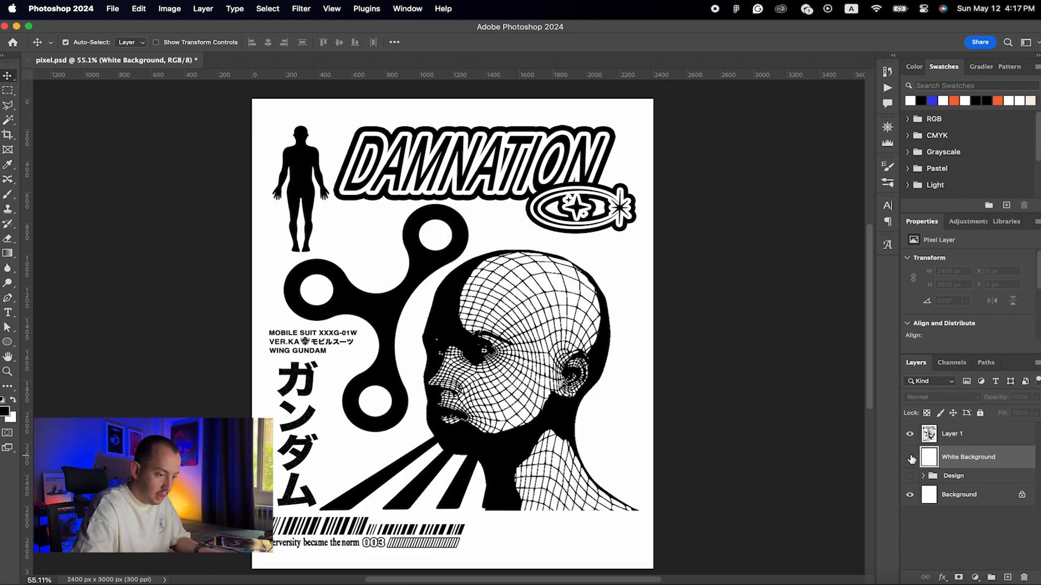
click(910, 458)
click(910, 458)
click(910, 458)
click(910, 434)
click(911, 434)
click(910, 457)
click(910, 457)
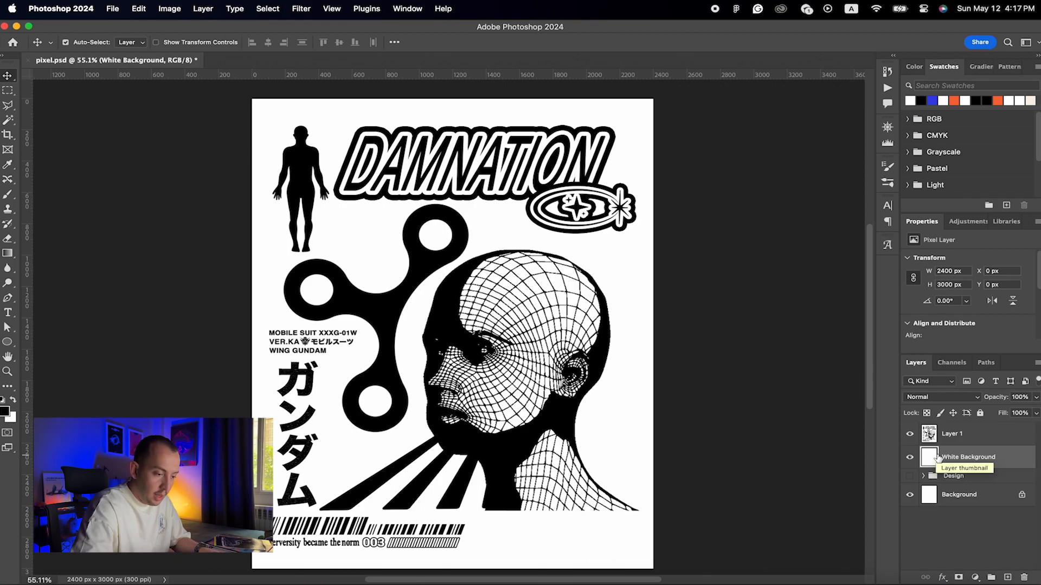
click(913, 497)
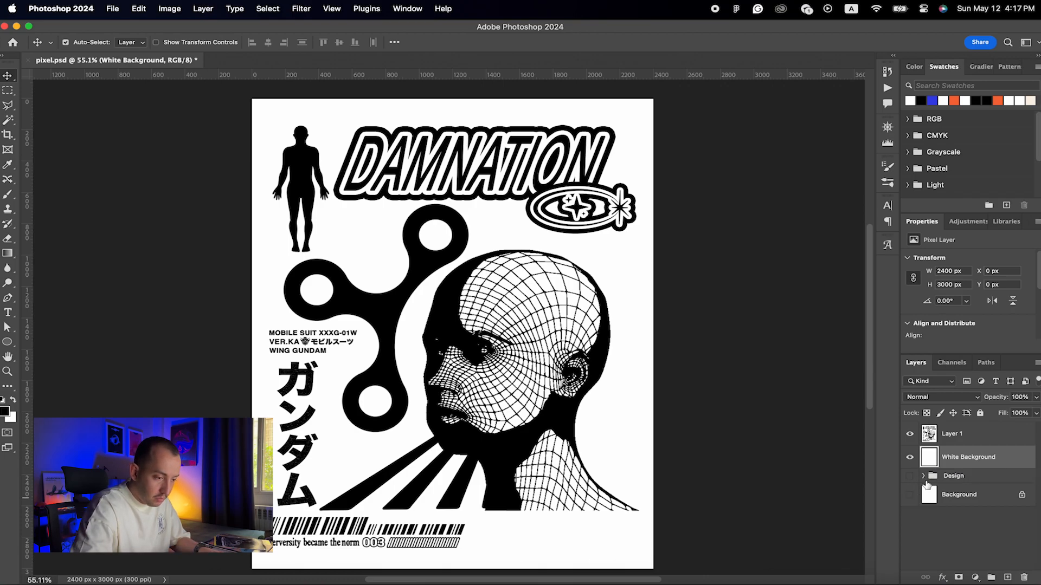
Step: Examine Layer 1's edges up close along the wireframe head and around the lowest circular hole of the three-armed shape
click(959, 437)
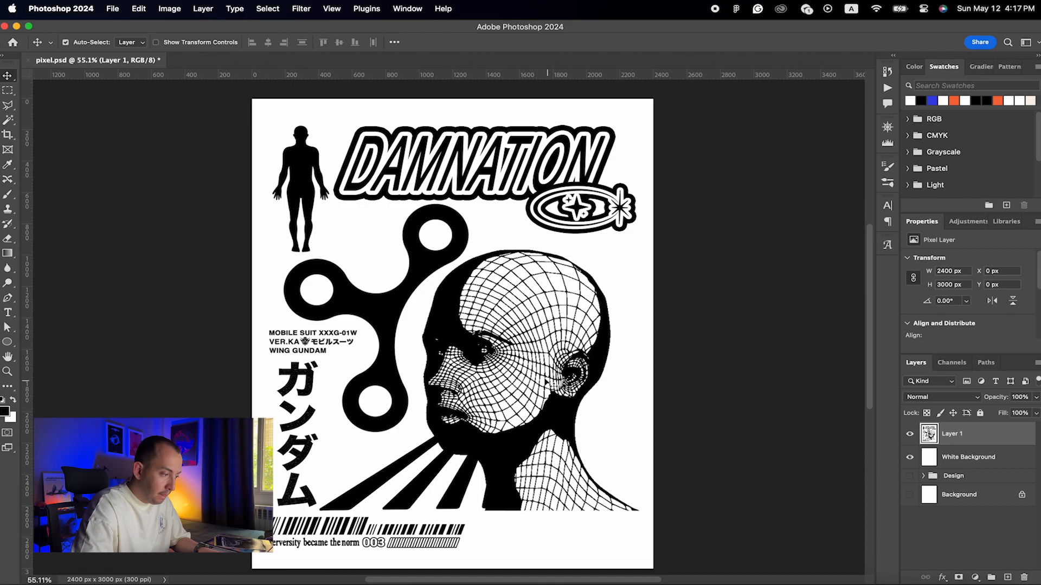
scroll(457, 299, up, 5)
scroll(457, 299, right, 10)
scroll(457, 299, up, 5)
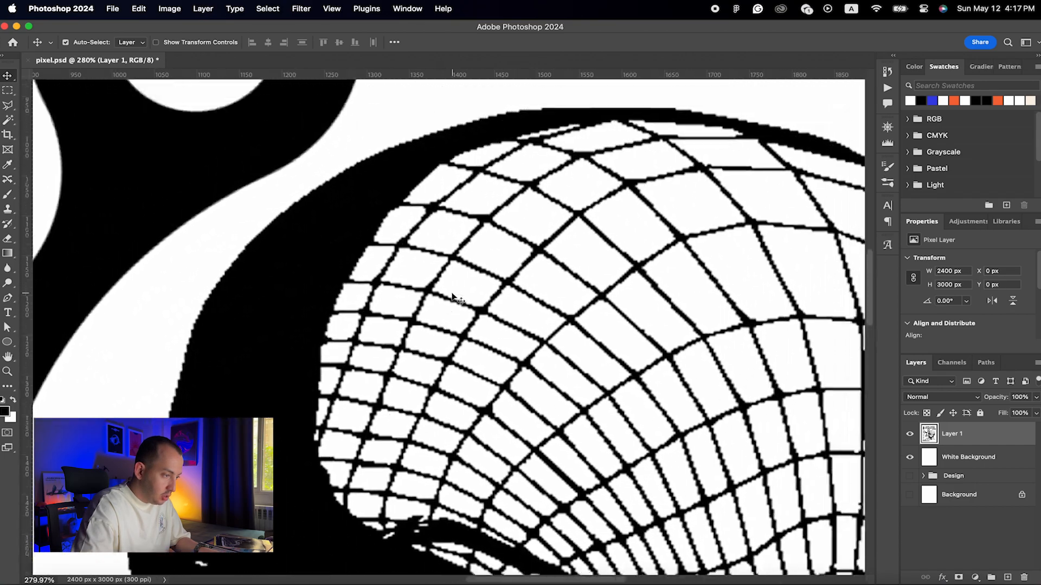
scroll(385, 365, up, 5)
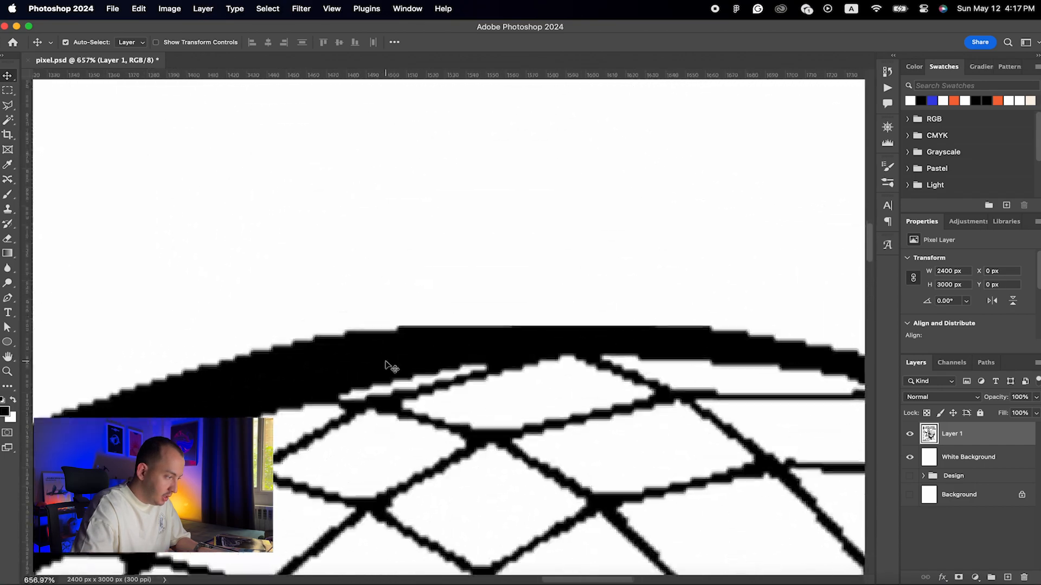
scroll(464, 333, down, 8)
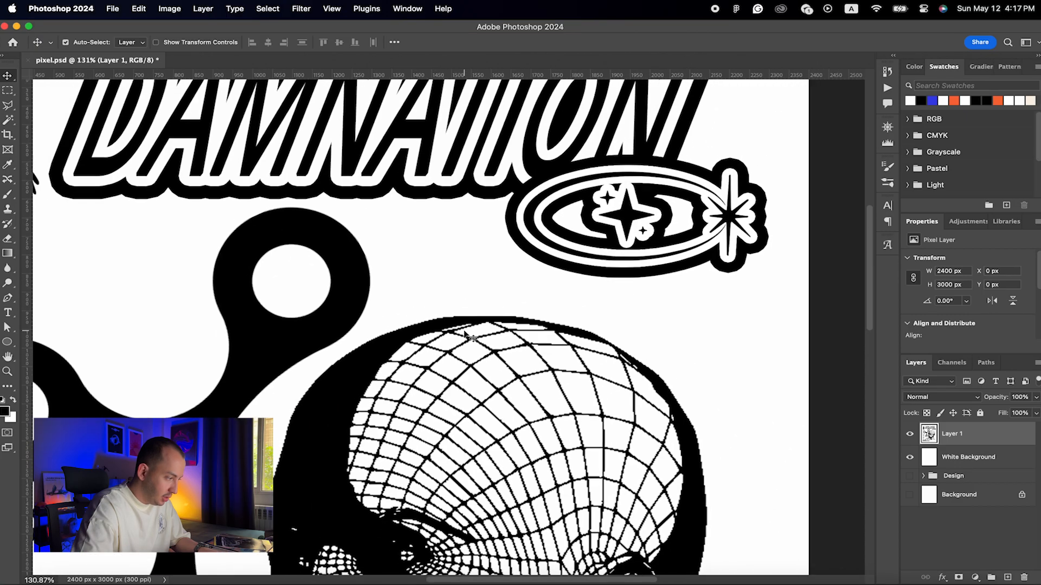
scroll(464, 333, down, 7)
scroll(465, 334, left, 4)
scroll(500, 219, up, 5)
scroll(499, 219, up, 10)
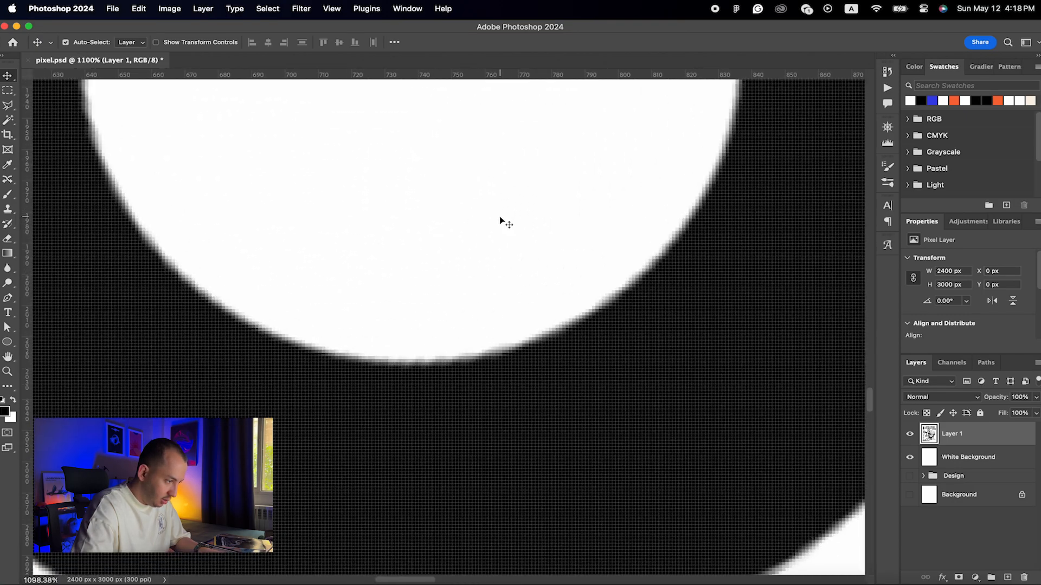
scroll(480, 401, down, 2)
scroll(486, 403, down, 1)
scroll(487, 404, left, 1)
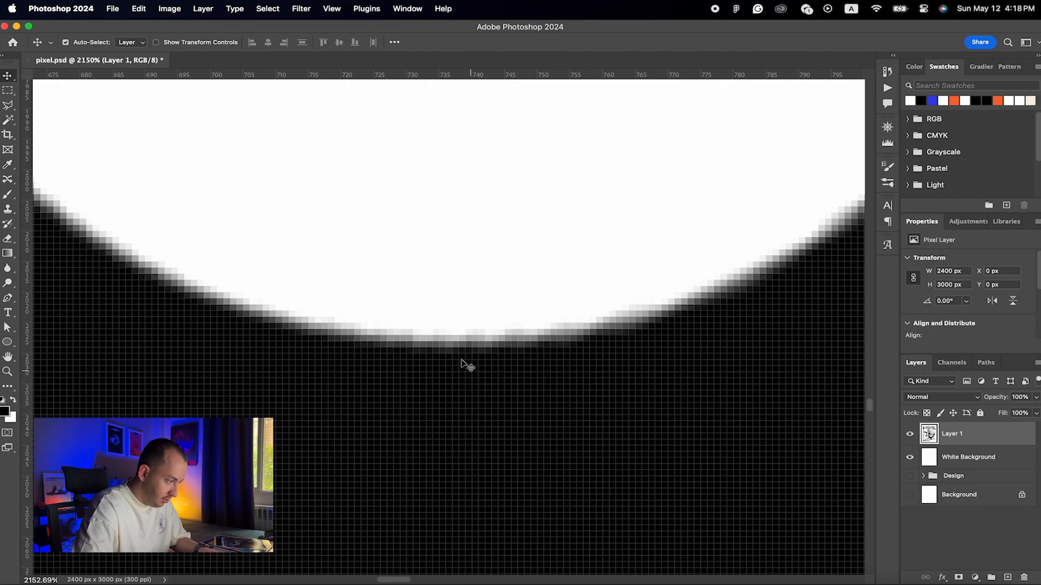
scroll(655, 333, down, 15)
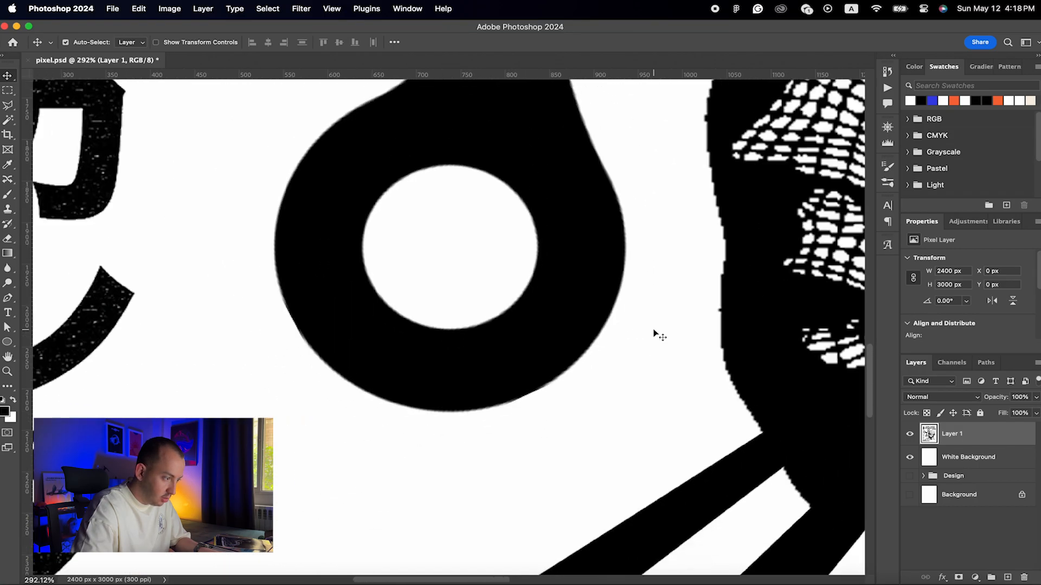
scroll(656, 333, down, 3)
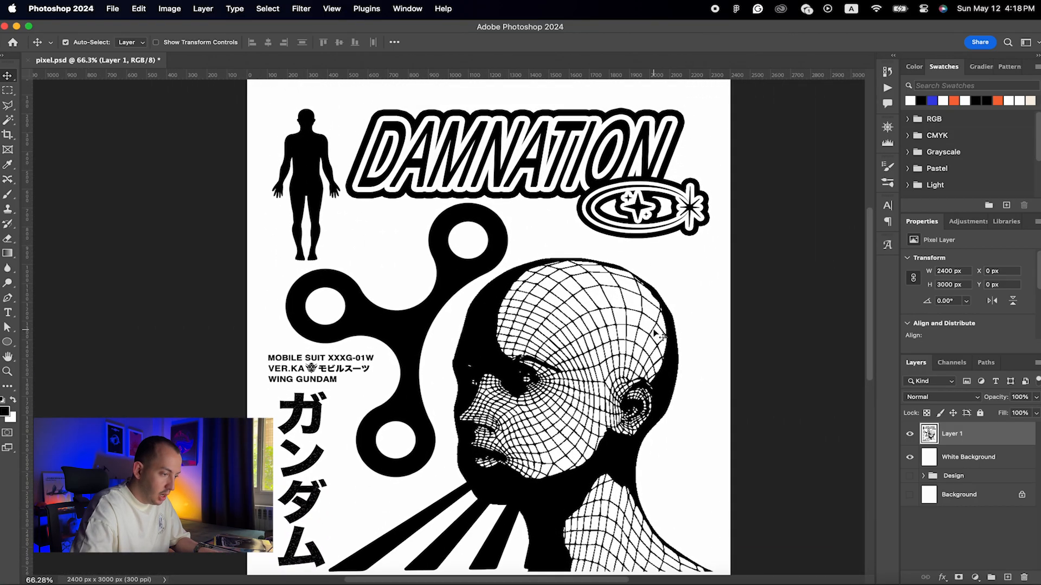
Step: Add a Threshold adjustment layer directly above Layer 1, in Normal mode at 100% opacity
scroll(658, 288, down, 3)
scroll(659, 288, left, 3)
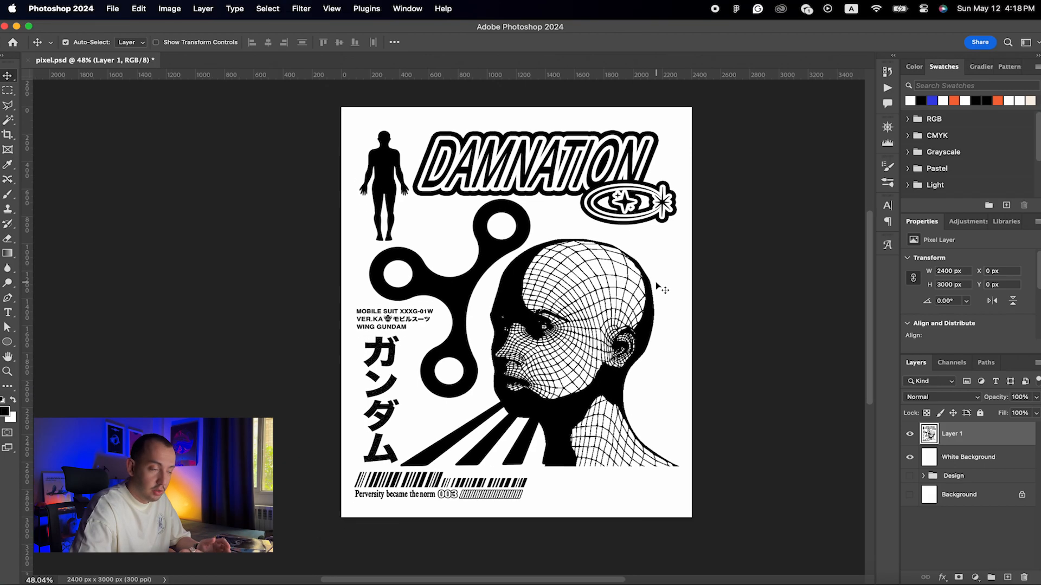
scroll(584, 262, up, 12)
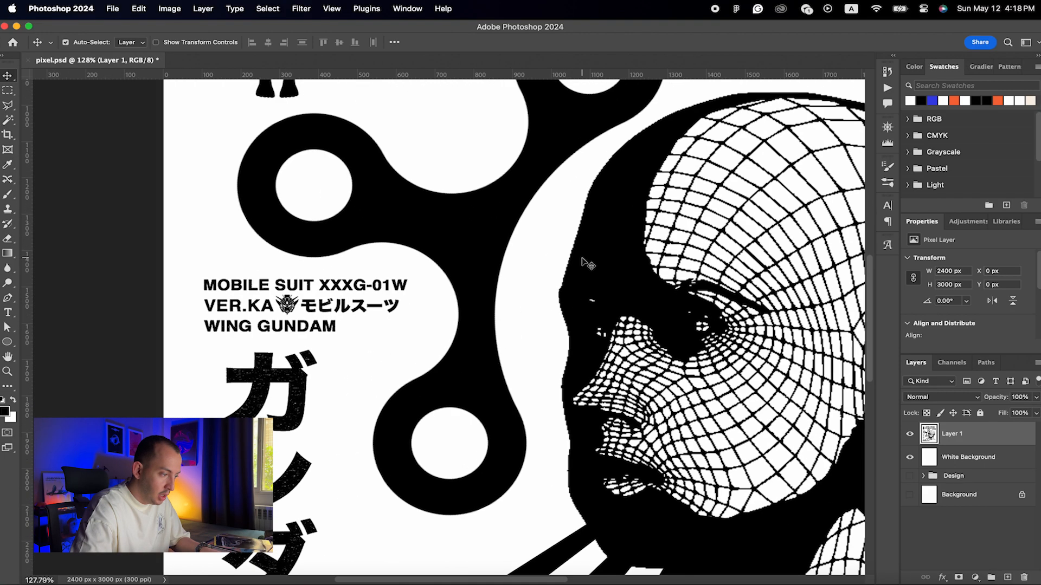
scroll(585, 262, up, 3)
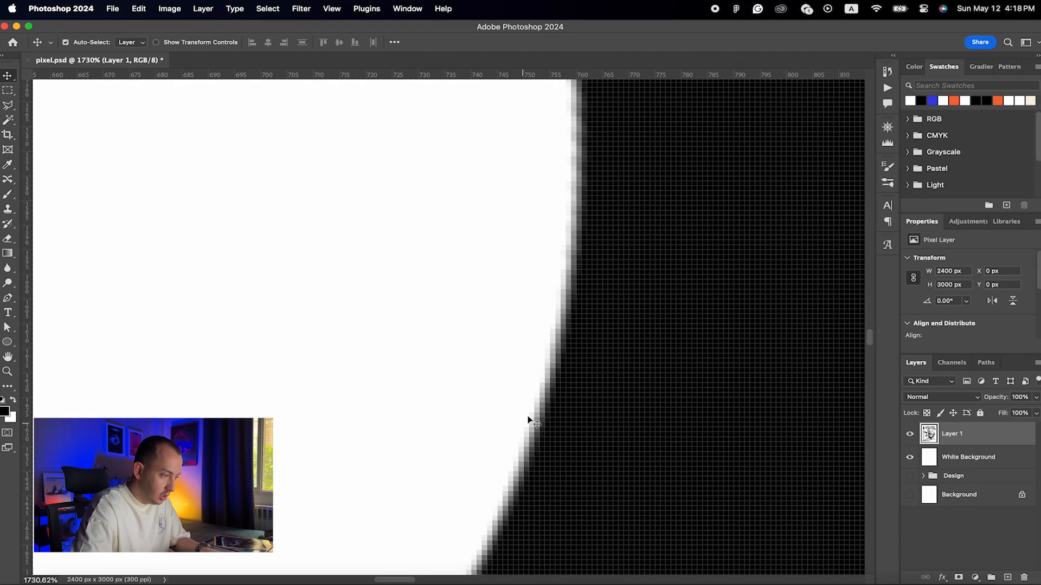
scroll(662, 195, down, 13)
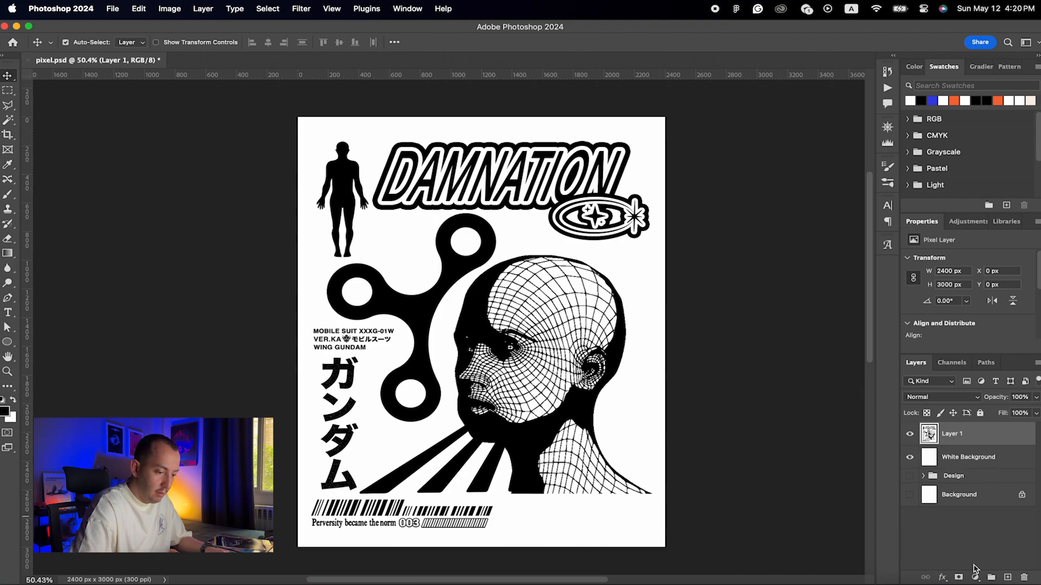
click(976, 578)
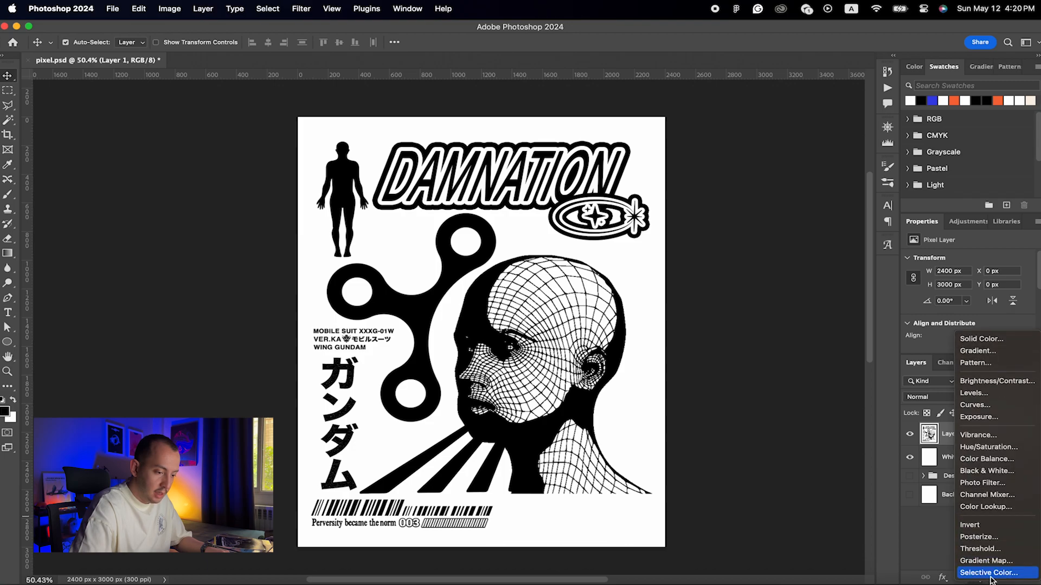
click(771, 480)
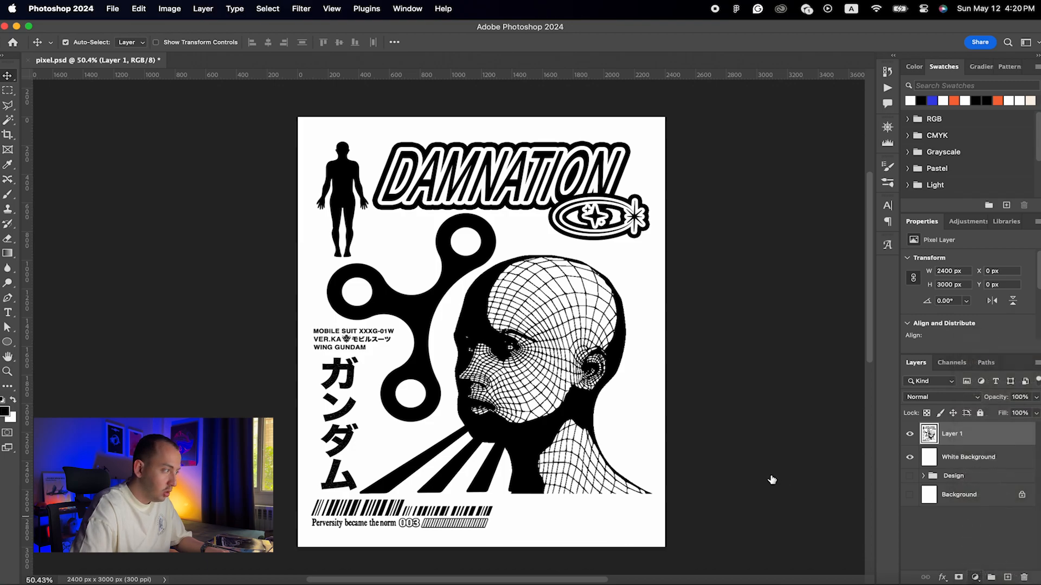
click(203, 8)
mouse_move(229, 161)
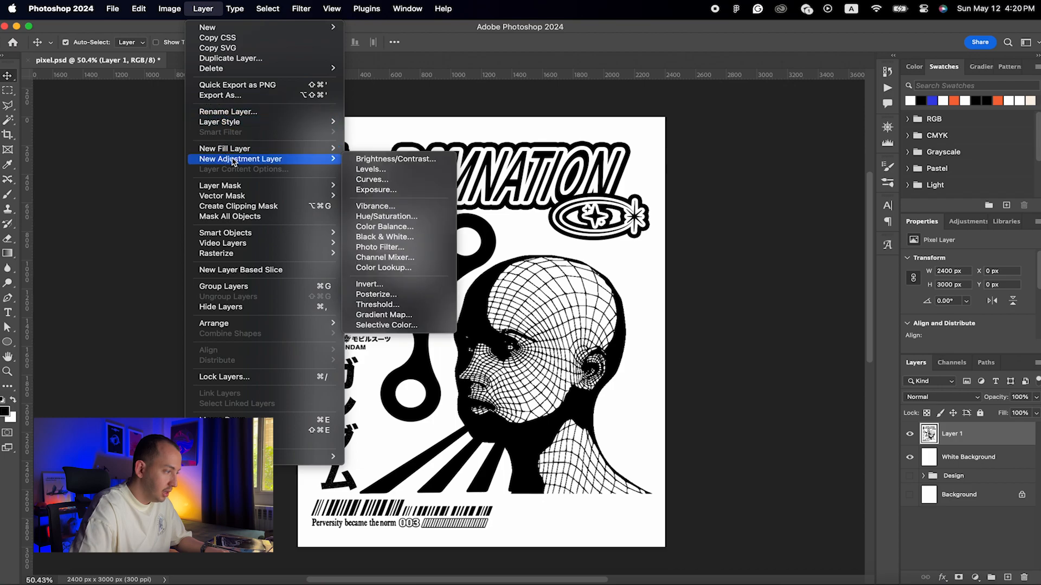
click(379, 305)
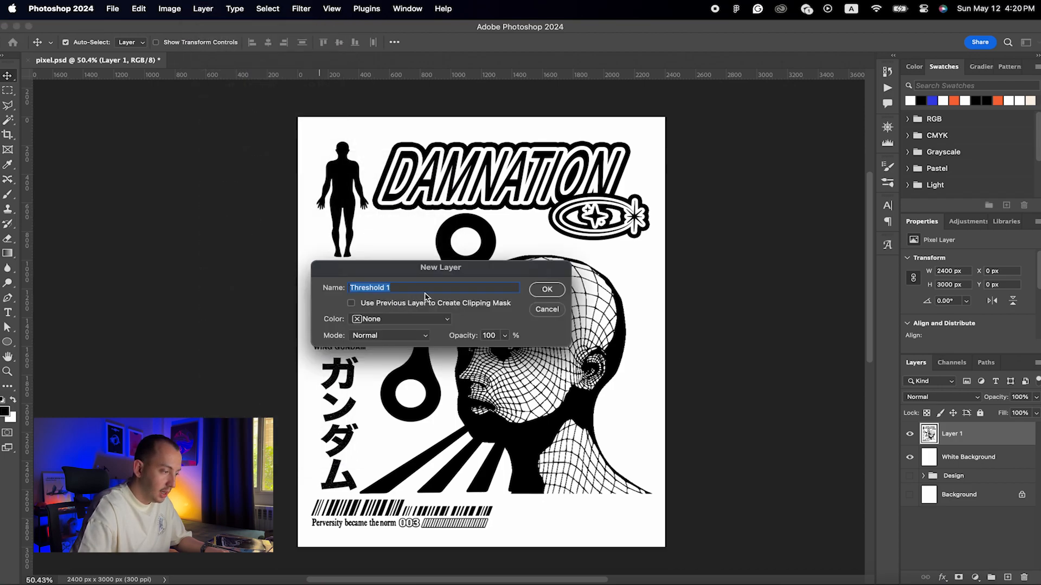
key(Return)
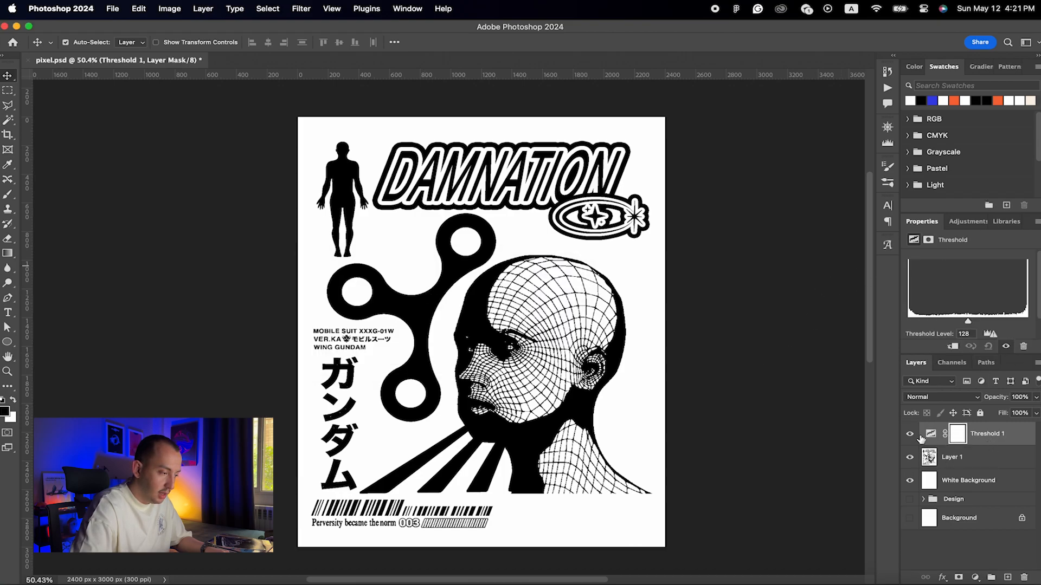
Step: Compare the pixels along the wireframe head's face edge with the Threshold adjustment hidden and shown
scroll(496, 296, up, 5)
scroll(490, 293, up, 10)
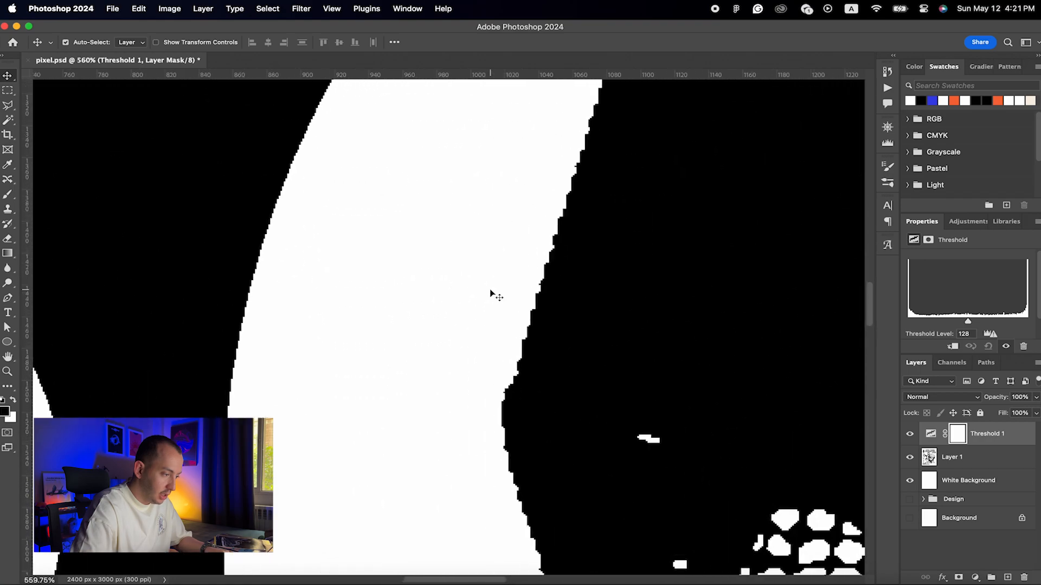
scroll(574, 292, right, 5)
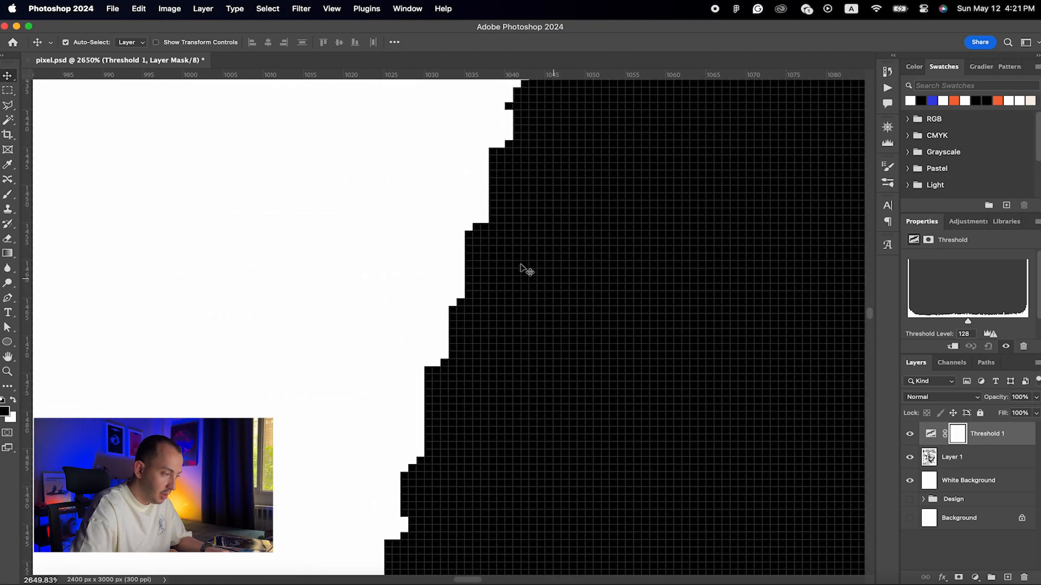
scroll(474, 246, up, 3)
scroll(475, 247, right, 1)
scroll(475, 246, up, 1)
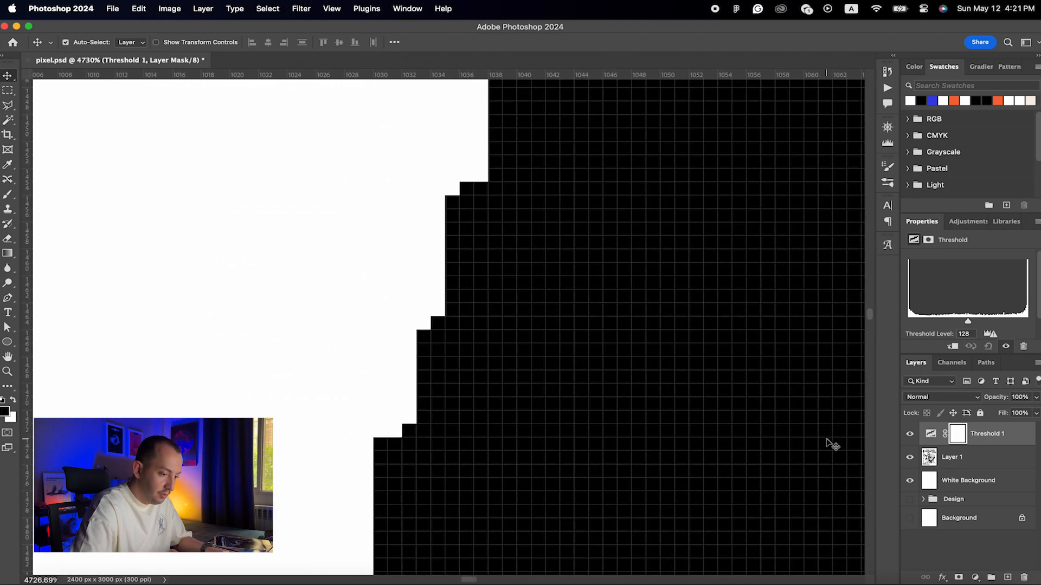
click(909, 435)
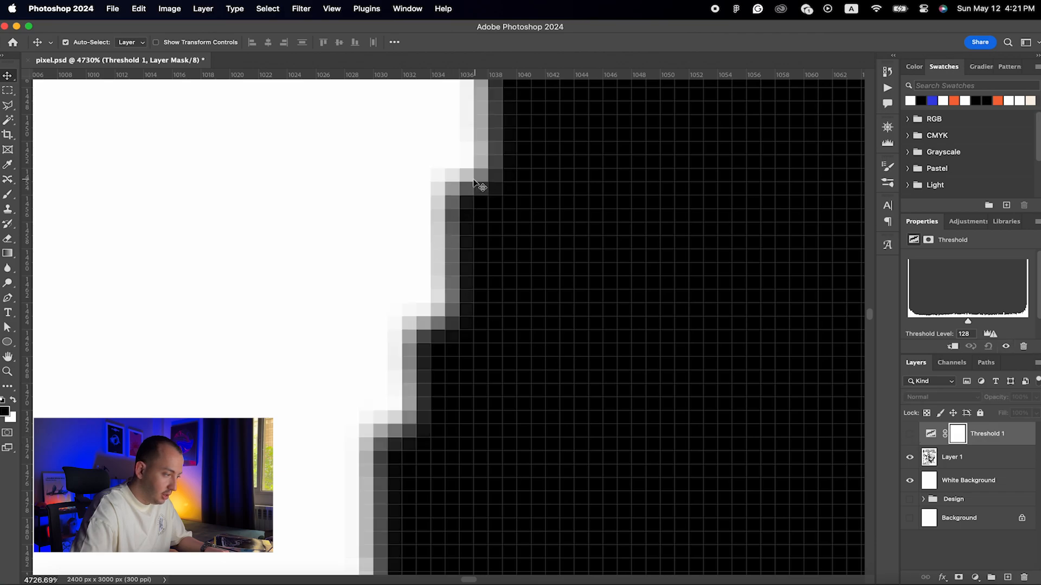
scroll(406, 421, left, 5)
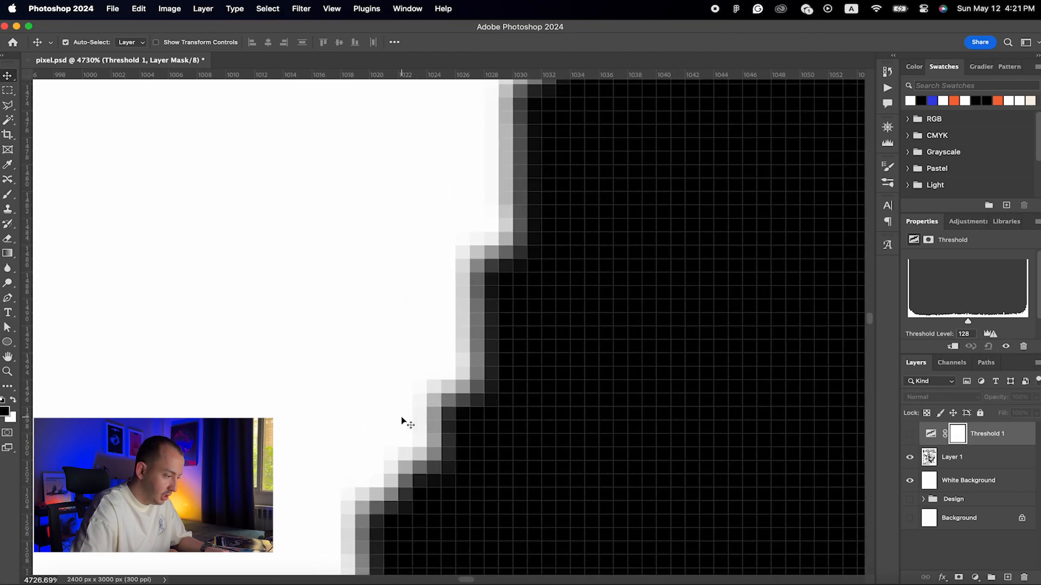
scroll(487, 189, up, 3)
scroll(487, 189, up, 2)
click(910, 435)
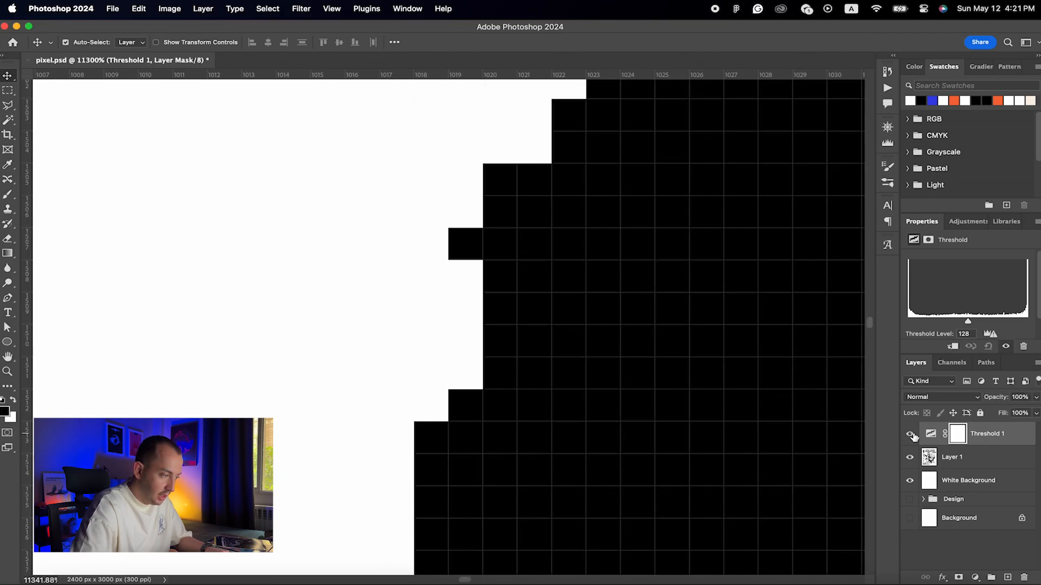
scroll(548, 359, down, 15)
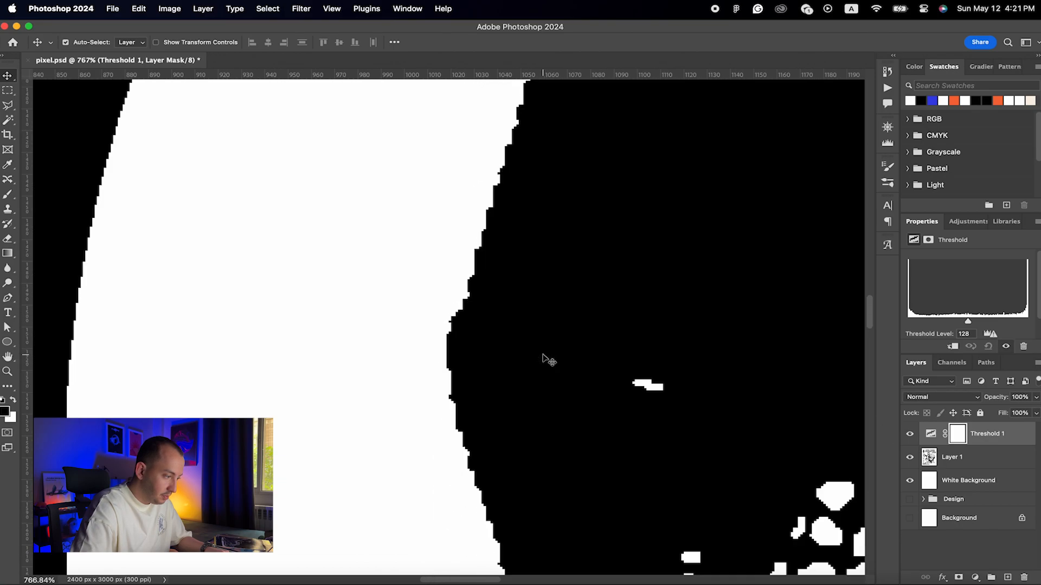
scroll(548, 360, down, 2)
scroll(547, 360, up, 2)
scroll(546, 359, down, 2)
scroll(544, 358, down, 1)
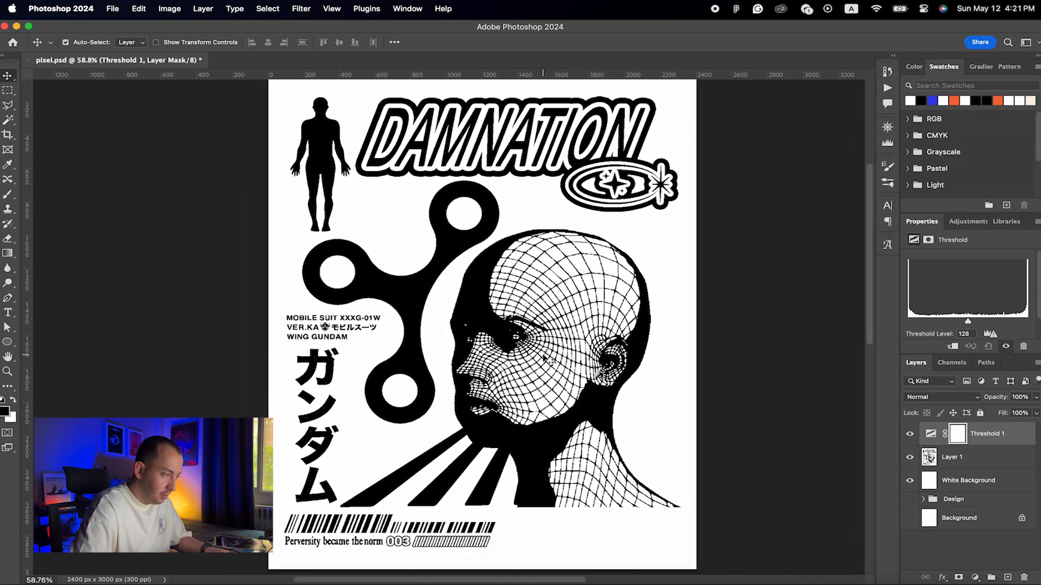
Step: Rename Layer 1 as Design
double_click(958, 460)
text(Design)
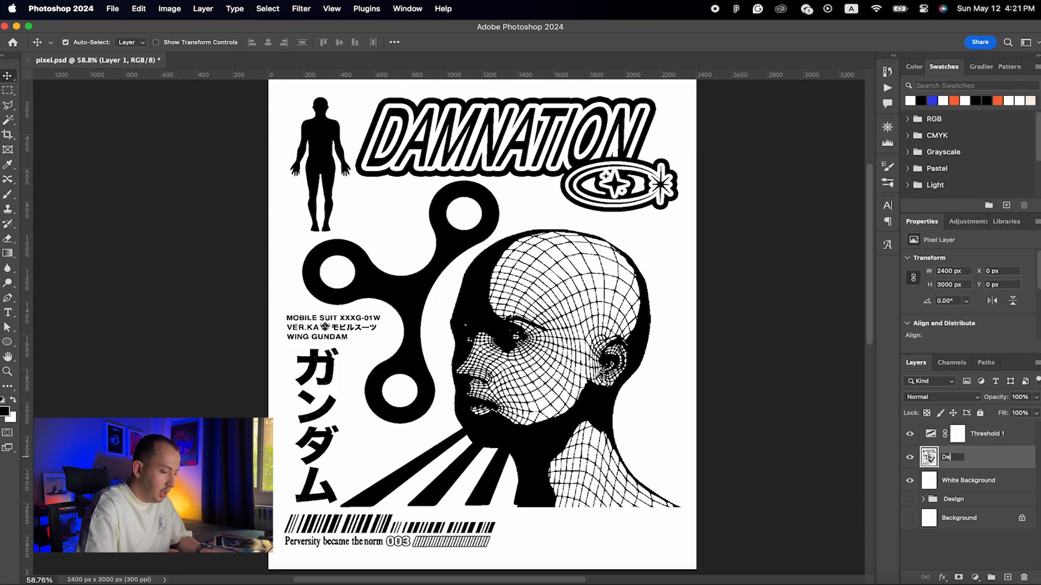
key(Return)
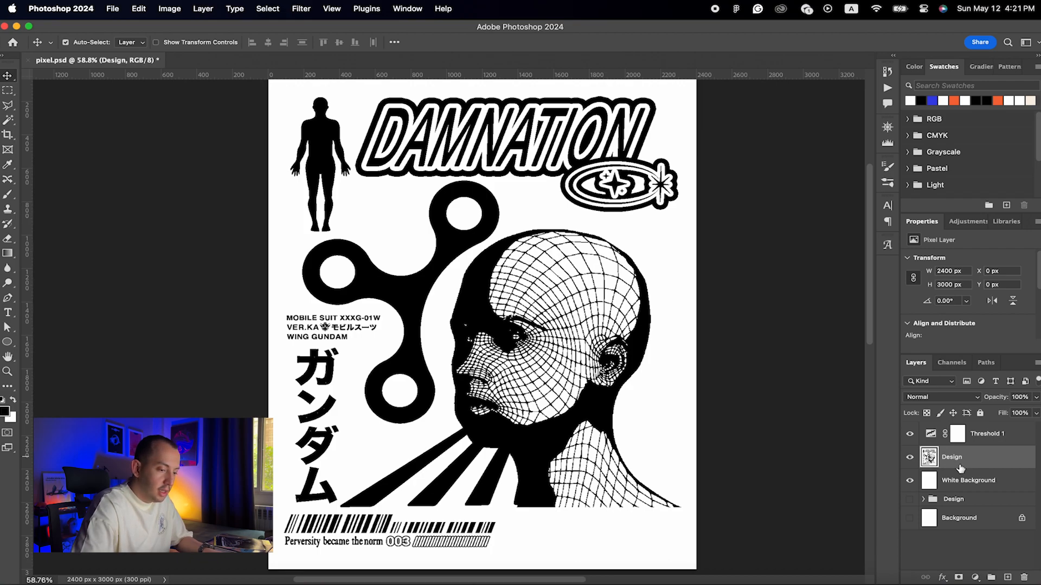
Step: Open the Mosaic filter for the merged Design layer and keep its settings clear of the artwork, viewed at 100%
click(301, 8)
mouse_move(332, 218)
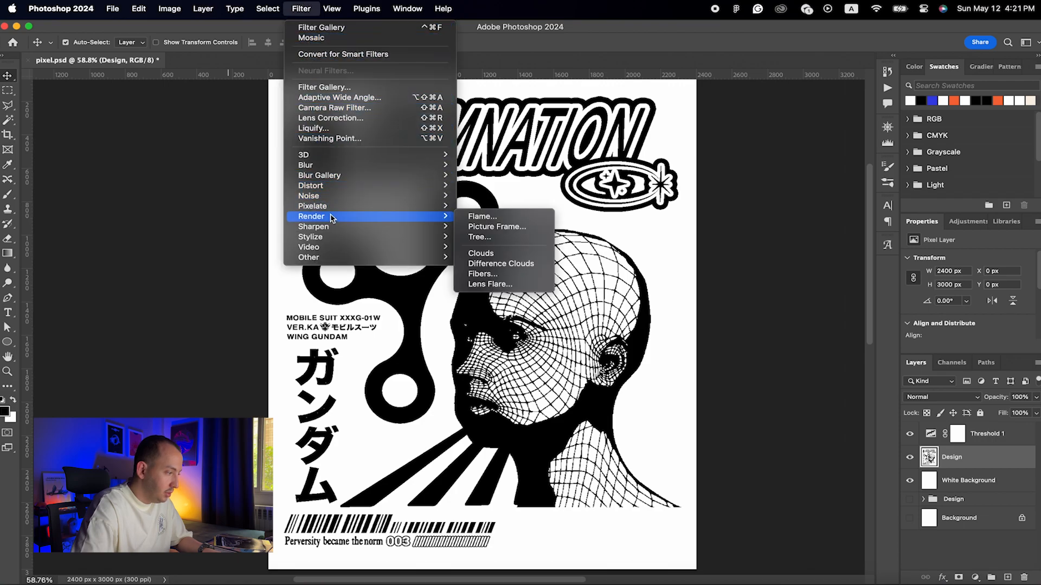
mouse_move(380, 206)
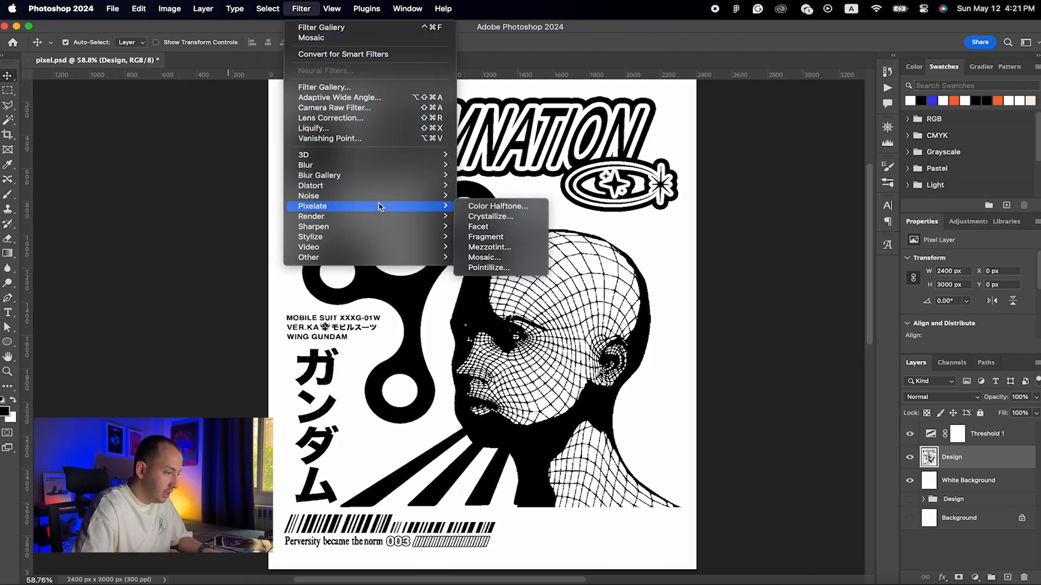
click(480, 258)
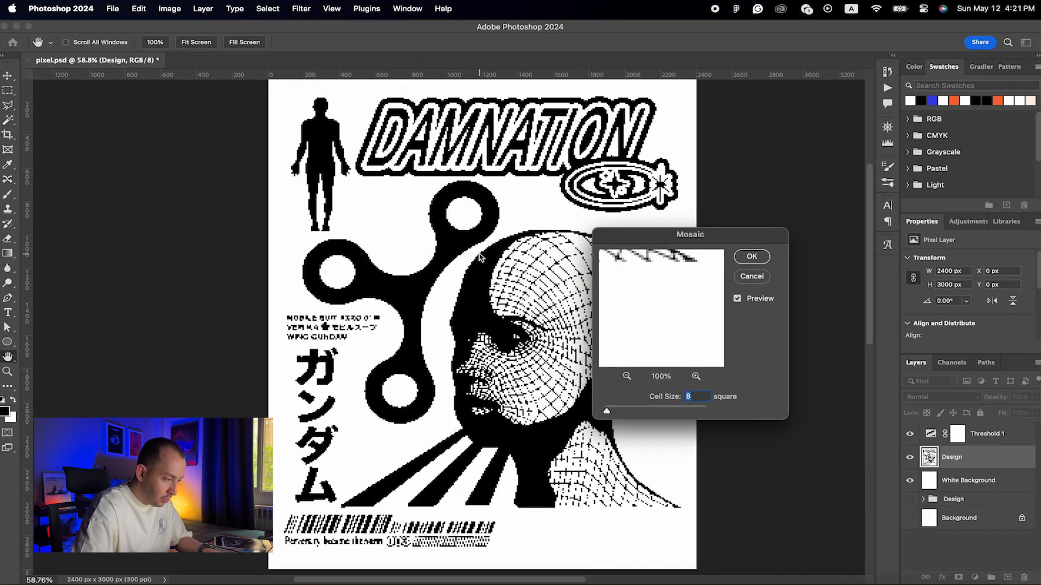
drag(632, 234, 688, 216)
key(super+1)
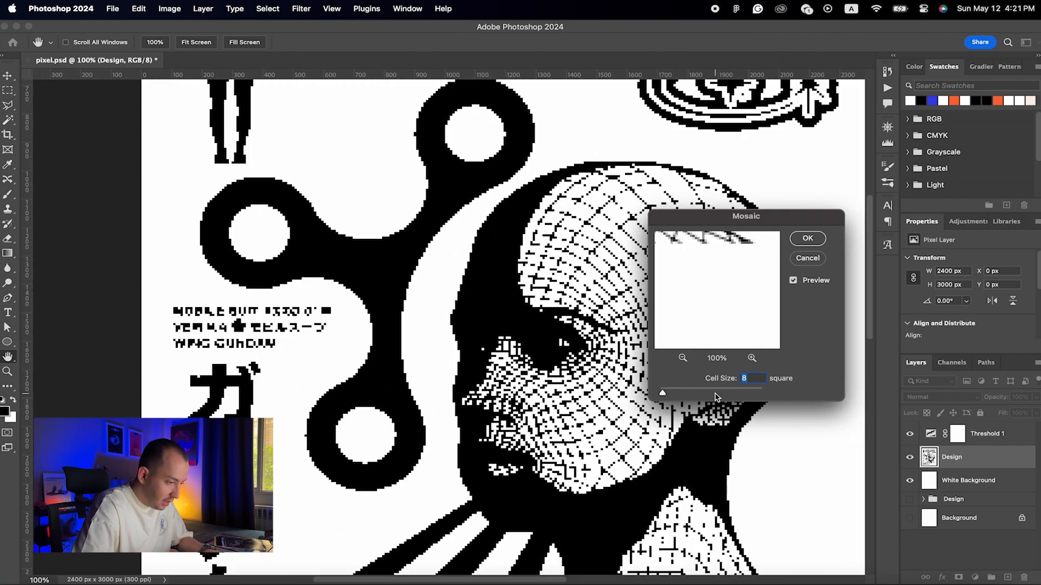
Step: Preview Mosaic cell sizes of 2 and 40 square on the Design layer
drag(661, 396, 659, 395)
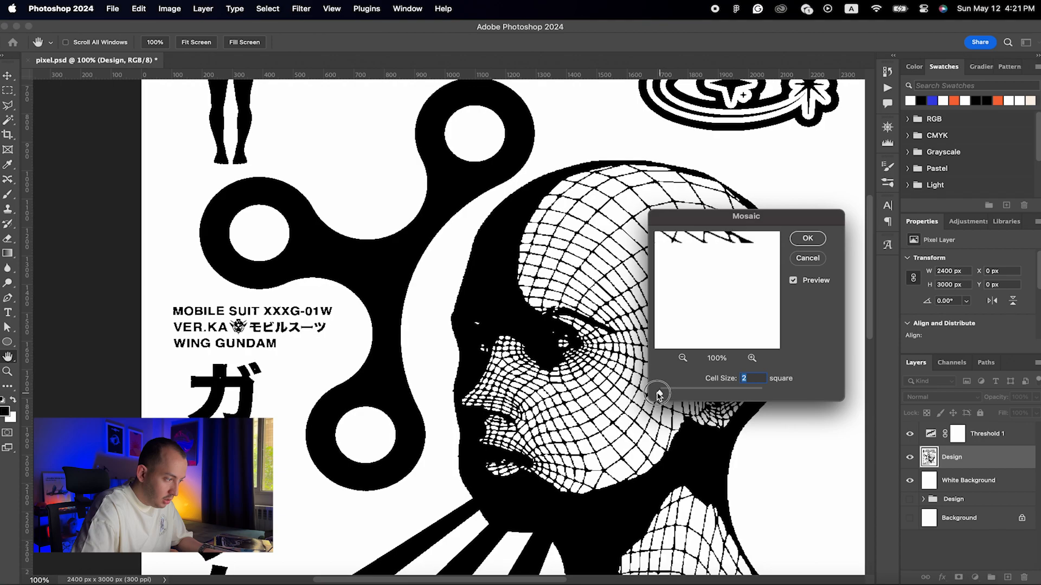
super+click(531, 353)
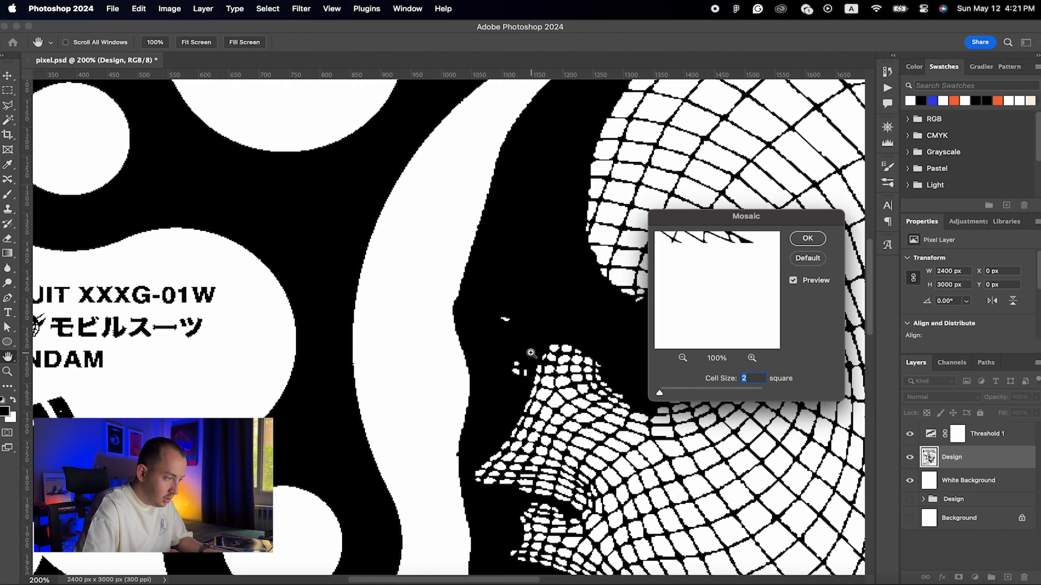
drag(535, 304, 445, 400)
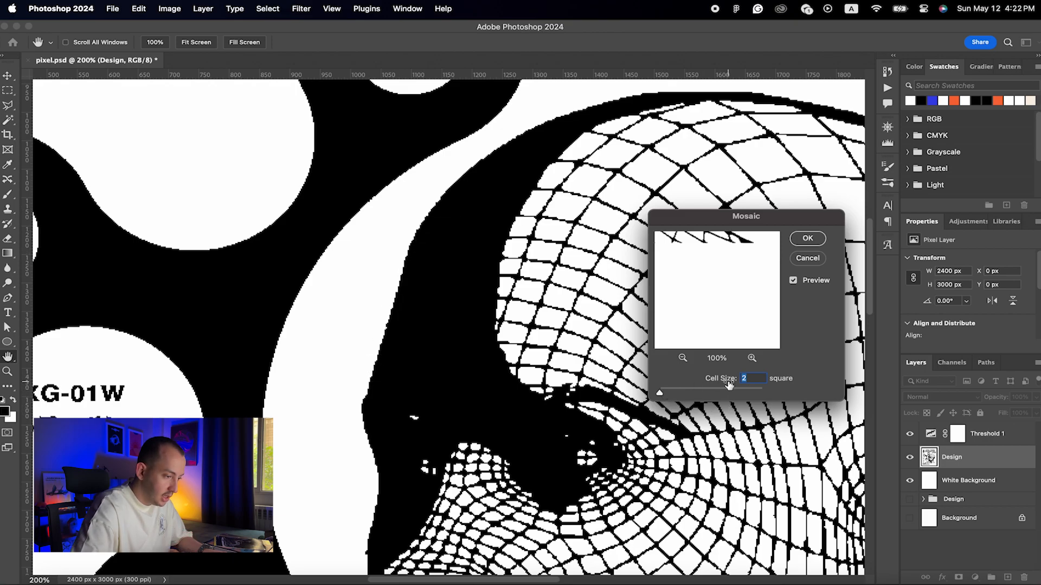
drag(672, 390, 681, 393)
key(super+minus)
key(super+minus)
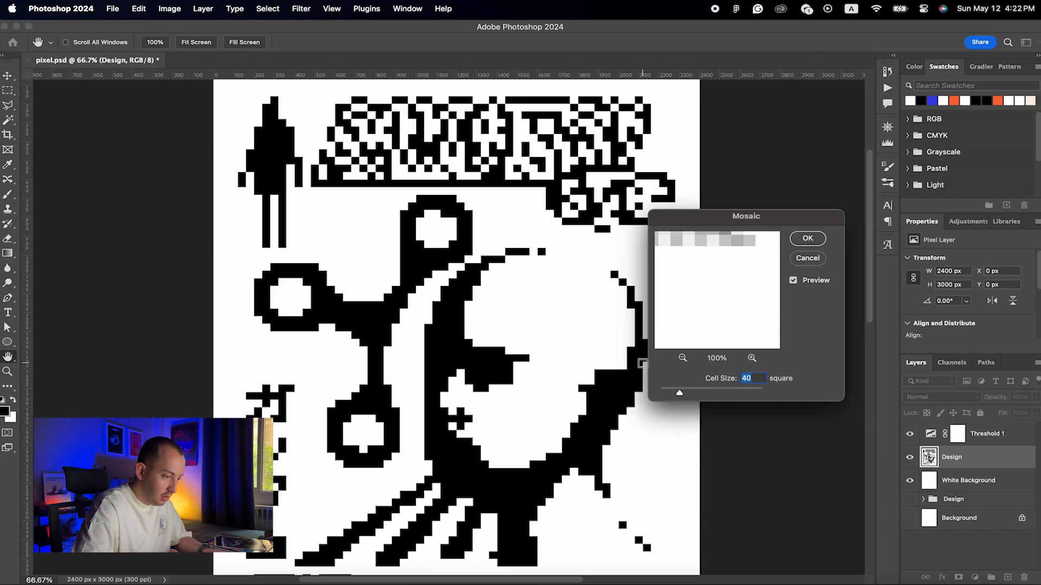
Step: Set the Mosaic cell size to 9 square and apply the filter to the Design layer
drag(679, 392, 664, 391)
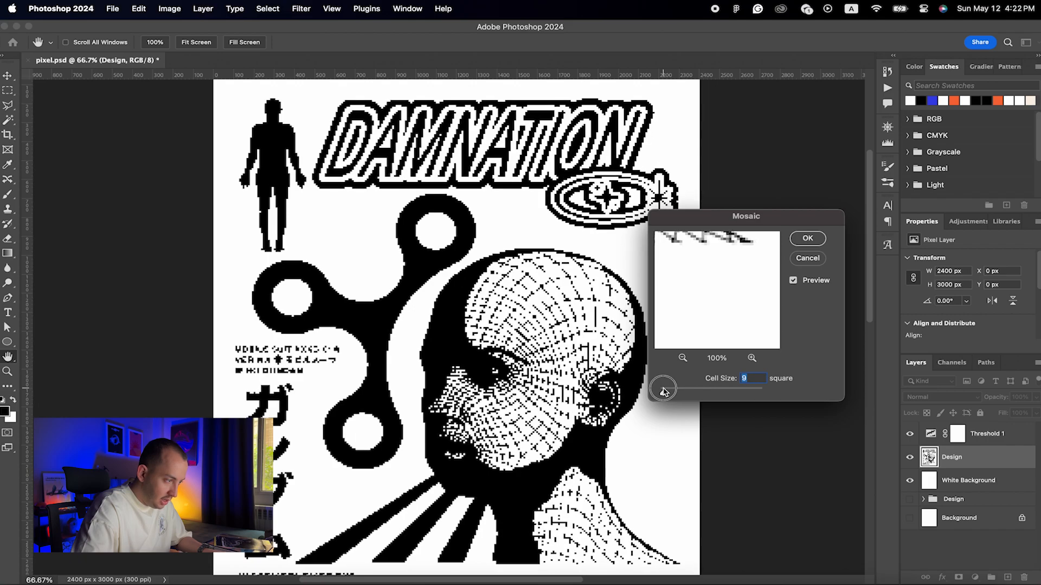
key(super+minus)
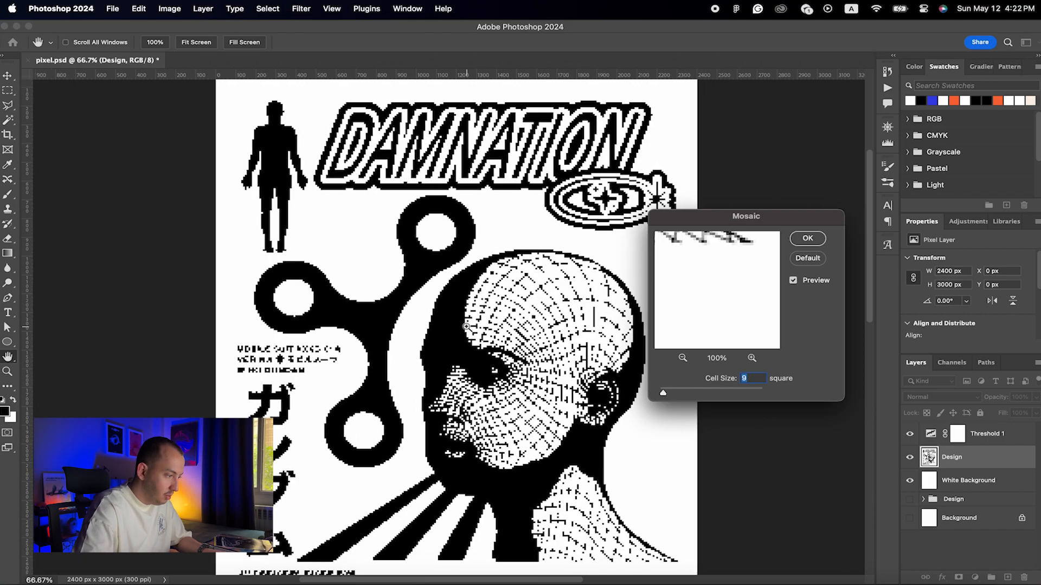
key(super+minus)
scroll(466, 327, down, 2)
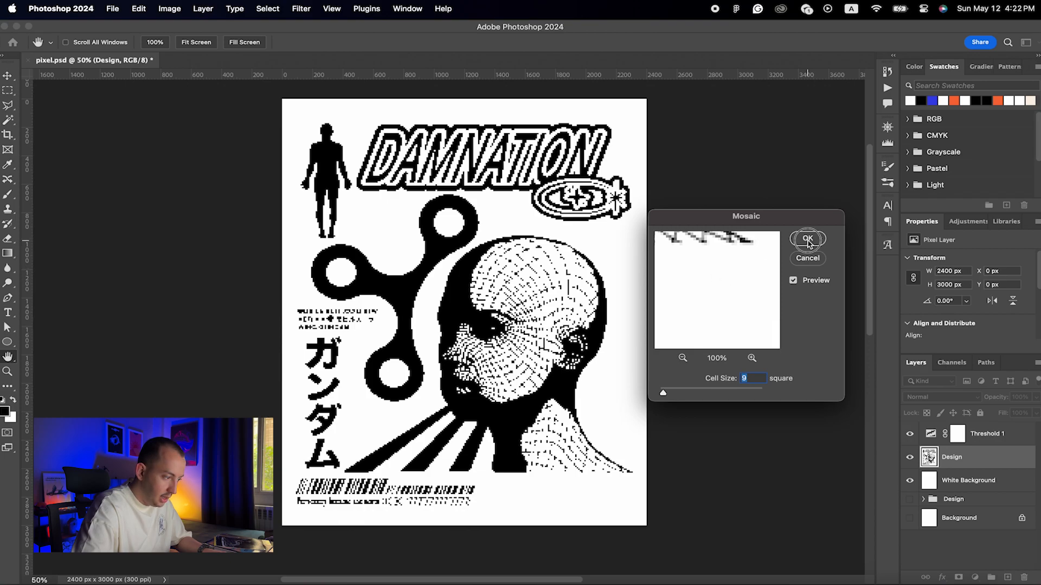
click(808, 239)
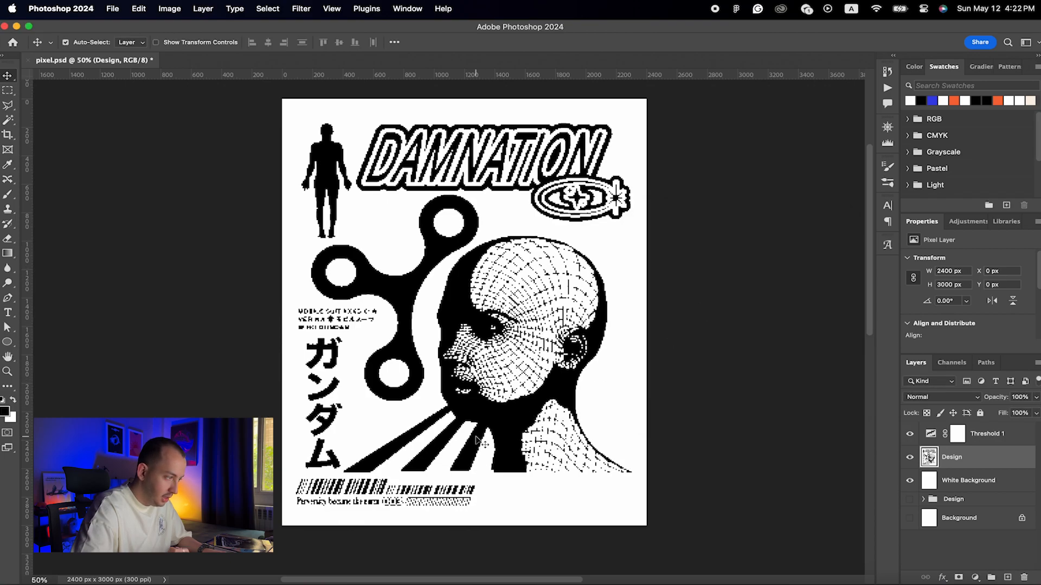
Step: Examine the pixelated DAMNATION title and the upper ring of the three-armed shape up close, then the whole poster
scroll(407, 130, up, 5)
scroll(407, 130, up, 7)
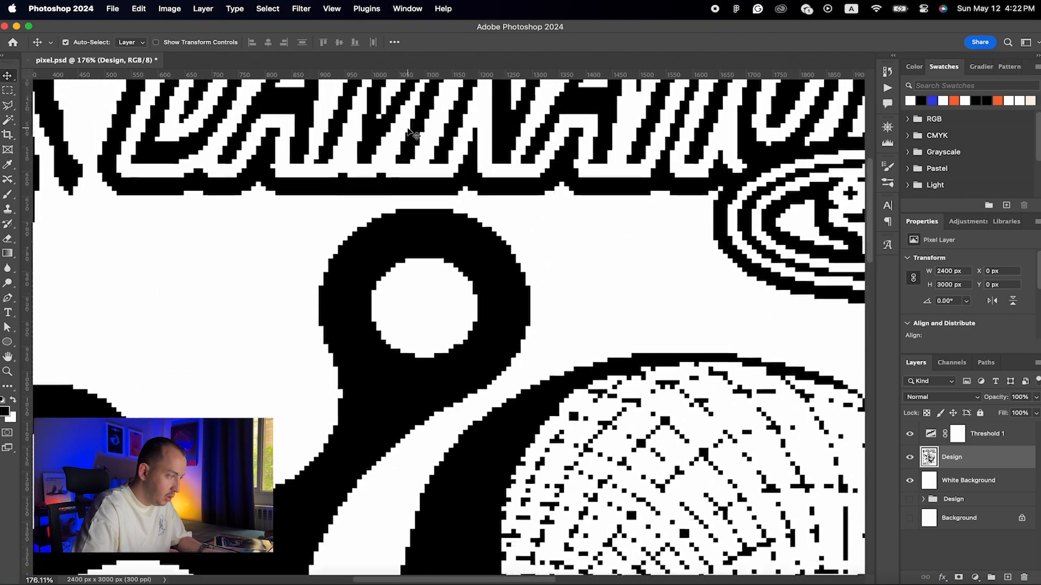
scroll(439, 168, up, 2)
scroll(453, 213, down, 5)
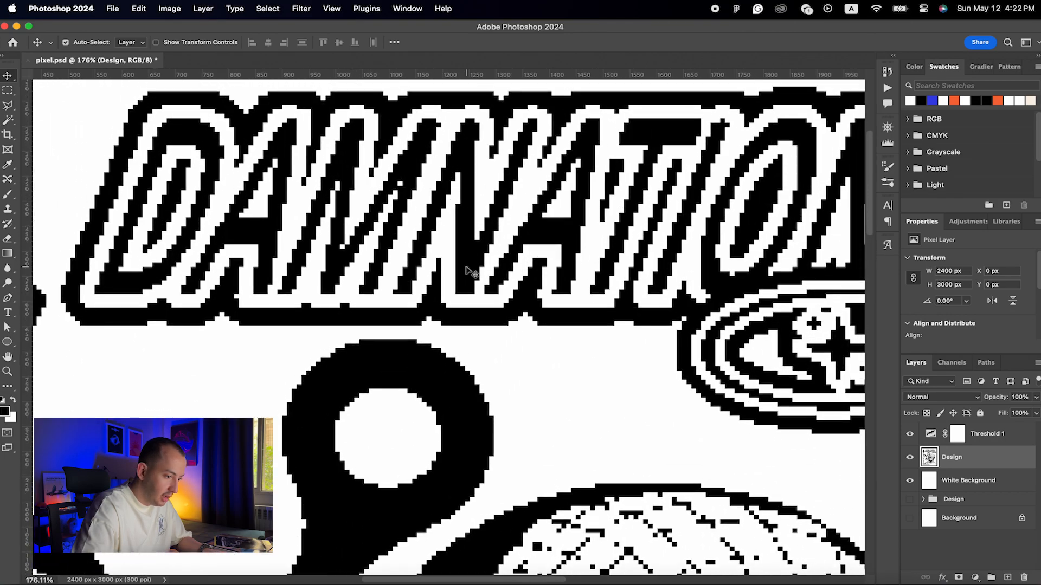
scroll(471, 273, down, 4)
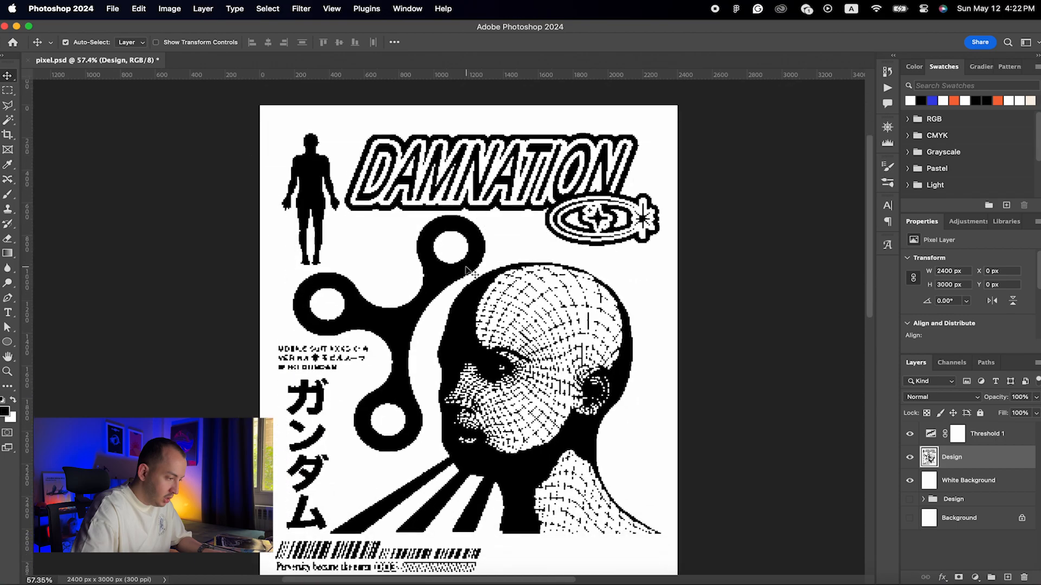
scroll(466, 267, up, 1)
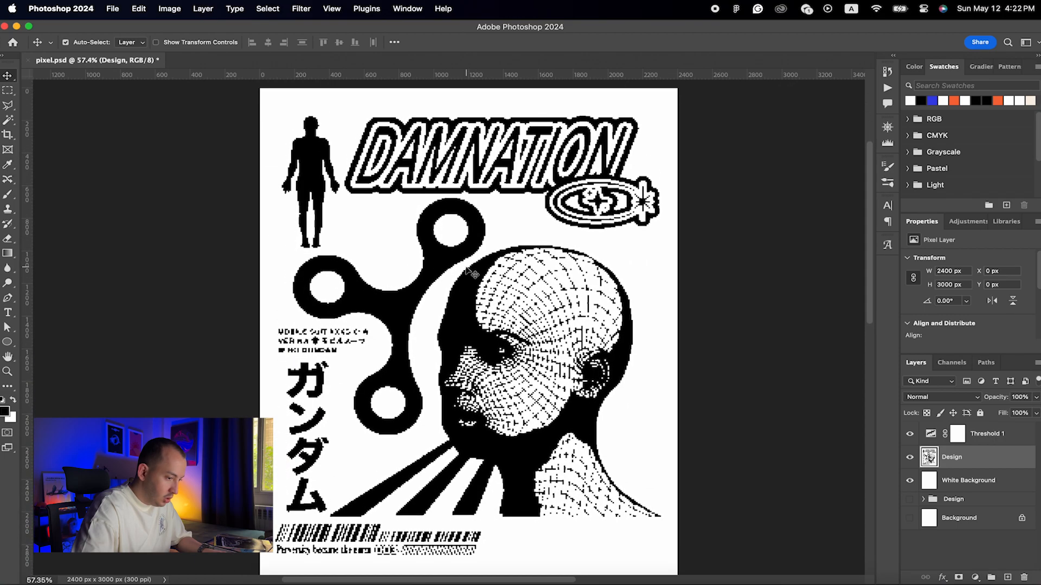
Step: Group the Threshold 1, Design and White Background layers and stamp everything visible into a new merged layer
click(987, 480)
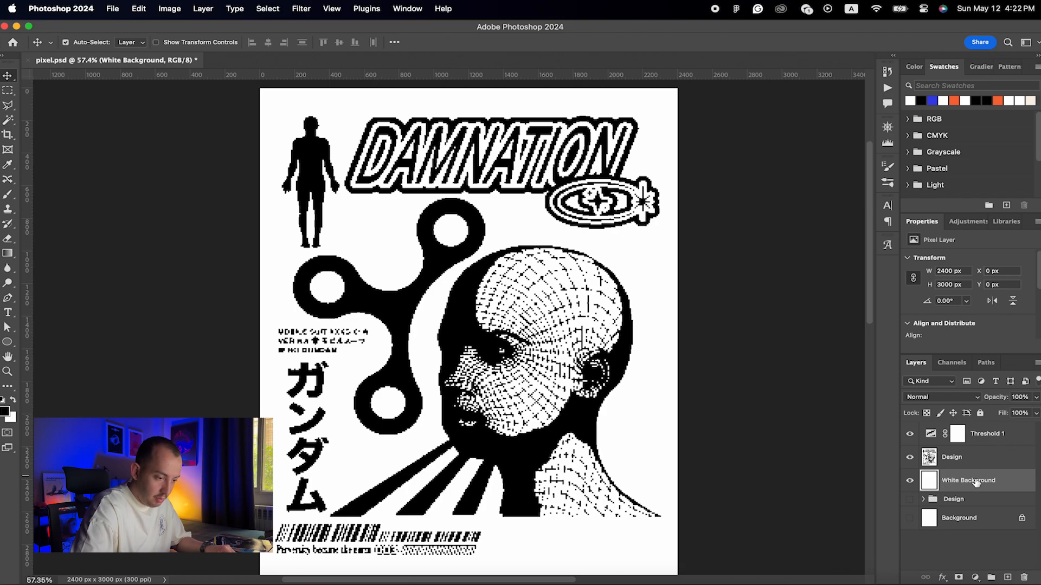
shift+click(1021, 436)
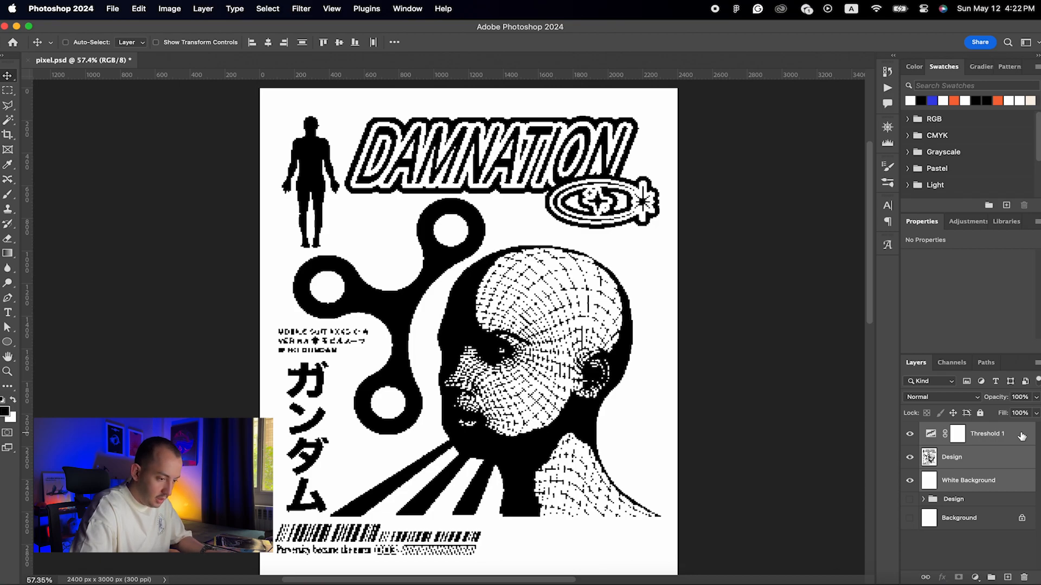
key(super+g)
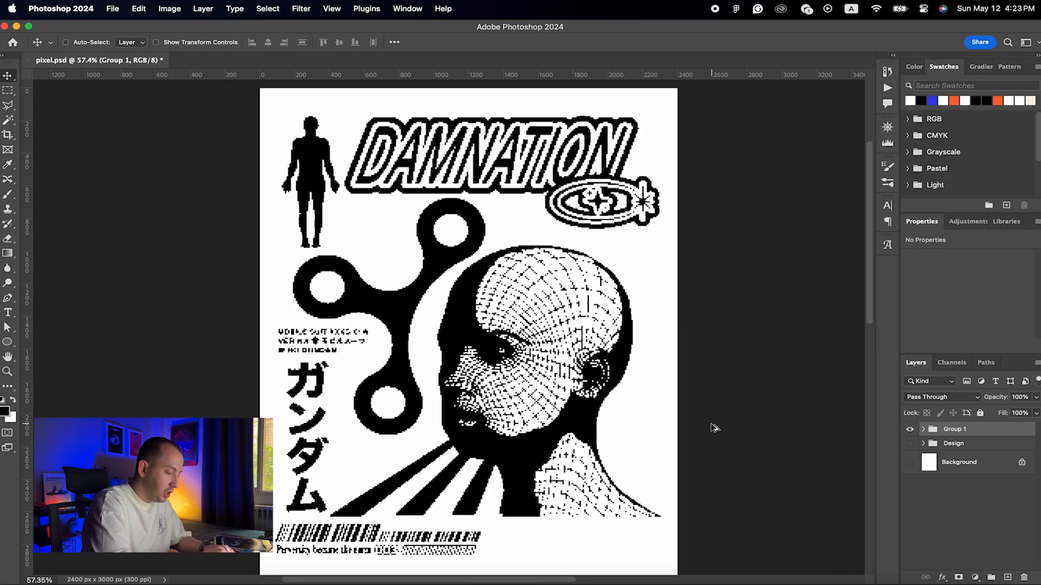
key(super+alt+shift+e)
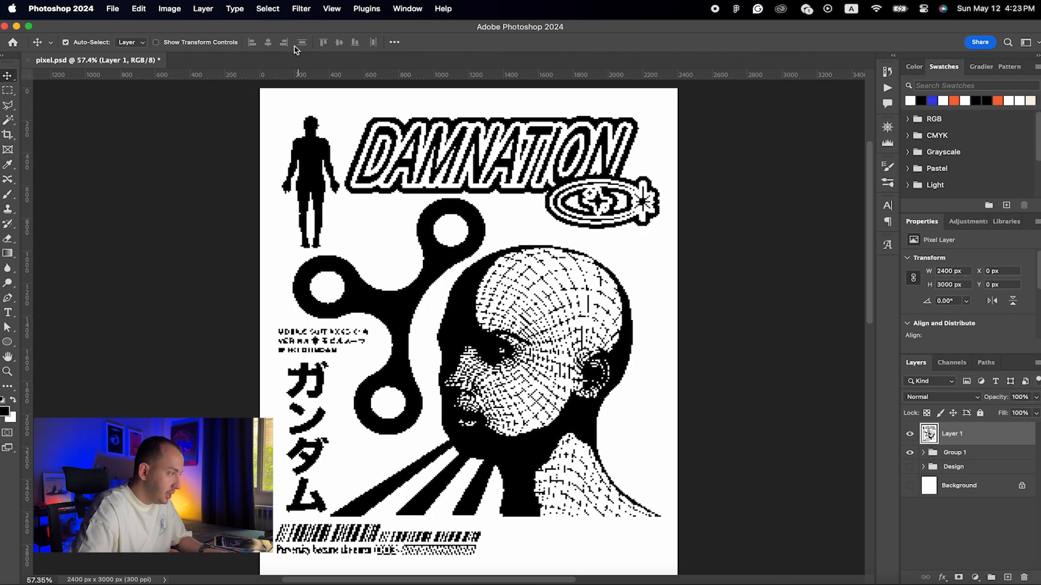
Step: Open the Filter Gallery's Stamp filter for the merged layer, with the DAMNATION title and head in the preview
click(301, 9)
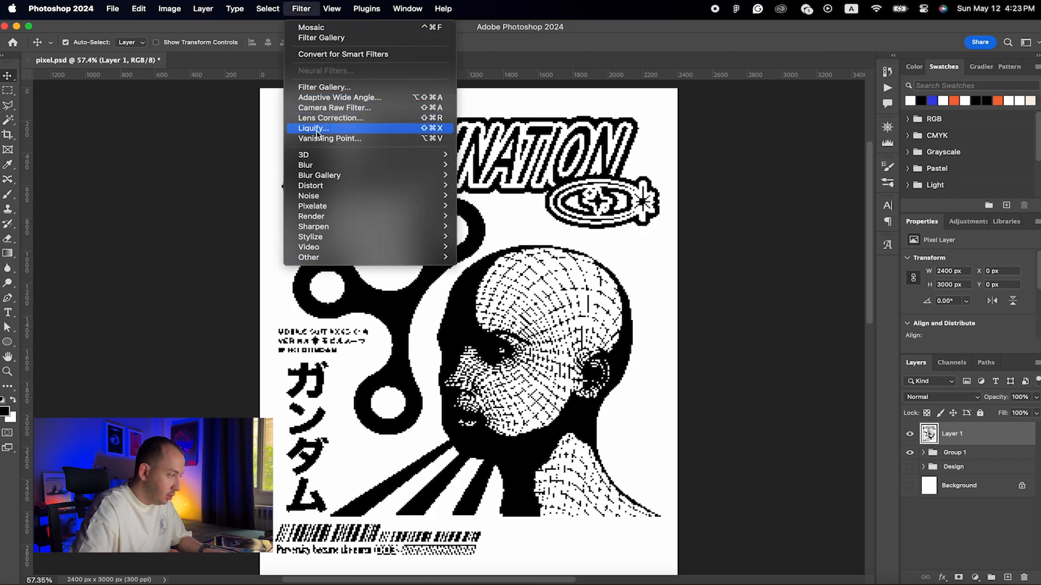
mouse_move(315, 209)
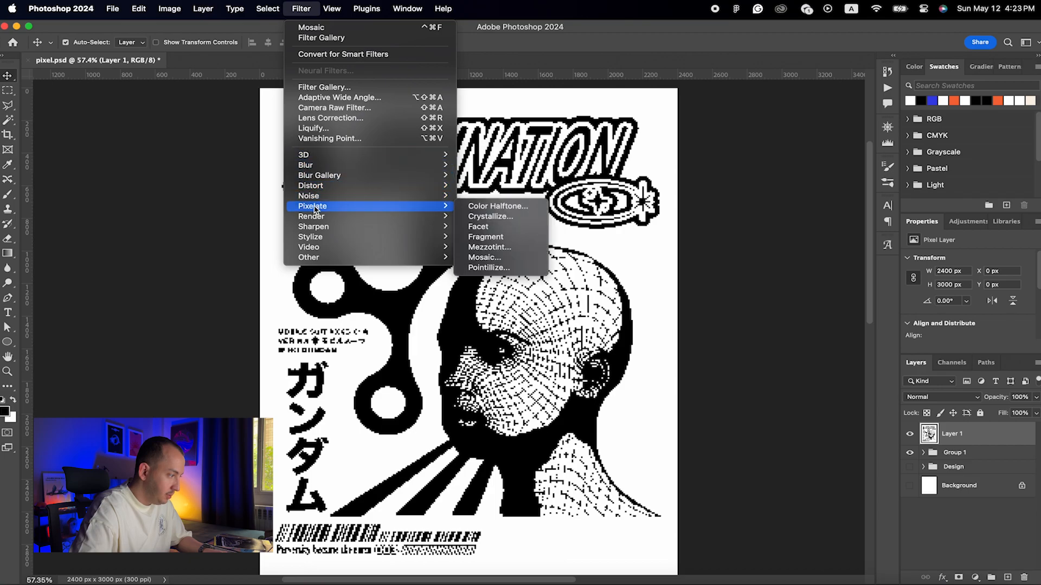
click(324, 87)
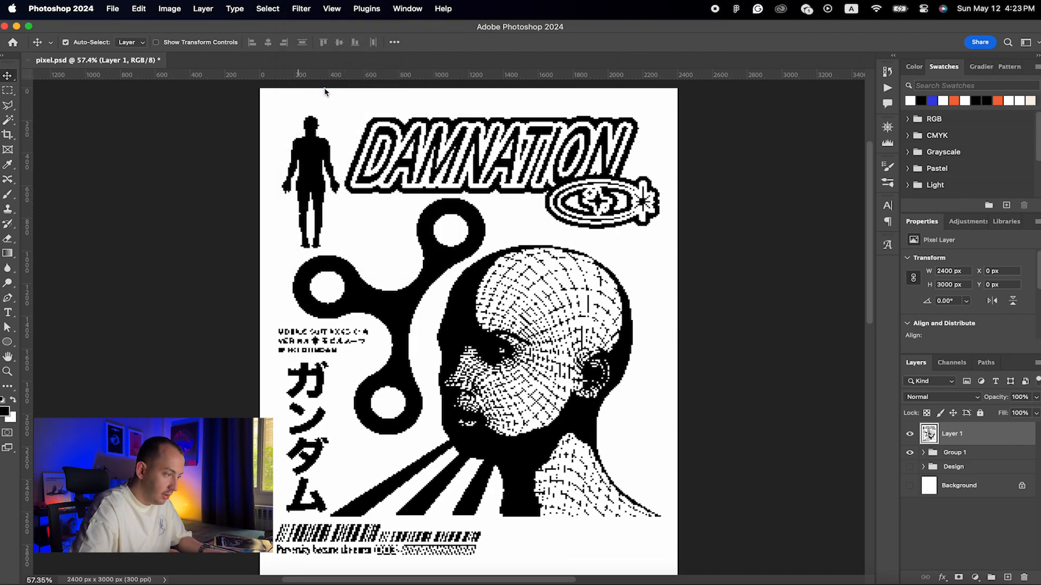
drag(877, 266, 1039, 266)
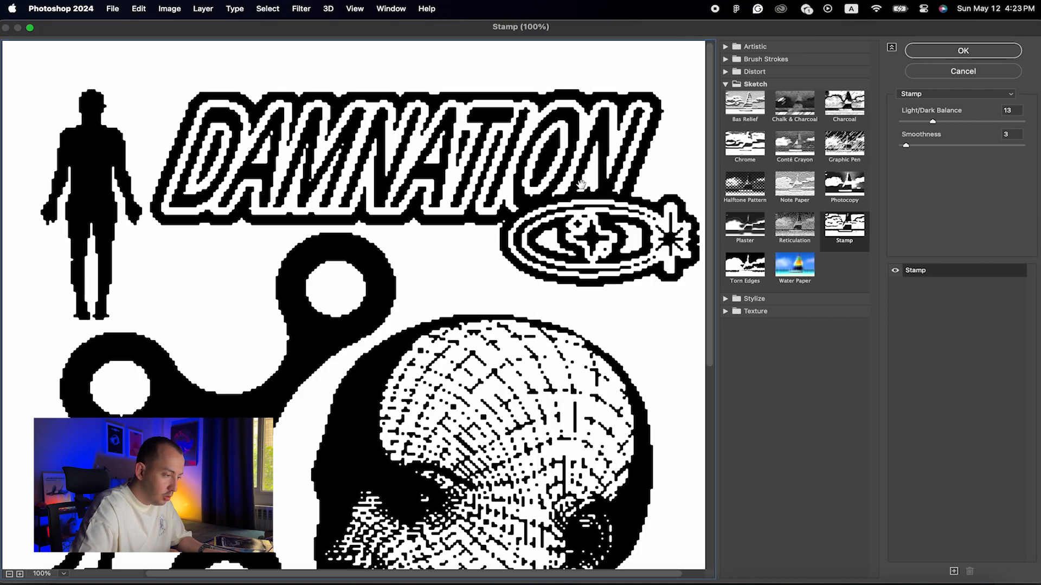
drag(574, 228, 558, 227)
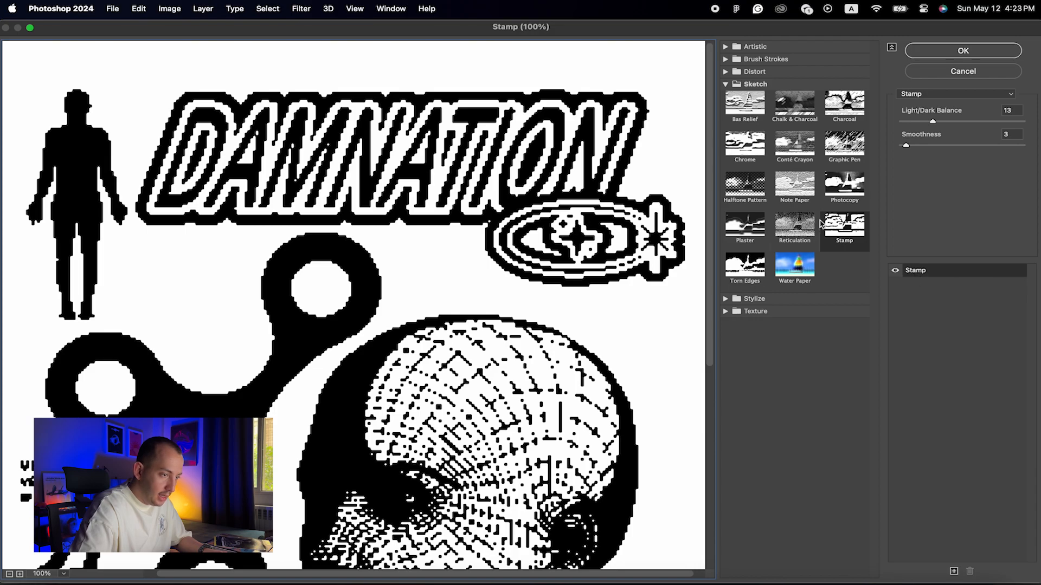
Step: Preview Stamp Smoothness values of 1 and 23 on the poster, and return the Smoothness to 3
drag(906, 147, 900, 145)
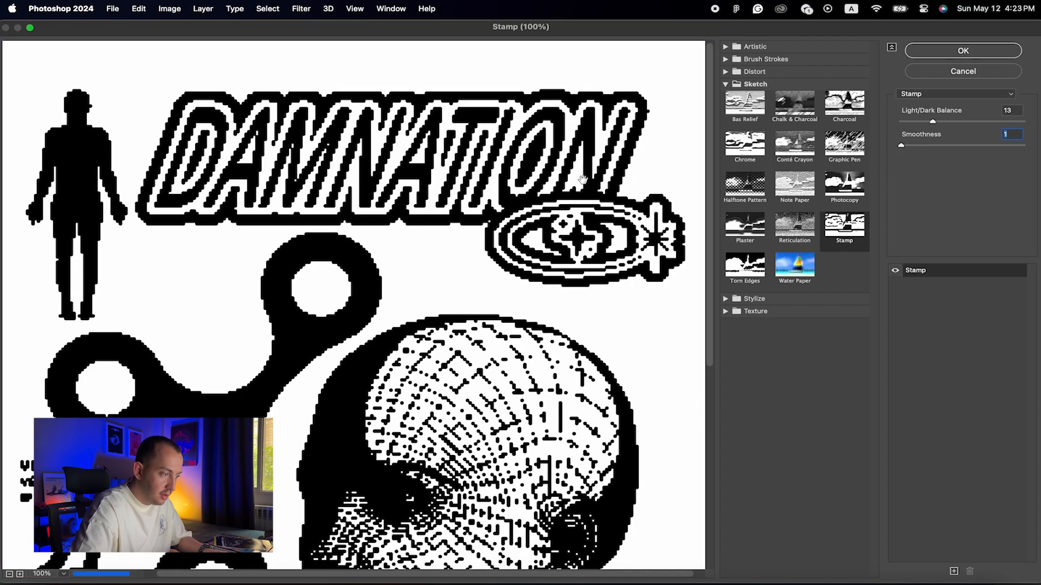
scroll(527, 381, down, 5)
scroll(527, 380, up, 5)
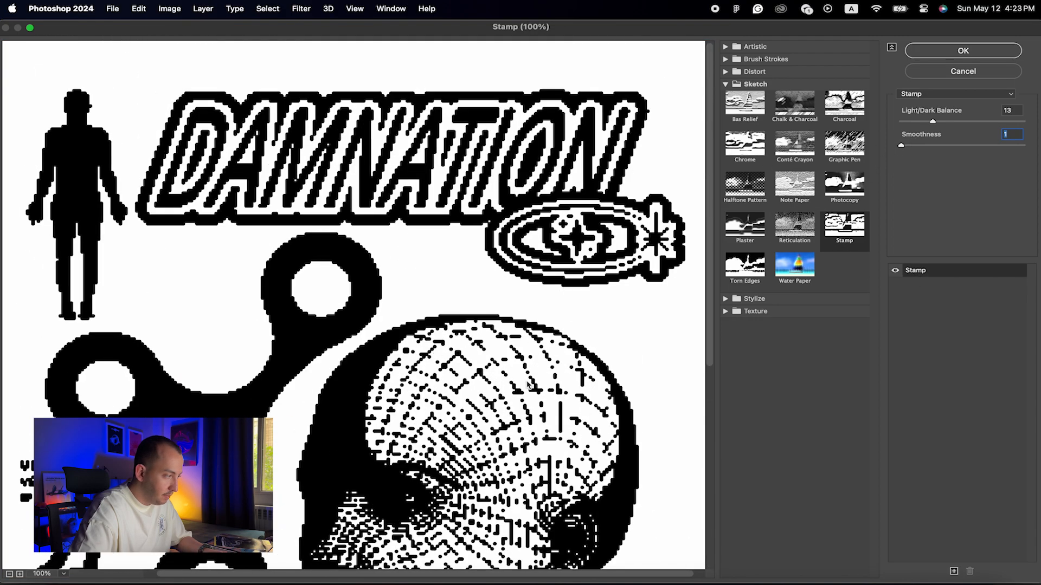
drag(919, 146, 957, 146)
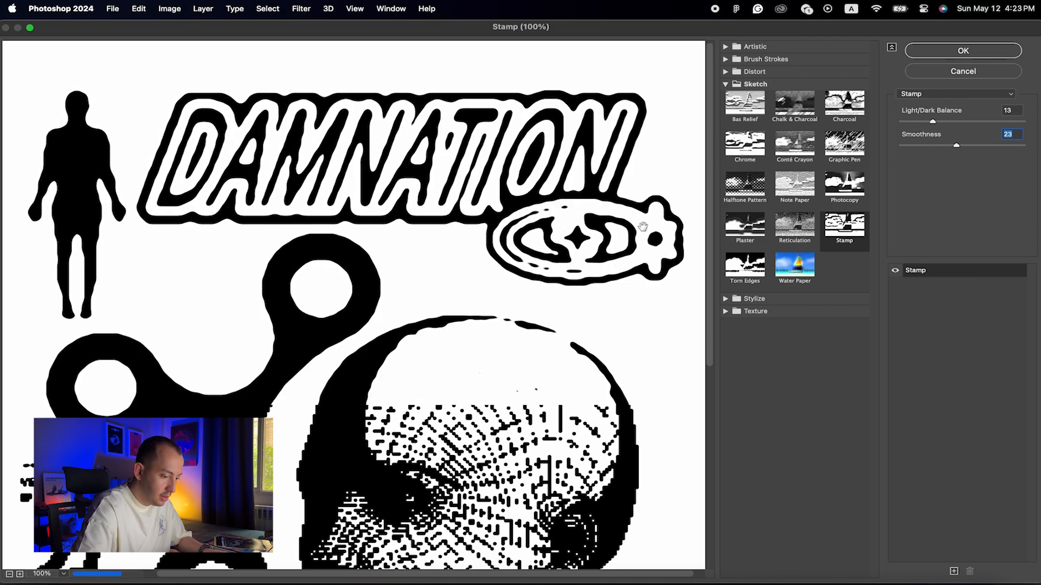
key(super+minus)
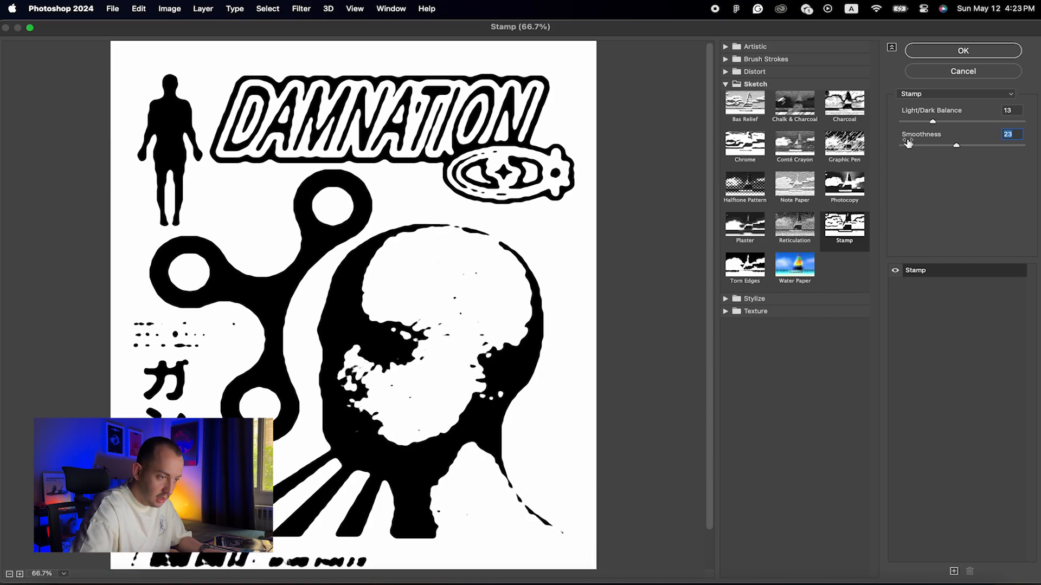
drag(912, 148, 904, 147)
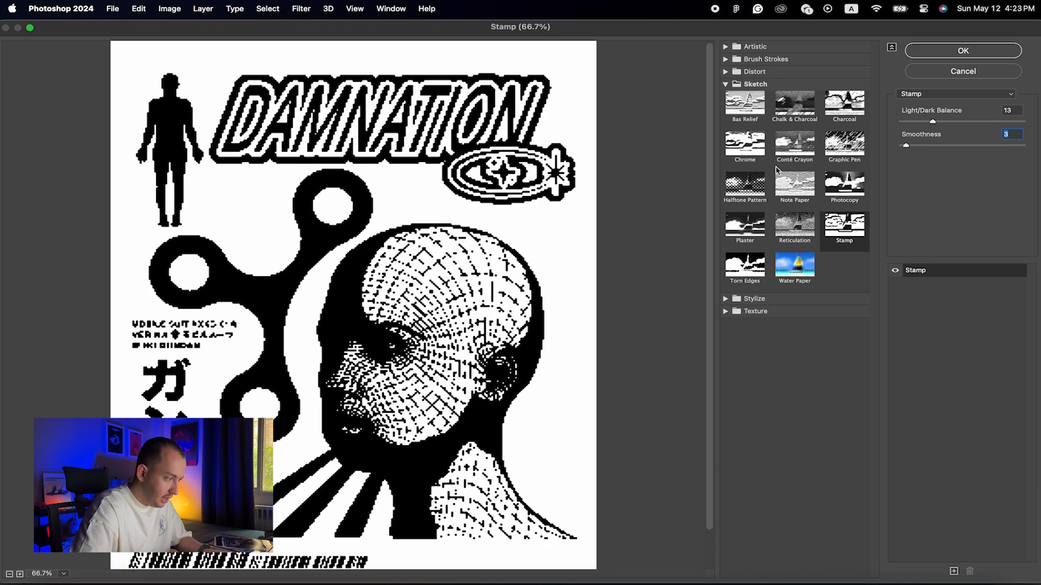
scroll(453, 264, down, 2)
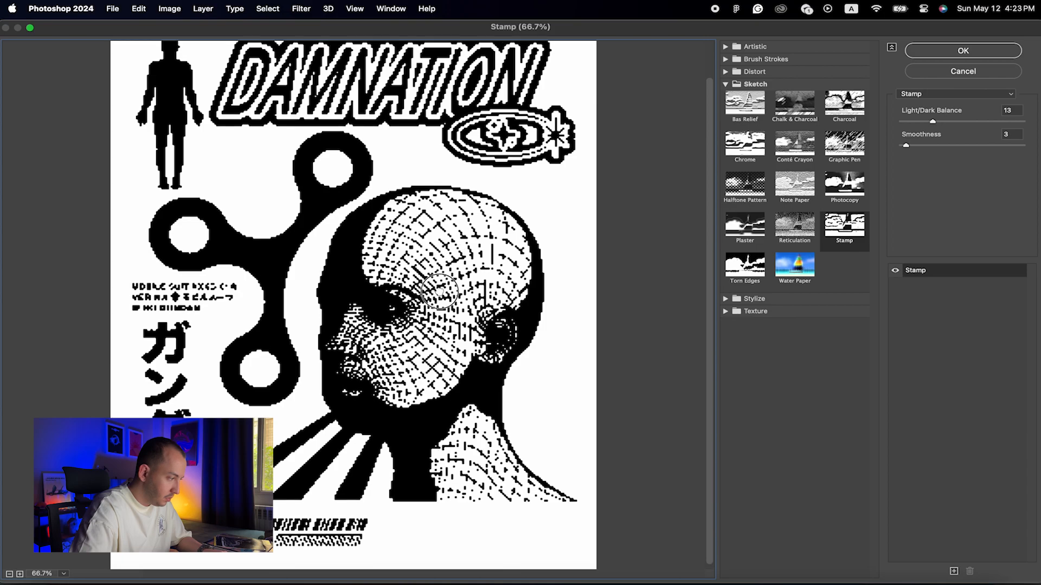
drag(398, 269, 398, 305)
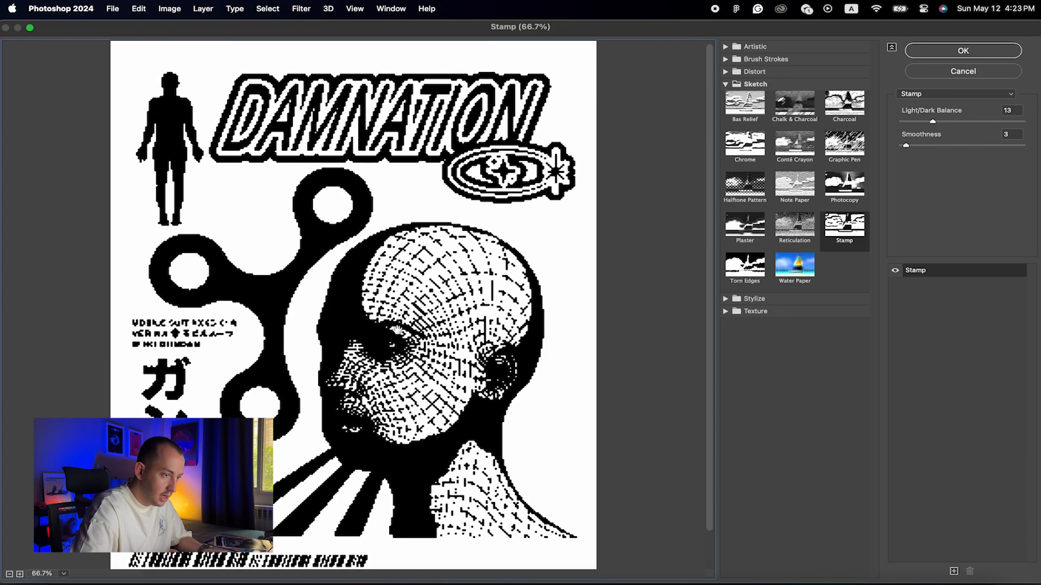
Step: Preview Stamp Light/Dark Balance values of 39 and 45, examining the face's pixel detail up close
click(935, 122)
drag(935, 122, 996, 122)
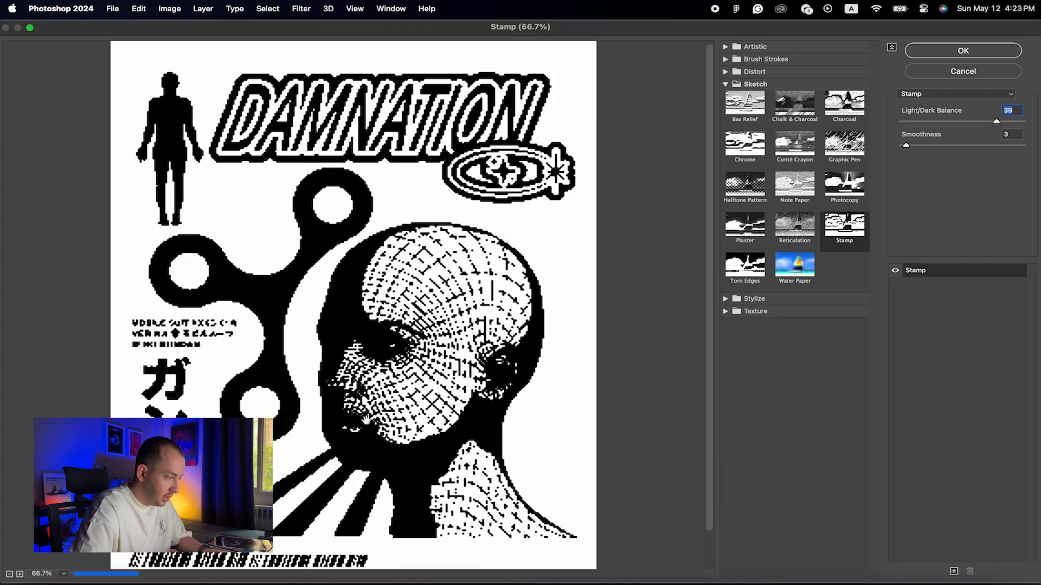
key(super+plus)
key(super+plus)
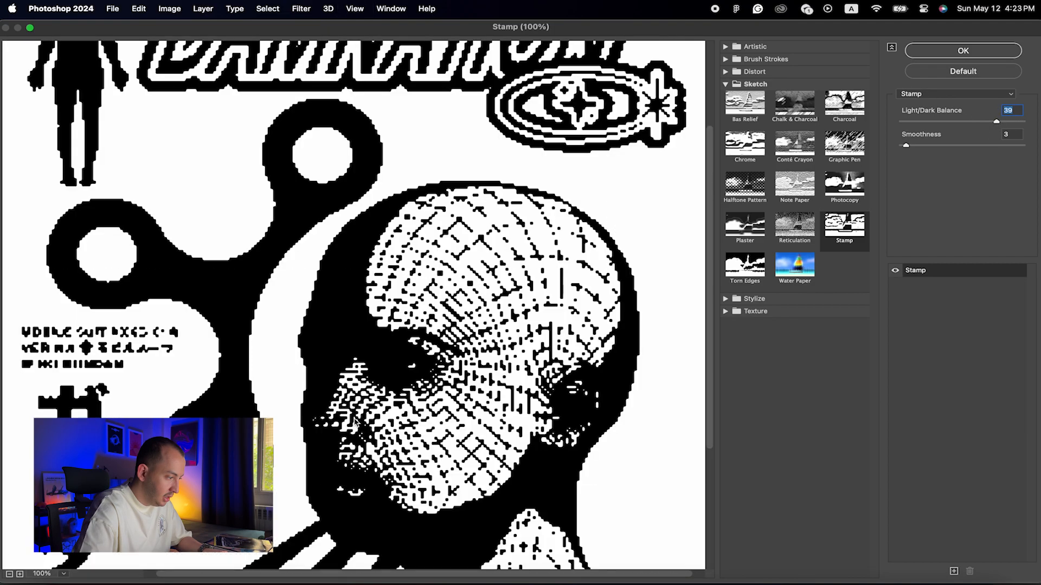
drag(412, 372, 412, 133)
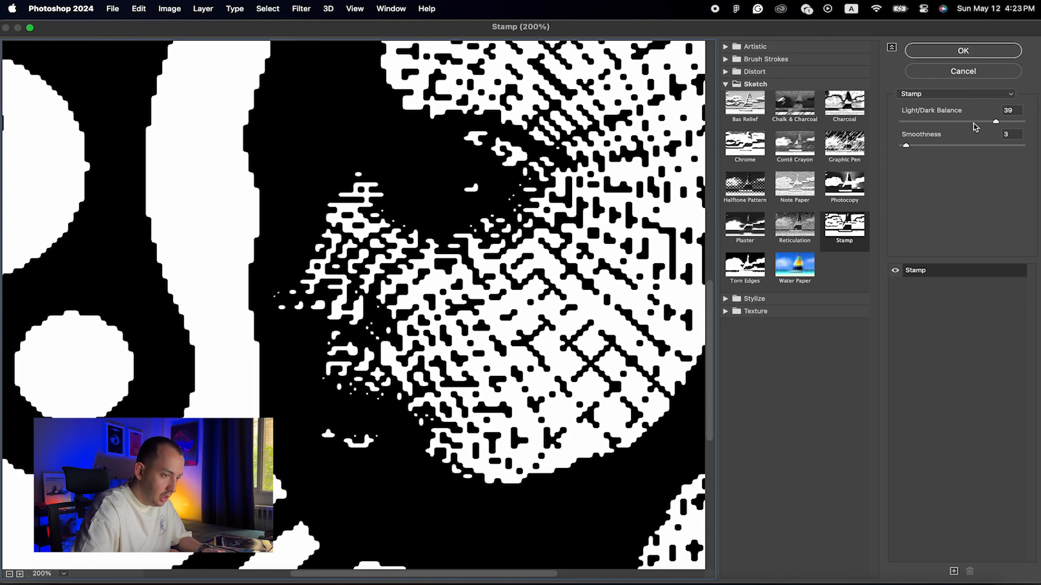
click(969, 122)
click(940, 122)
click(917, 123)
click(1011, 122)
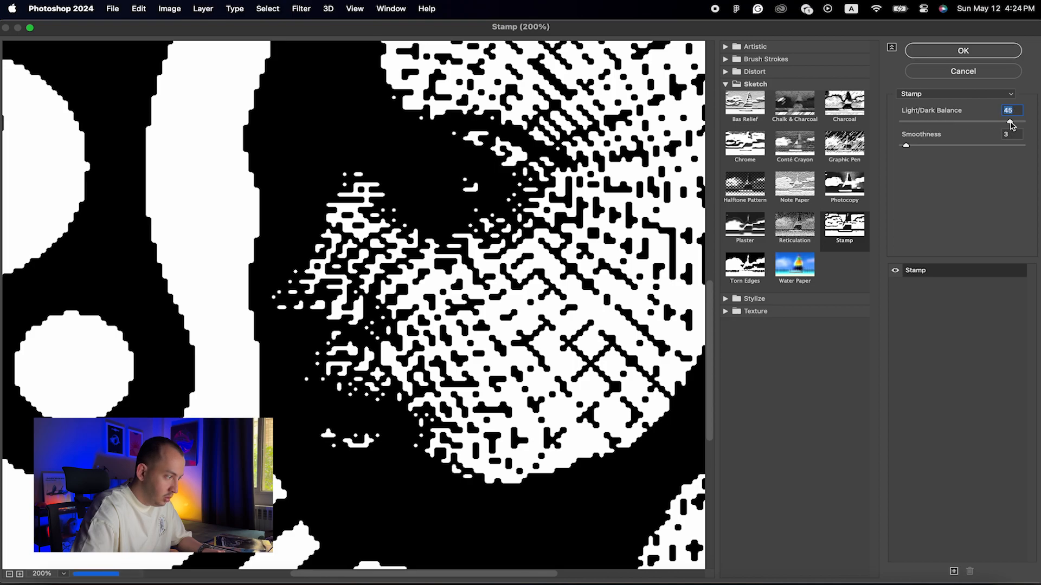
Step: Set the Stamp Light/Dark Balance to 7 and apply the filter to the merged layer
click(925, 123)
click(918, 122)
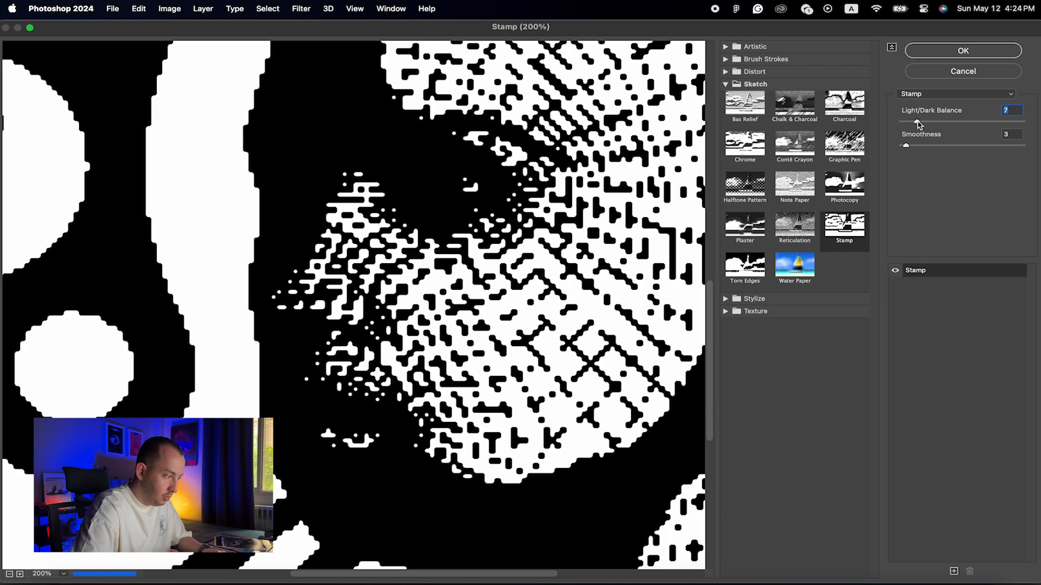
key(super+minus)
key(super+minus)
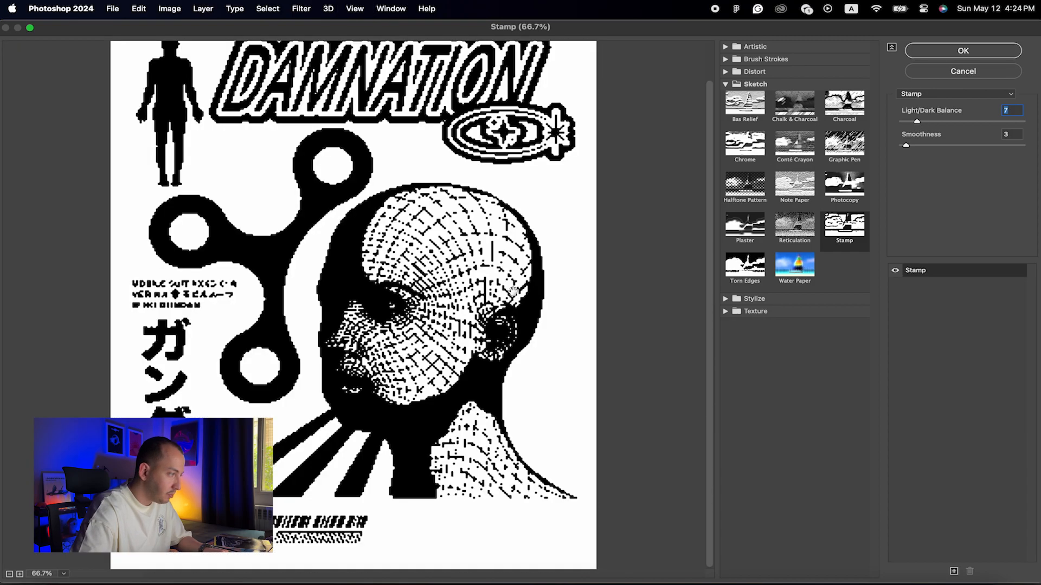
drag(430, 252, 429, 269)
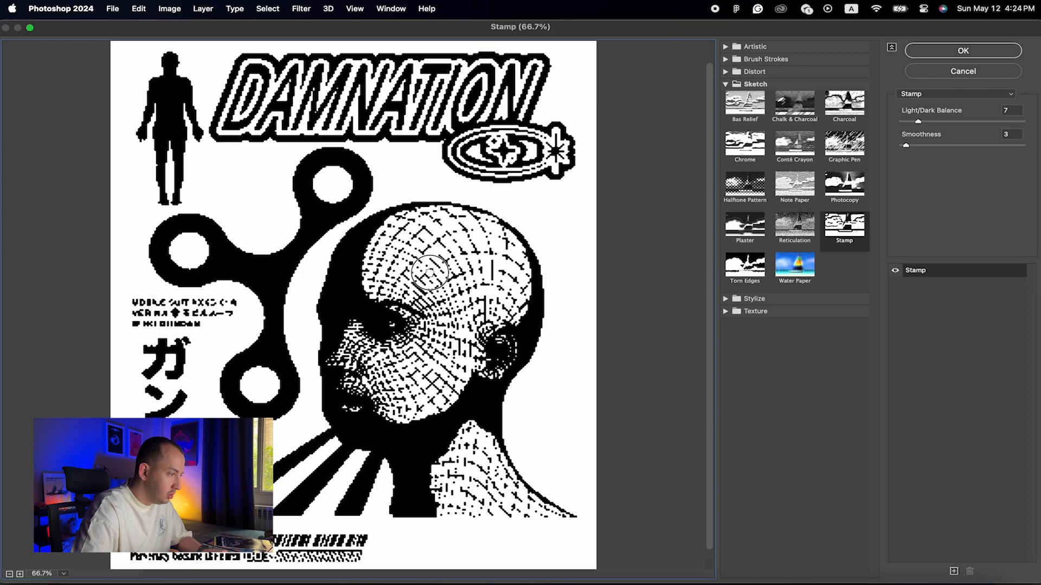
click(960, 52)
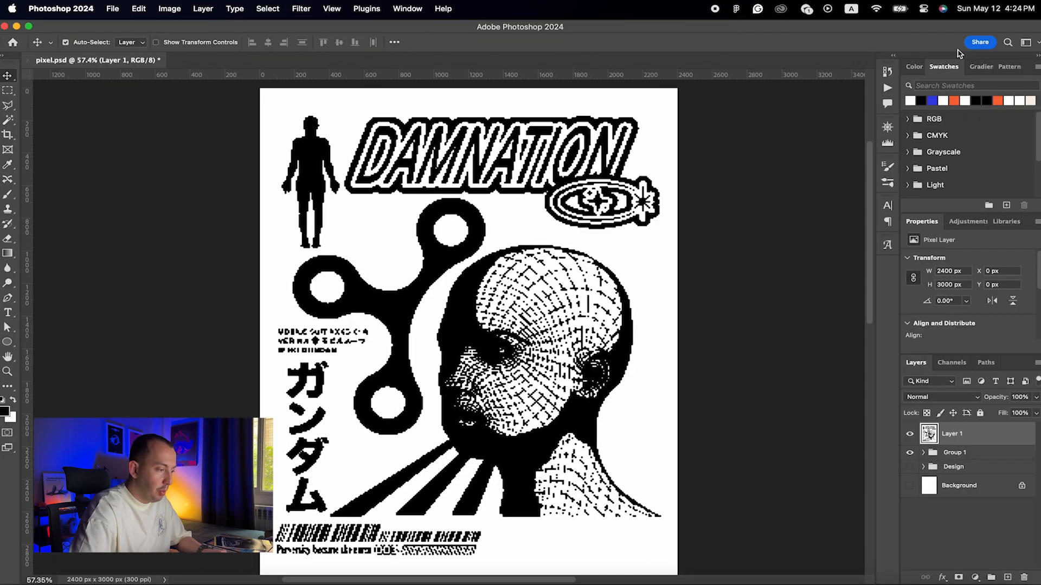
Step: Hide Group 1 and check the stamped poster layer by turning its visibility off and on
scroll(678, 347, down, 1)
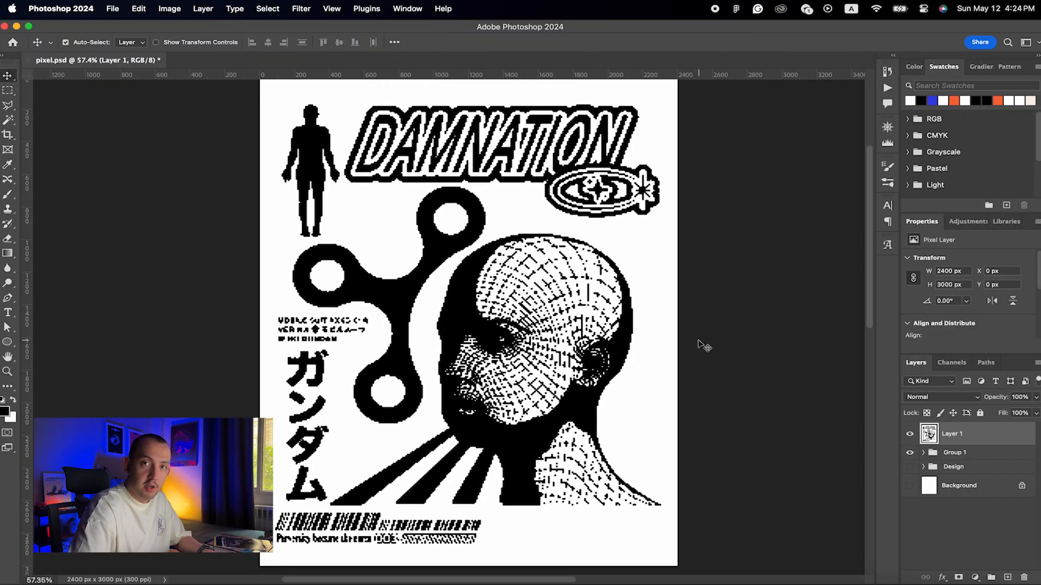
scroll(703, 345, right, 1)
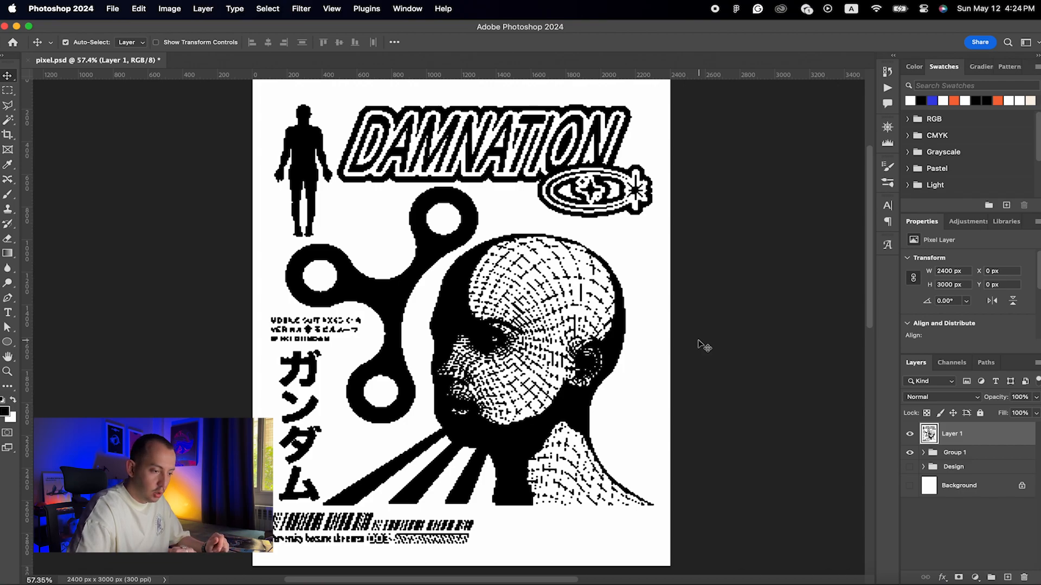
click(909, 453)
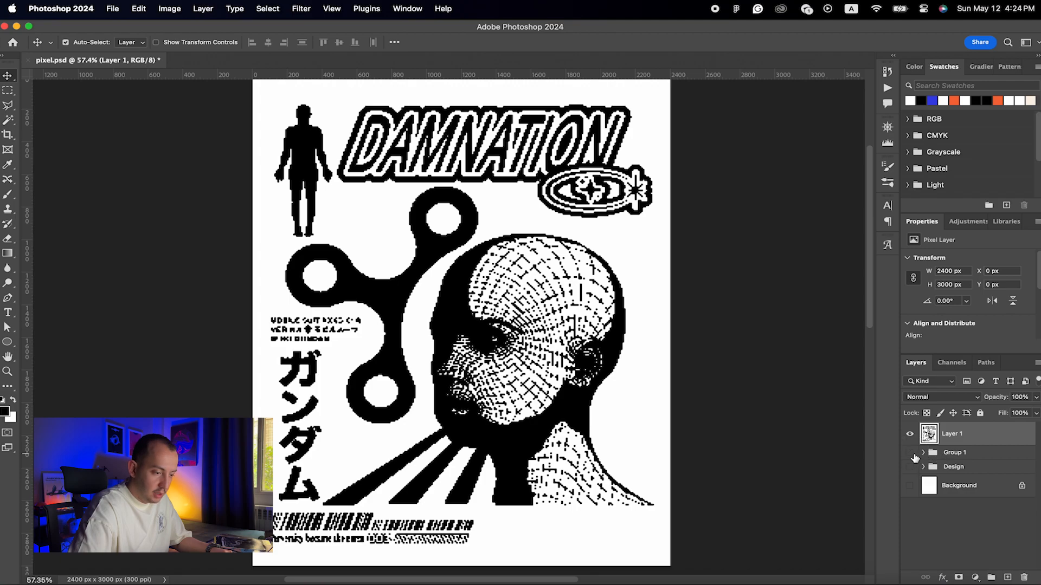
click(910, 434)
click(910, 434)
click(910, 435)
click(910, 434)
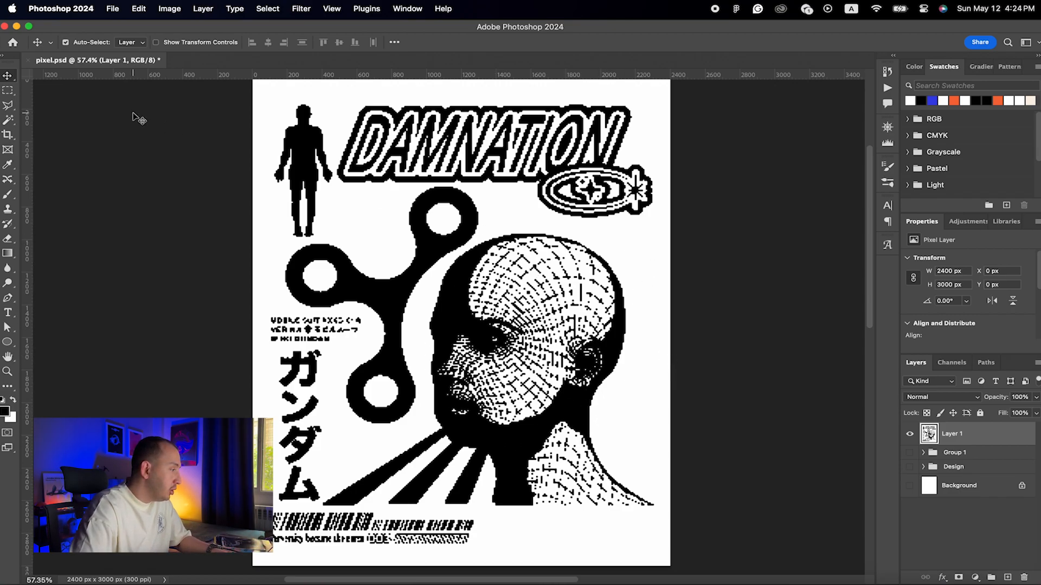
Step: Select the black three-armed shape on the stamped poster layer with the Magic Wand tool
click(9, 121)
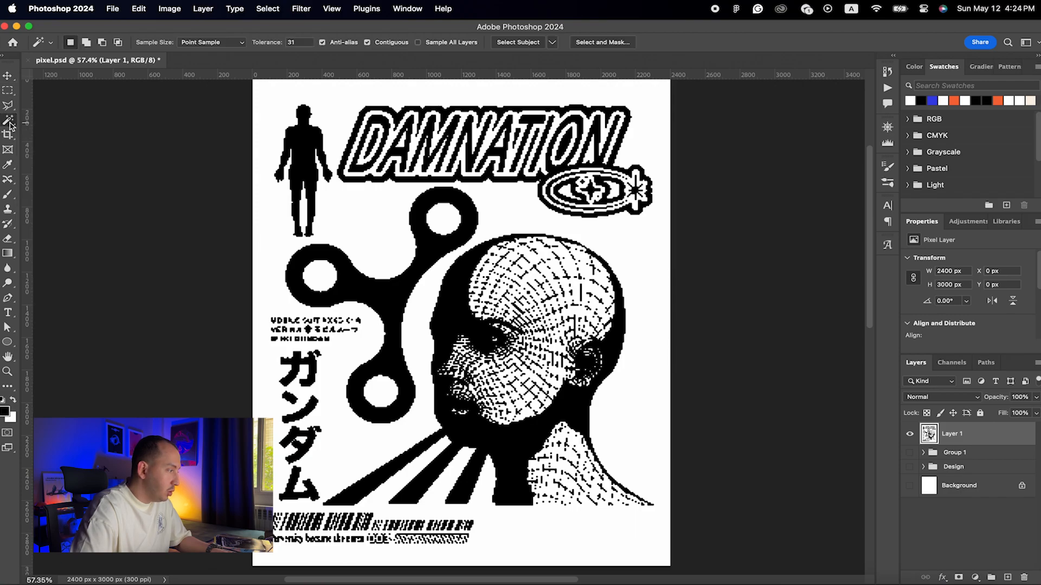
click(9, 122)
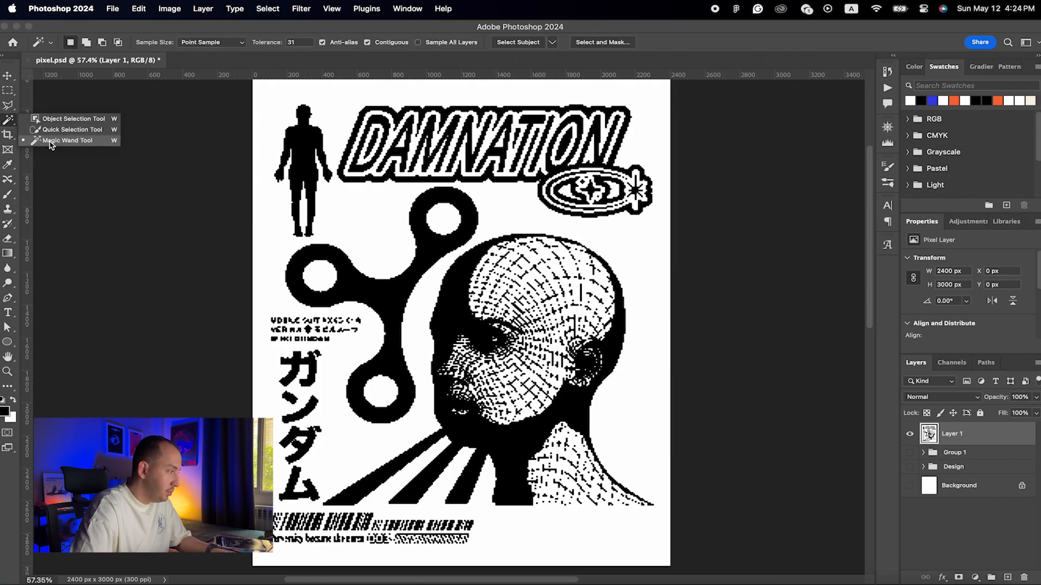
click(78, 142)
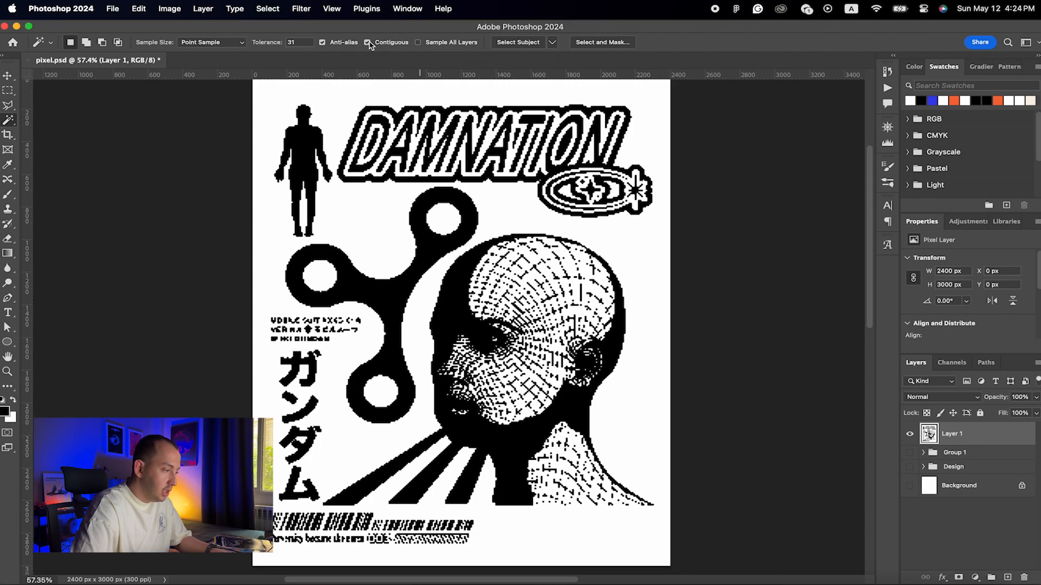
scroll(466, 206, up, 5)
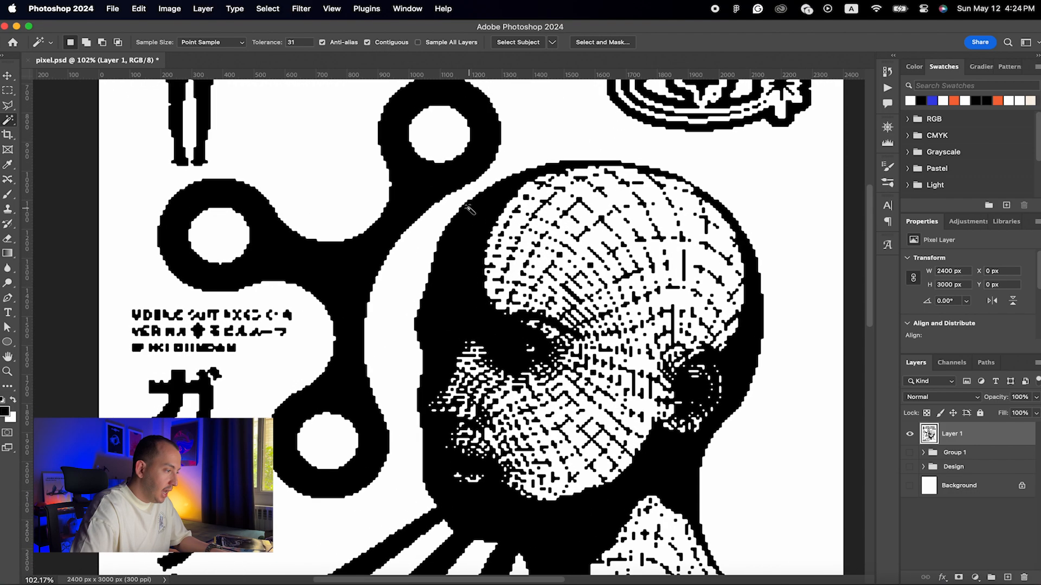
scroll(467, 208, up, 2)
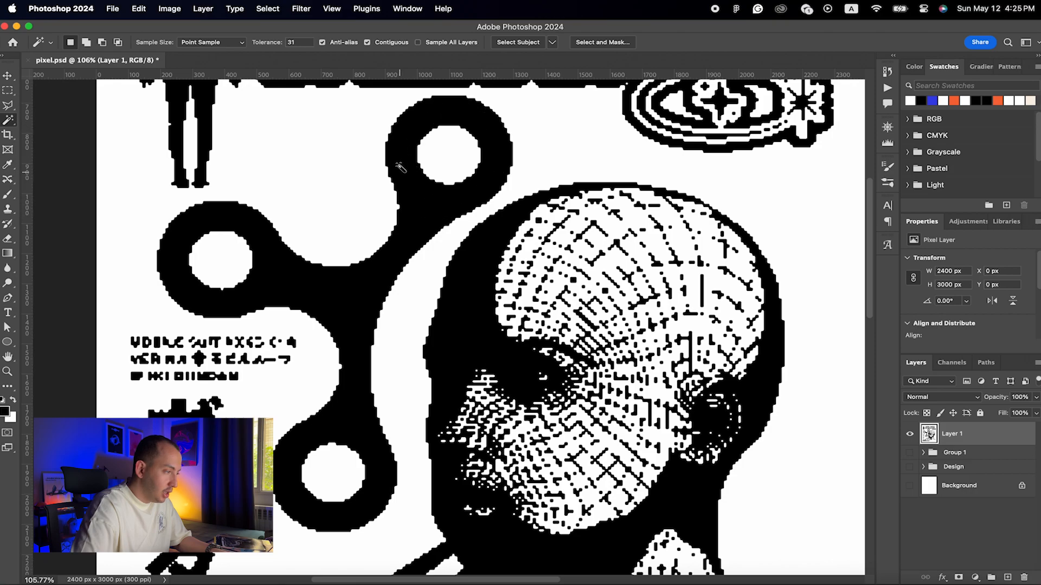
click(438, 216)
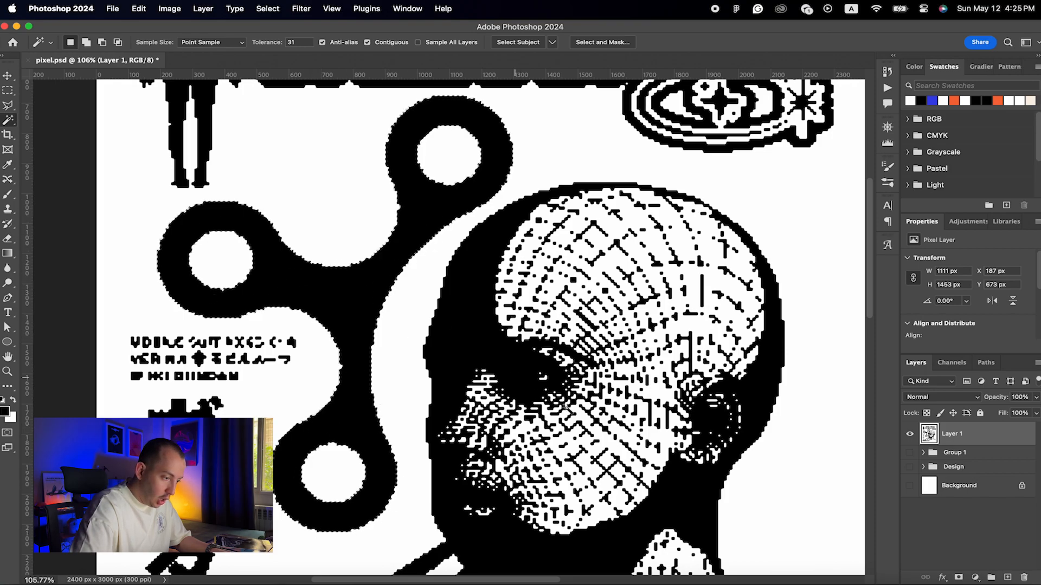
scroll(766, 284, up, 5)
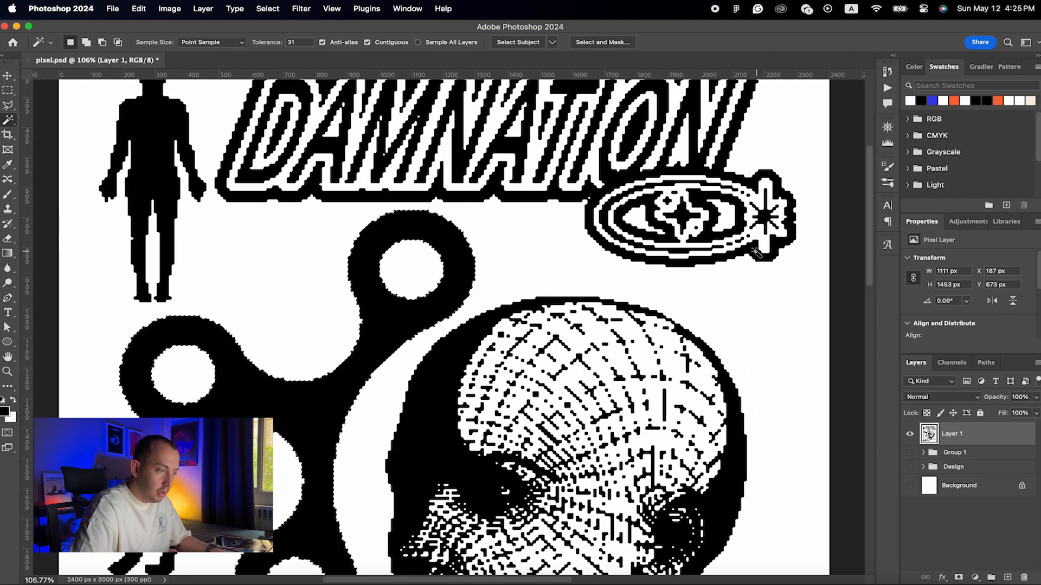
Step: Clear the current selection and select every black area of Layer 1 with the Magic Wand, with Contiguous turned off
scroll(705, 125, up, 1)
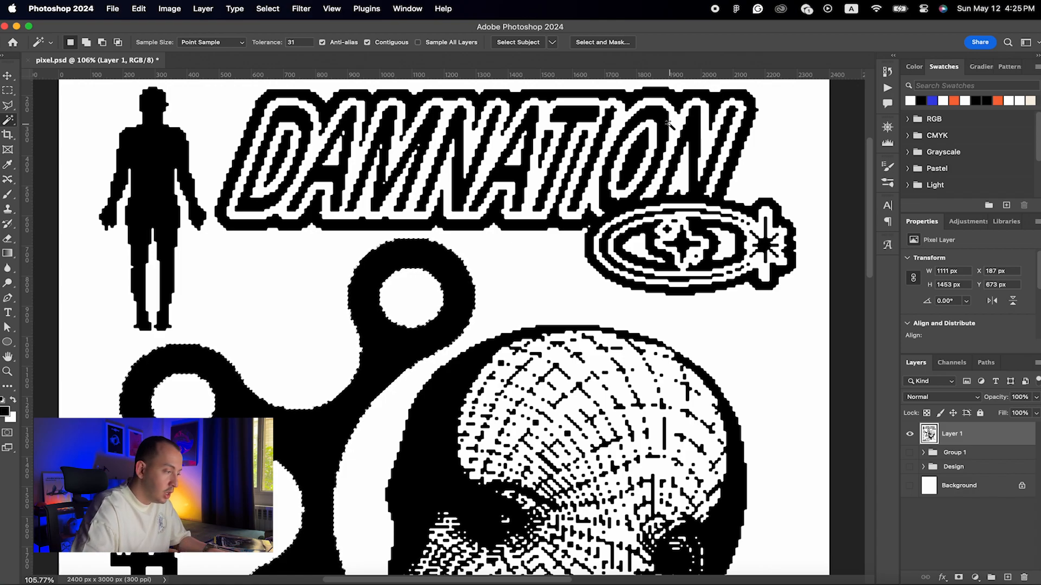
key(super+d)
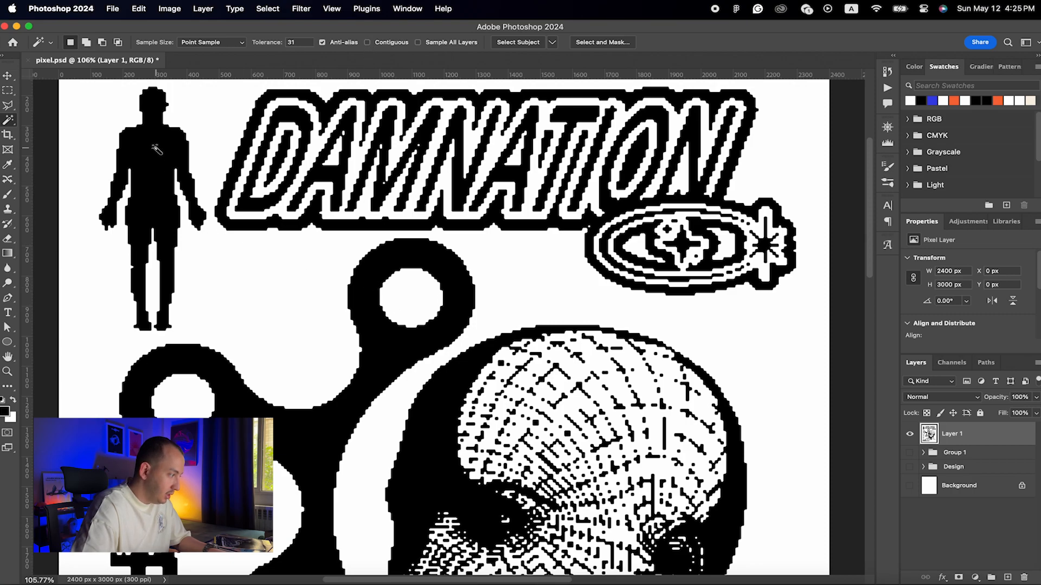
click(157, 149)
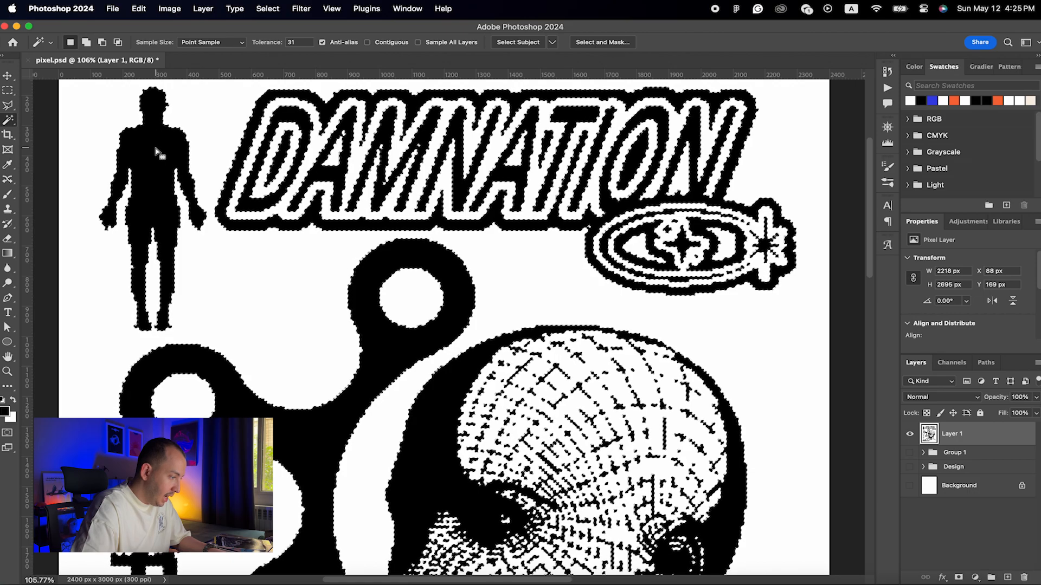
Step: Examine the selection edges around the head, the three-armed shape, the rays and the small text on the poster
scroll(285, 389, down, 3)
scroll(286, 389, right, 1)
scroll(286, 389, down, 1)
scroll(286, 389, right, 1)
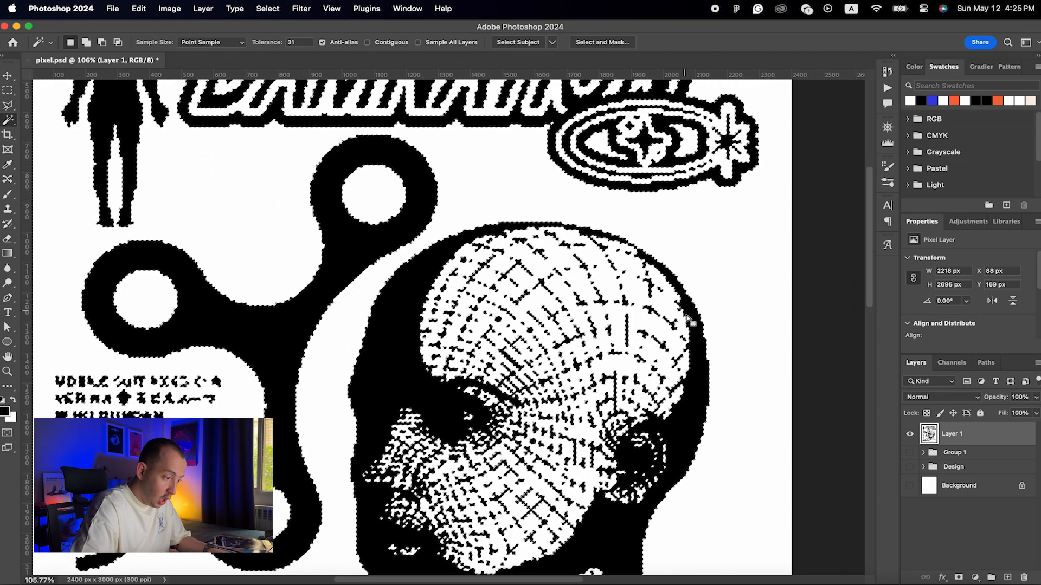
scroll(468, 367, down, 2)
scroll(467, 367, down, 6)
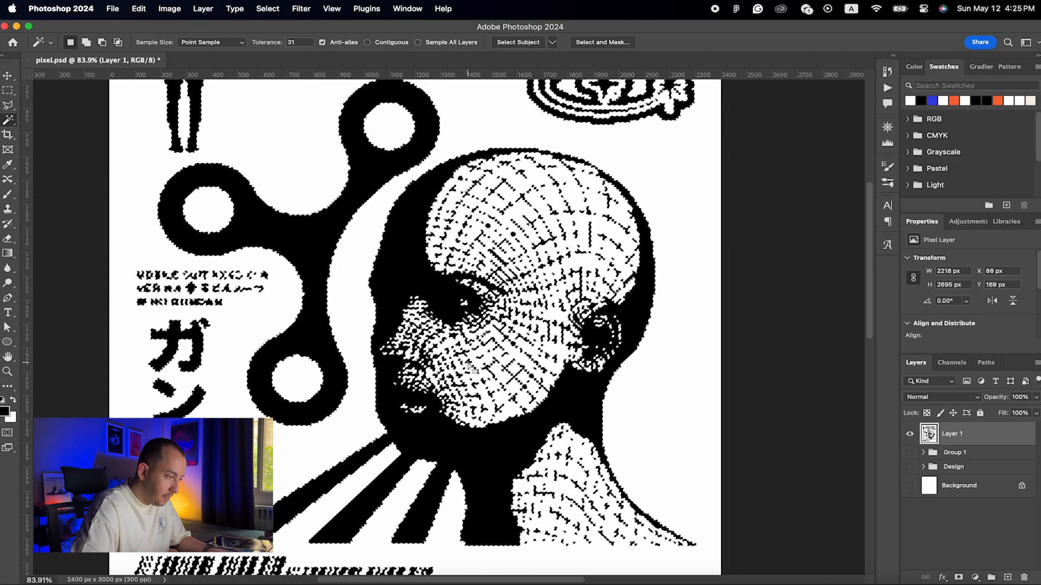
scroll(470, 367, up, 4)
scroll(465, 365, down, 5)
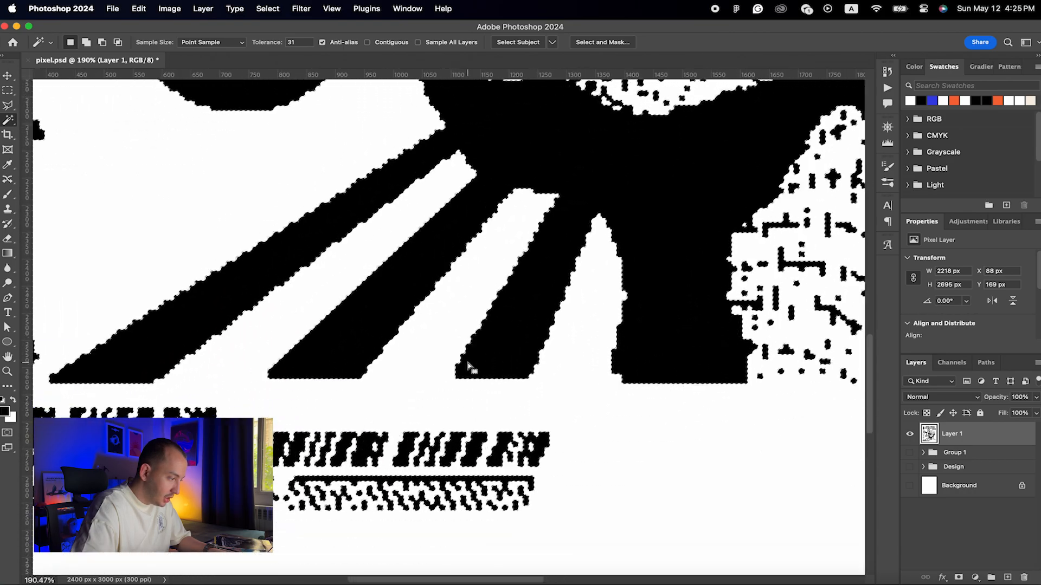
scroll(457, 394, up, 2)
scroll(457, 395, down, 3)
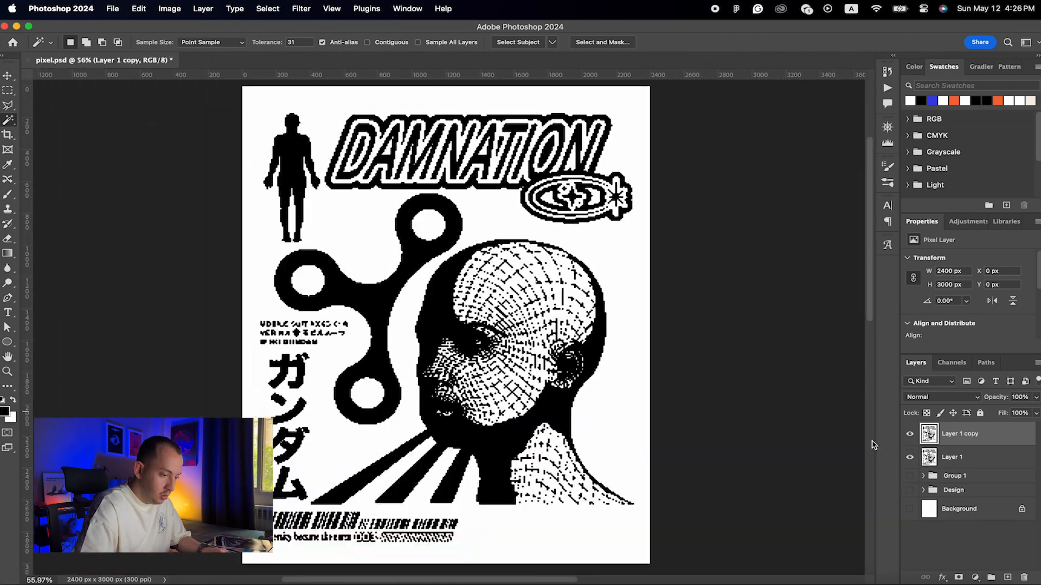
Step: Duplicate Layer 1 and name the copy Final Design
key(super+z)
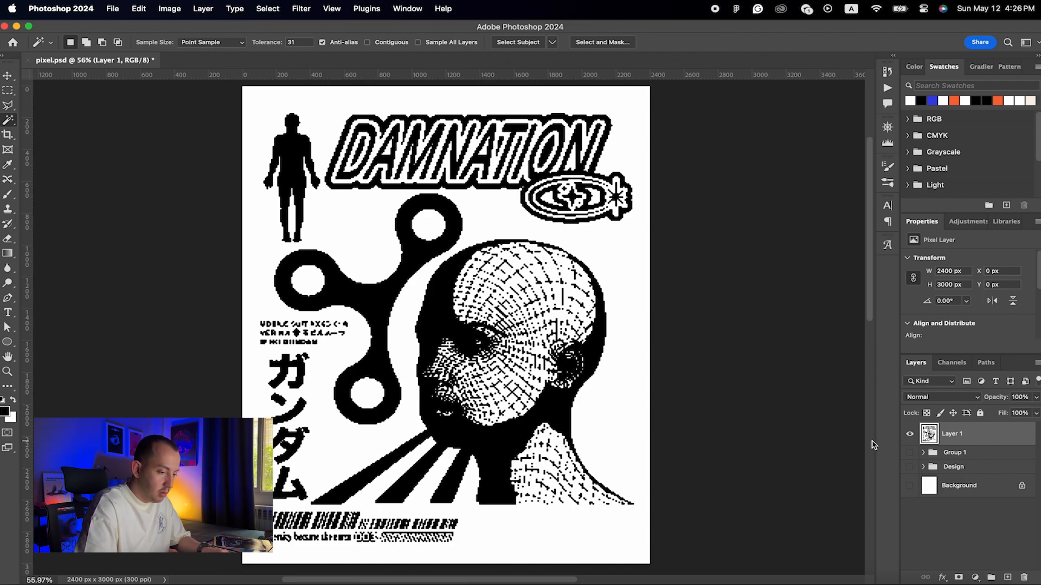
key(super+j)
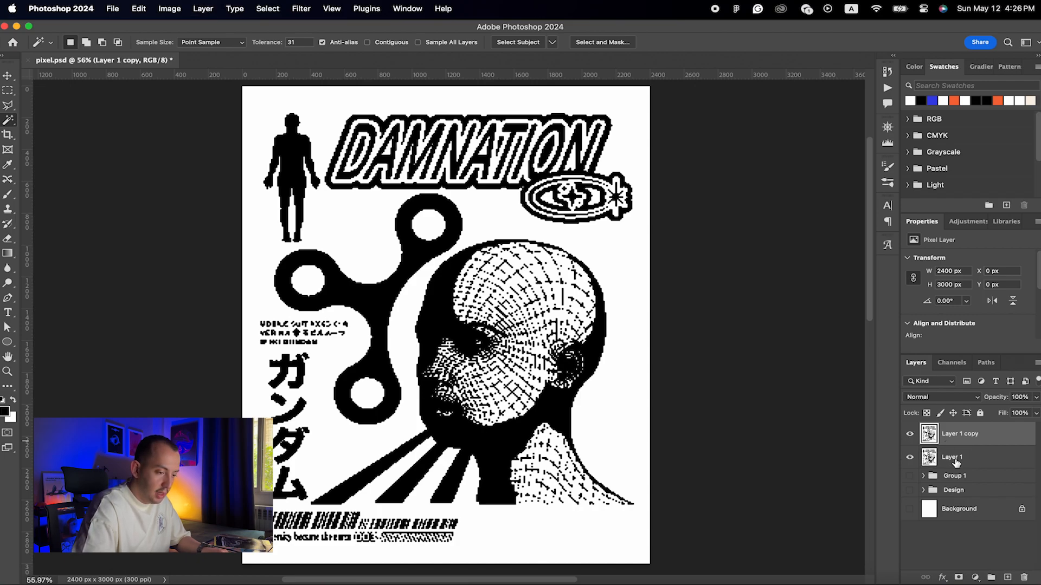
double_click(959, 434)
text(P)
text(inal Design)
key(Return)
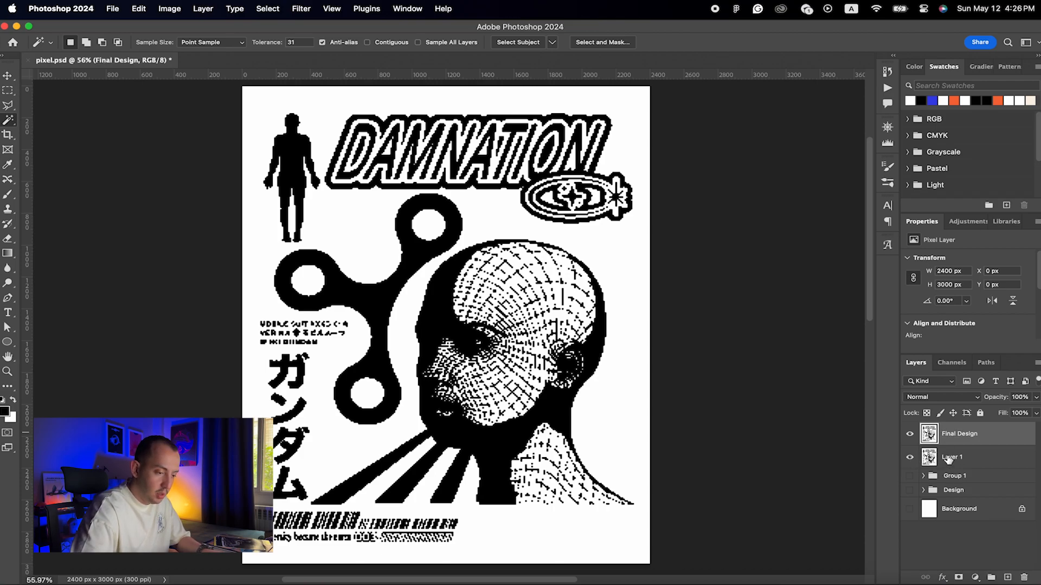
Step: Rename Layer 1 as Sample and hide it
double_click(947, 458)
text(Sample)
key(Return)
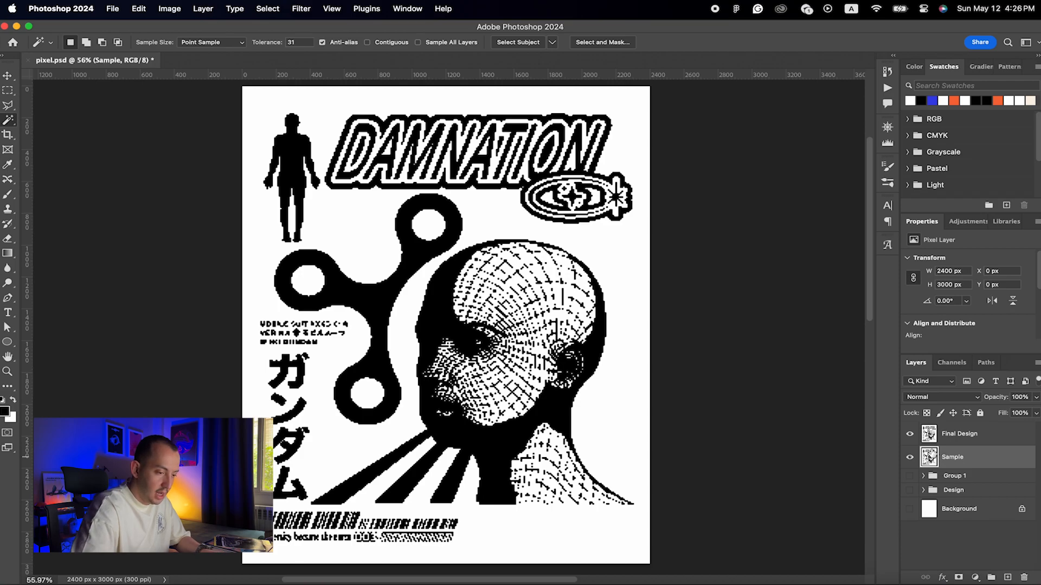
click(910, 457)
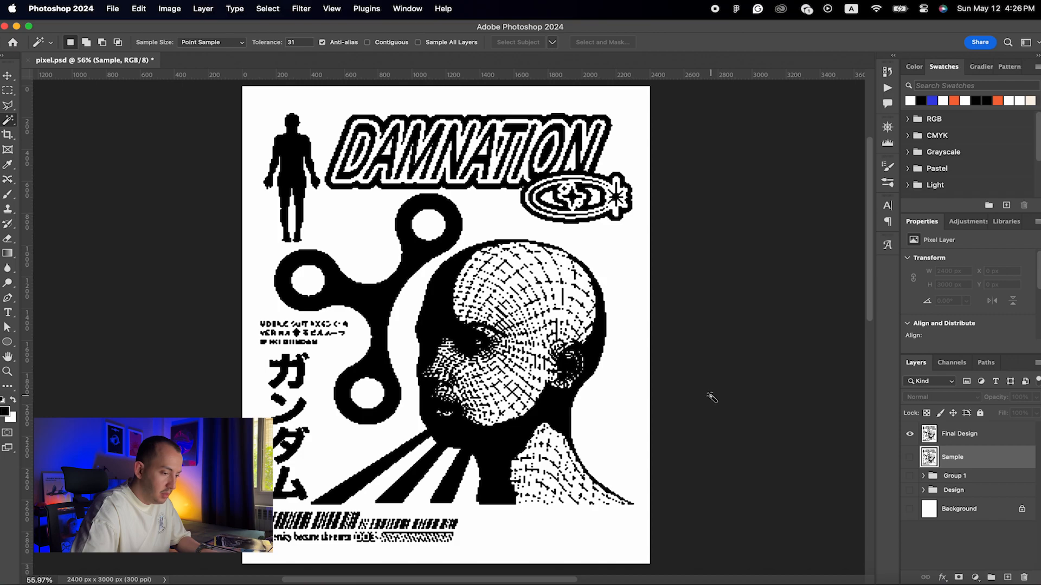
Step: Delete all white areas from the Final Design layer using the Magic Wand, clear the selection and inspect the remaining black artwork
click(987, 436)
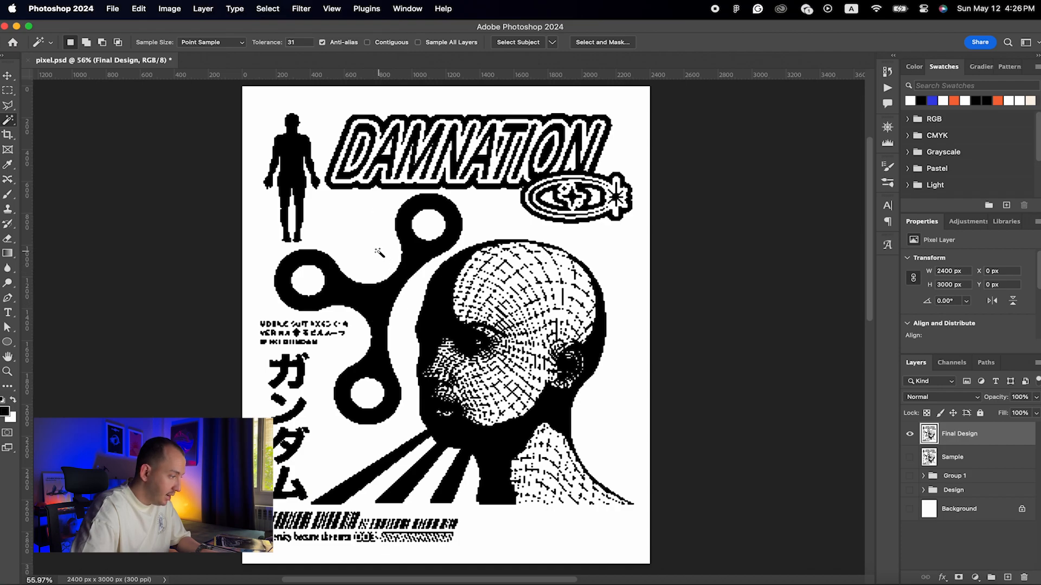
click(376, 251)
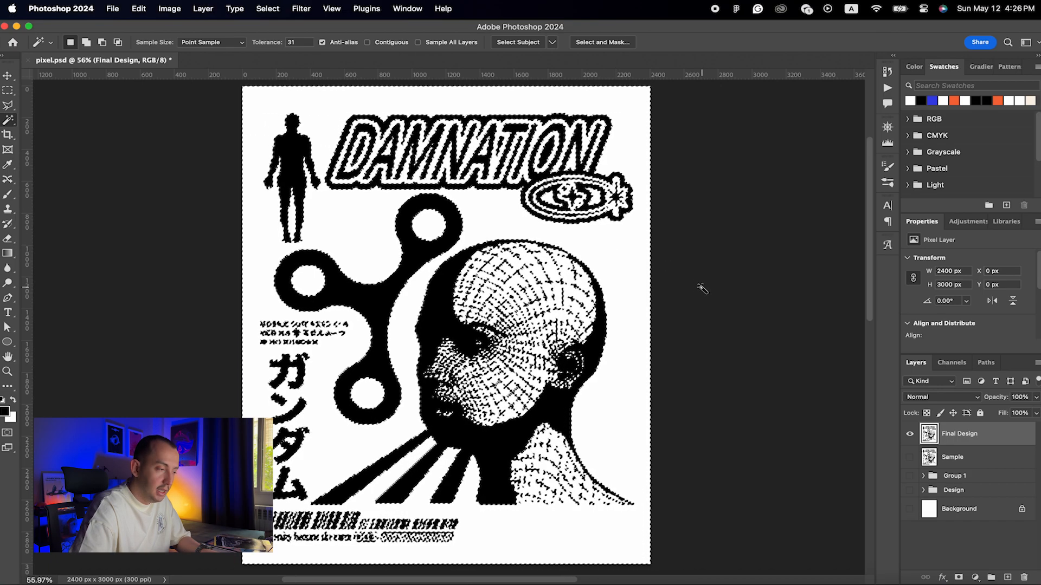
key(Delete)
key(super+d)
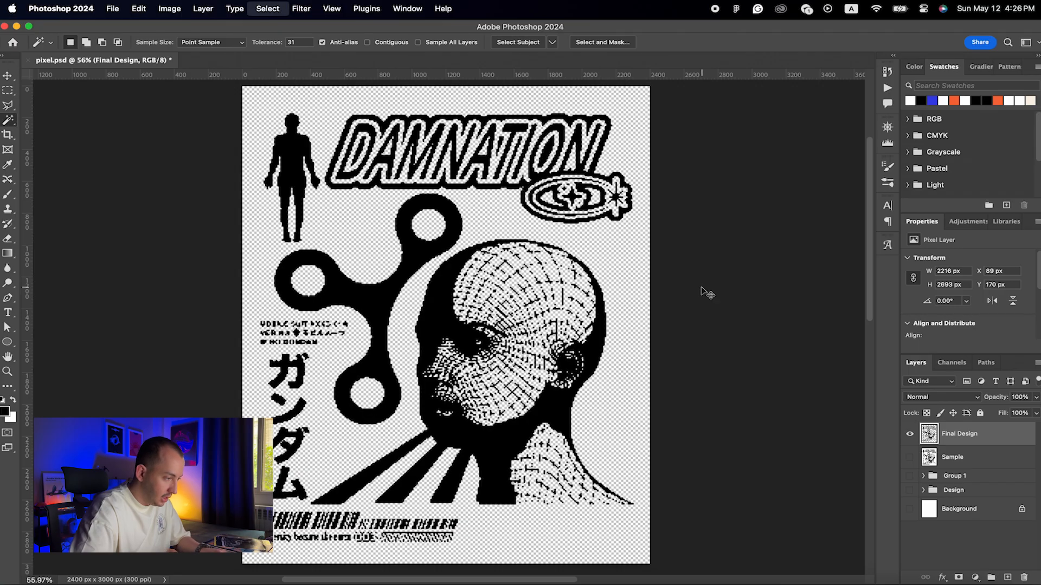
key(v)
scroll(350, 398, up, 10)
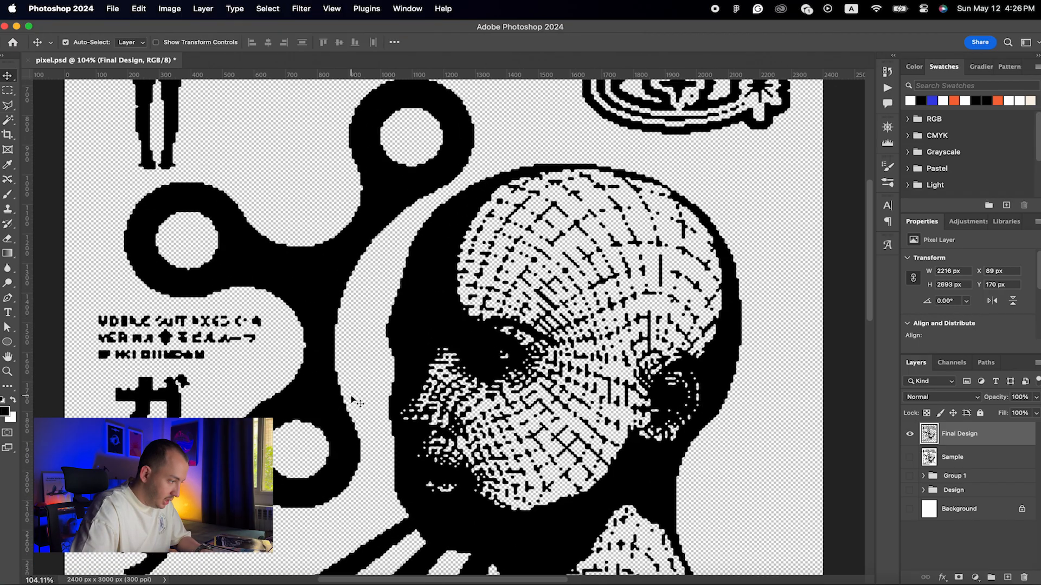
scroll(349, 400, down, 6)
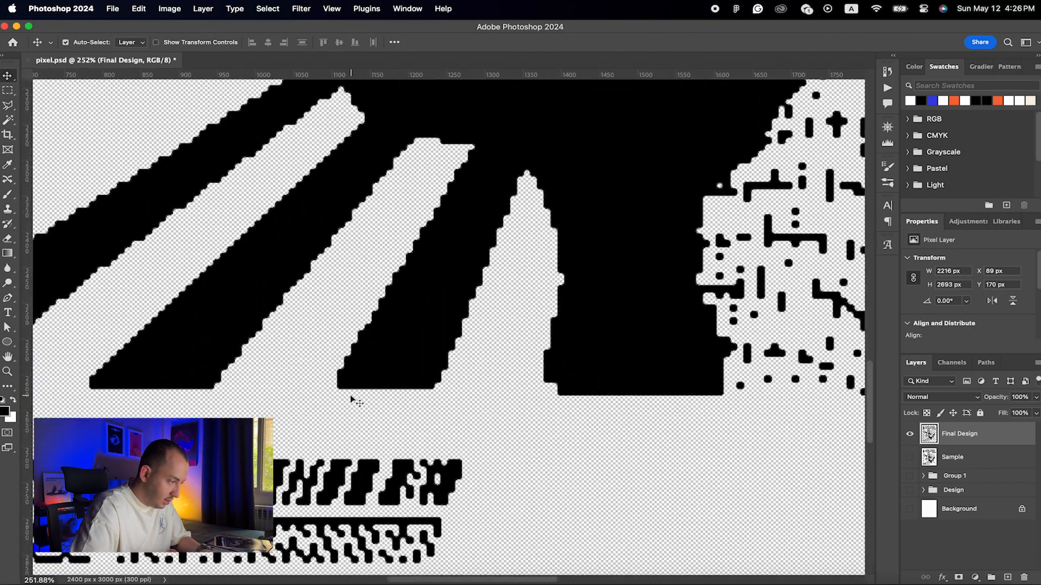
scroll(351, 399, down, 10)
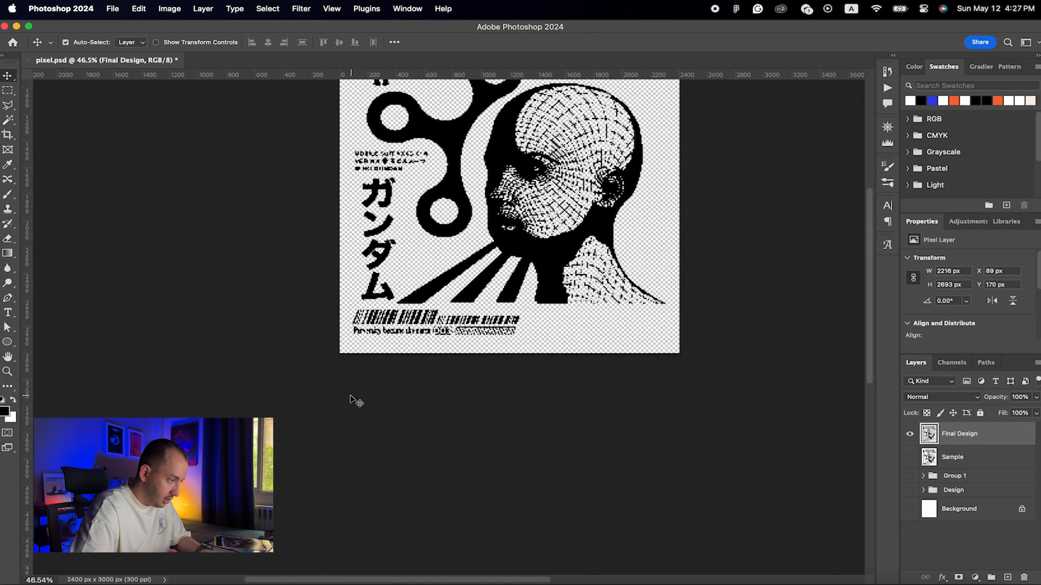
Step: Add a Solid Color fill layer in blue 3840e6 between the Final Design and Sample layers
click(978, 458)
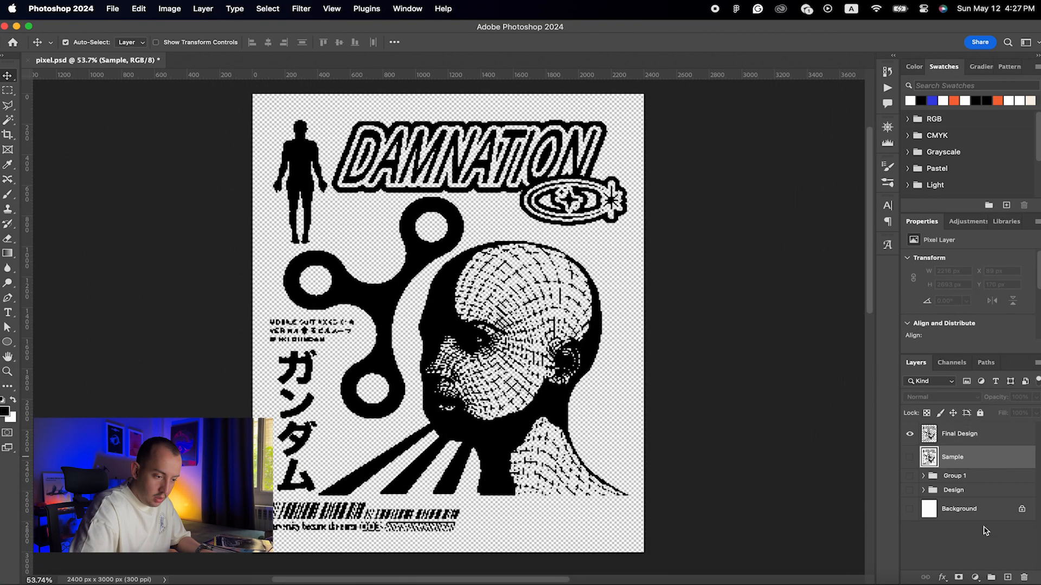
click(975, 578)
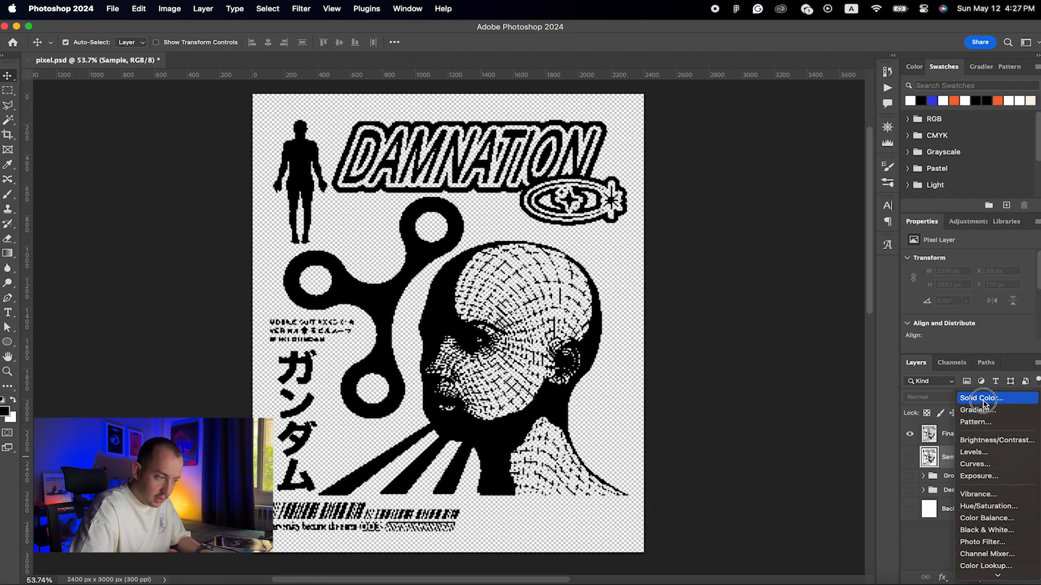
click(981, 399)
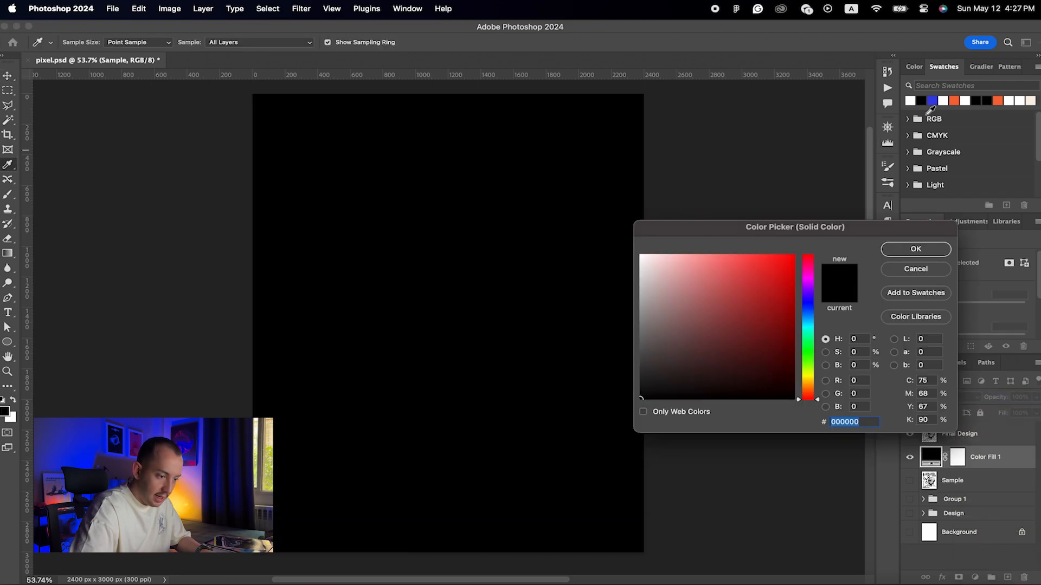
click(932, 101)
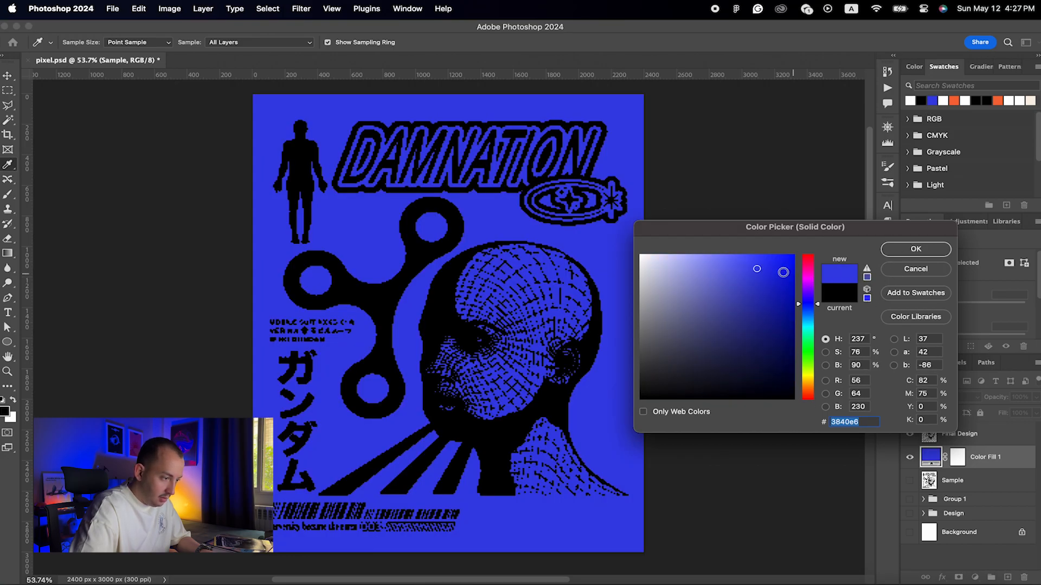
click(903, 251)
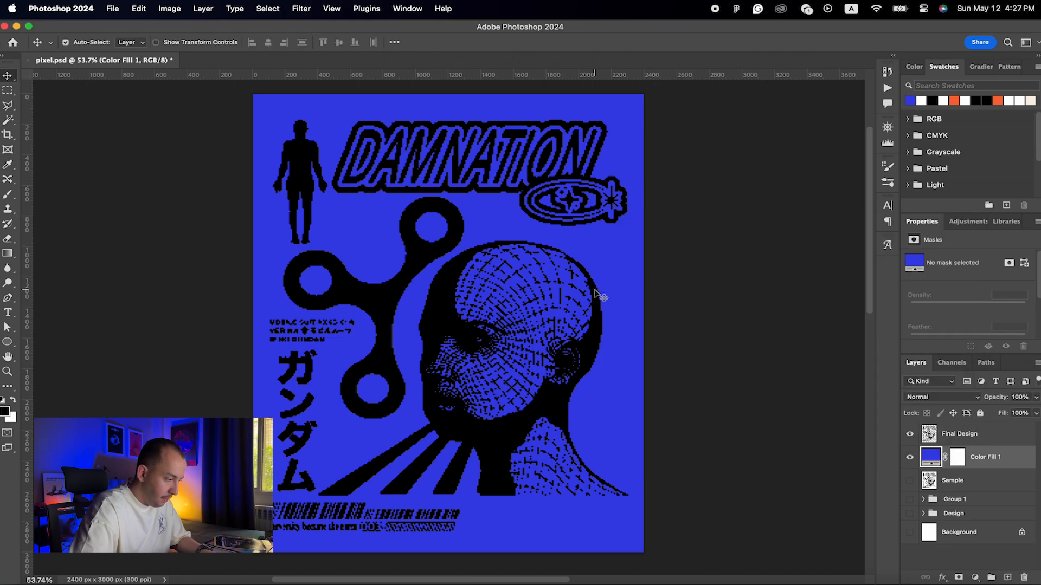
Step: Show the Sample layer, compare it on top of Final Design, and return it below the blue fill layer
scroll(465, 347, left, 2)
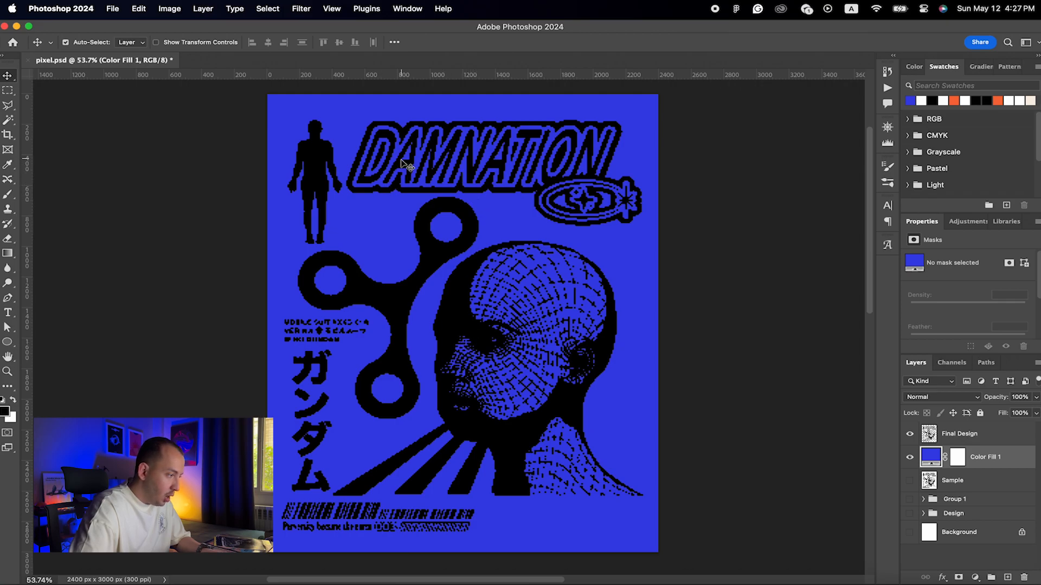
click(909, 480)
drag(979, 481, 977, 429)
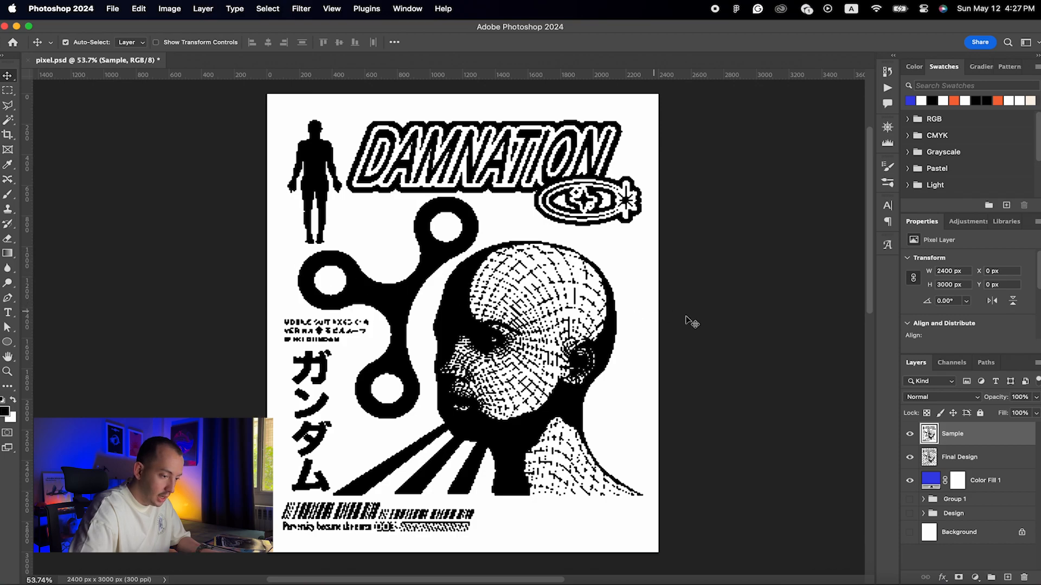
drag(982, 434, 977, 482)
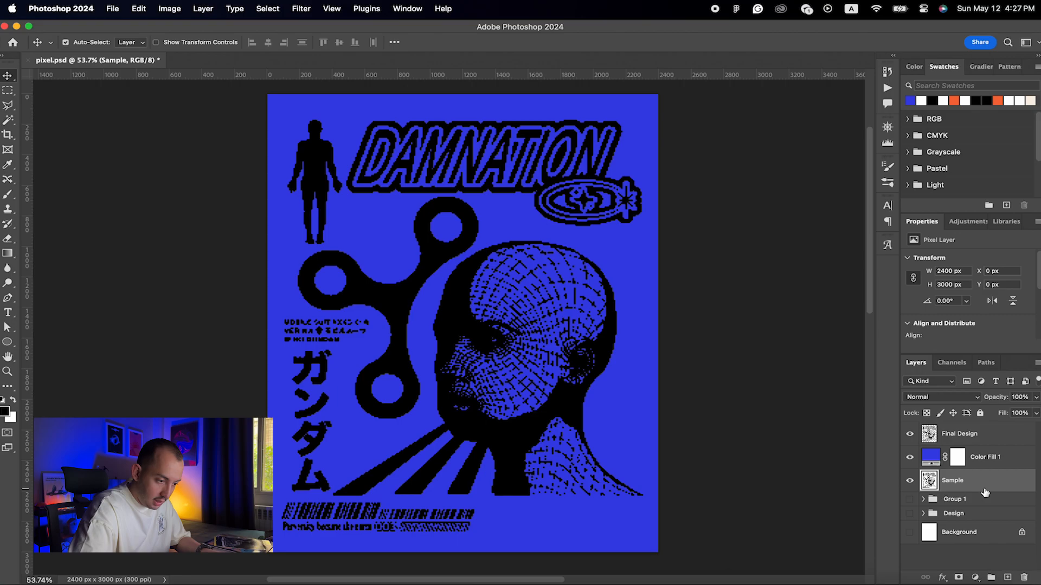
Step: Duplicate the Sample layer, move the copy above the blue fill layer and hide Final Design
key(super+j)
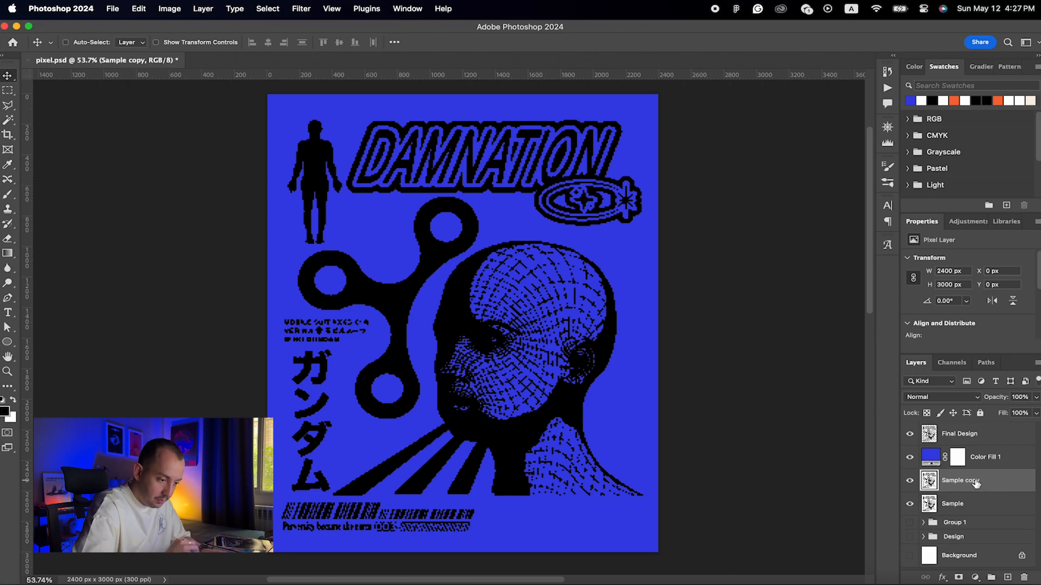
drag(993, 485, 992, 452)
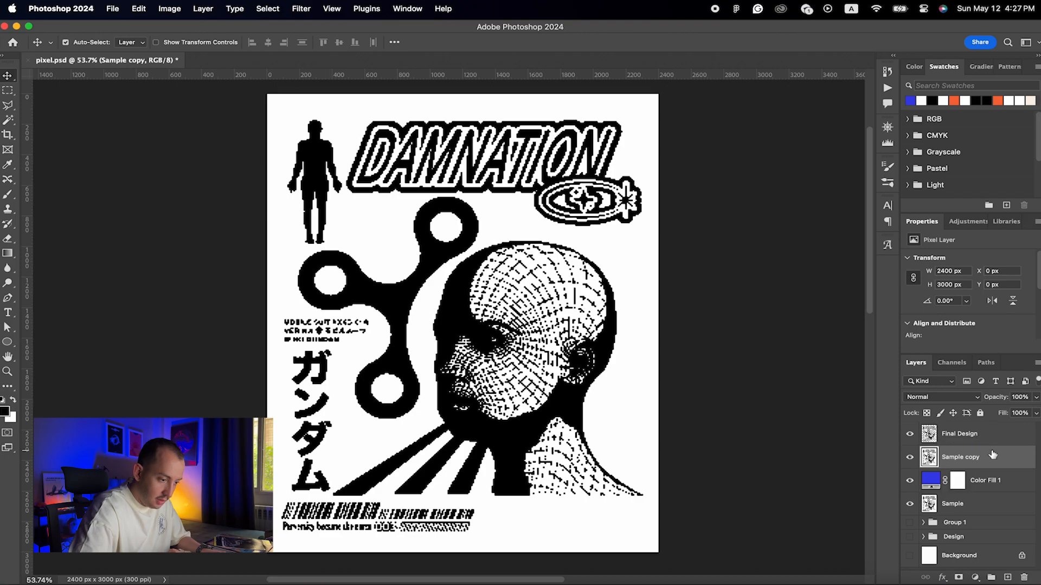
click(910, 435)
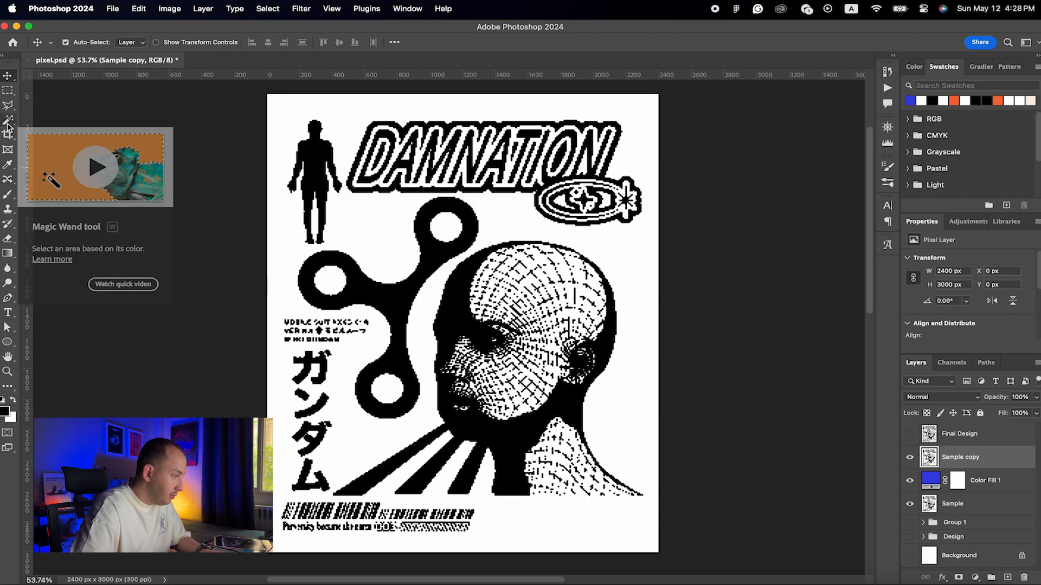
Step: Select all white areas of the Sample copy layer with the Magic Wand, keeping Contiguous off
scroll(297, 415, down, 2)
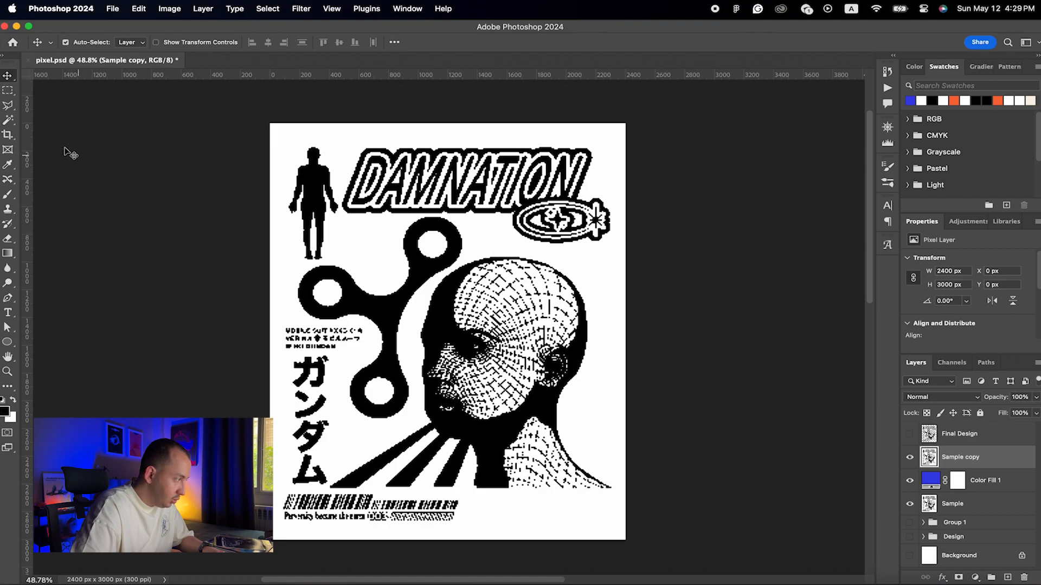
click(8, 122)
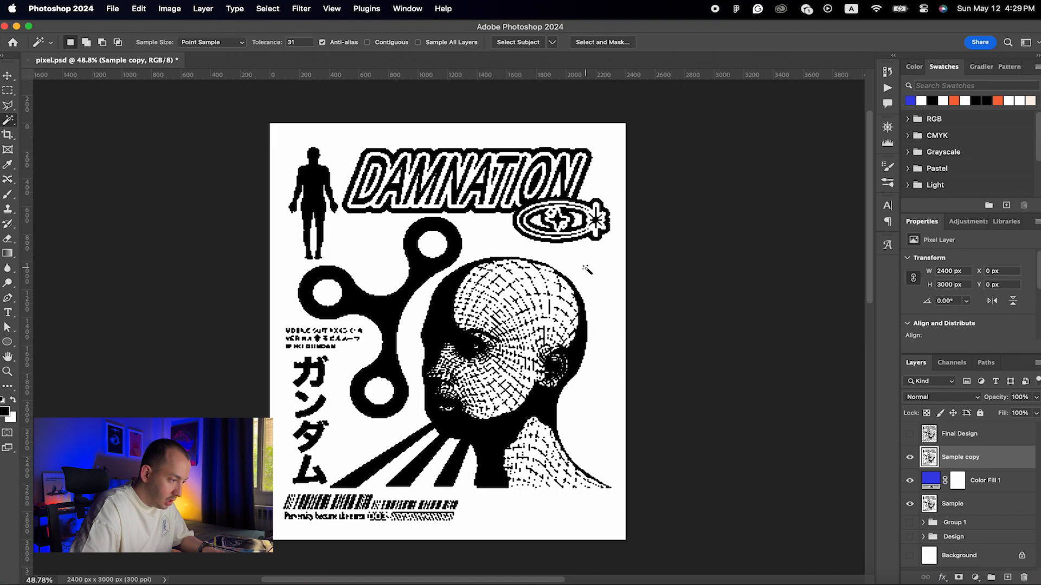
click(522, 261)
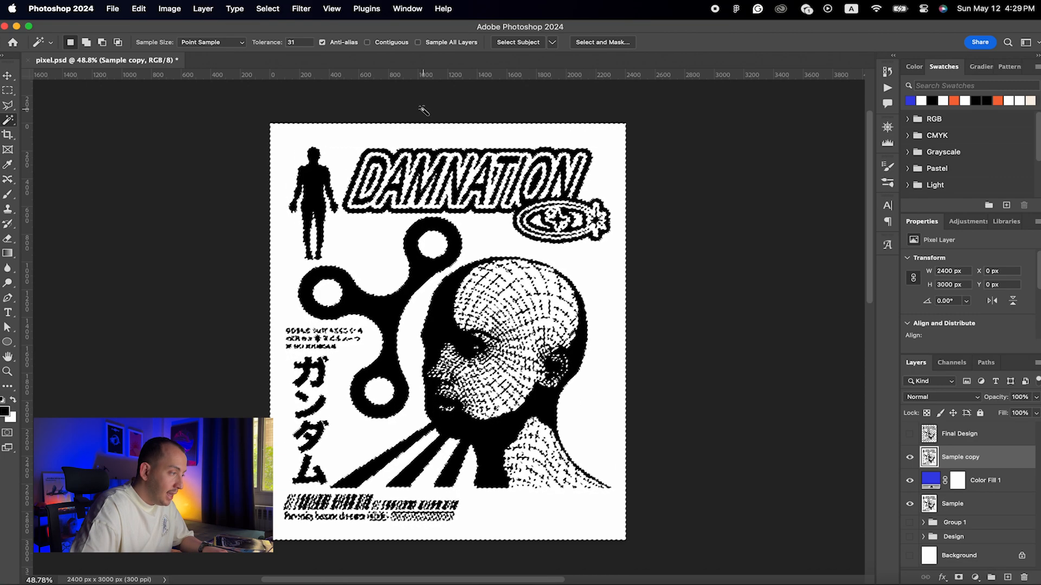
Step: Turn on Contiguous and subtract the white background surrounding the artwork from the Magic Wand selection
scroll(423, 110, down, 1)
scroll(424, 111, up, 4)
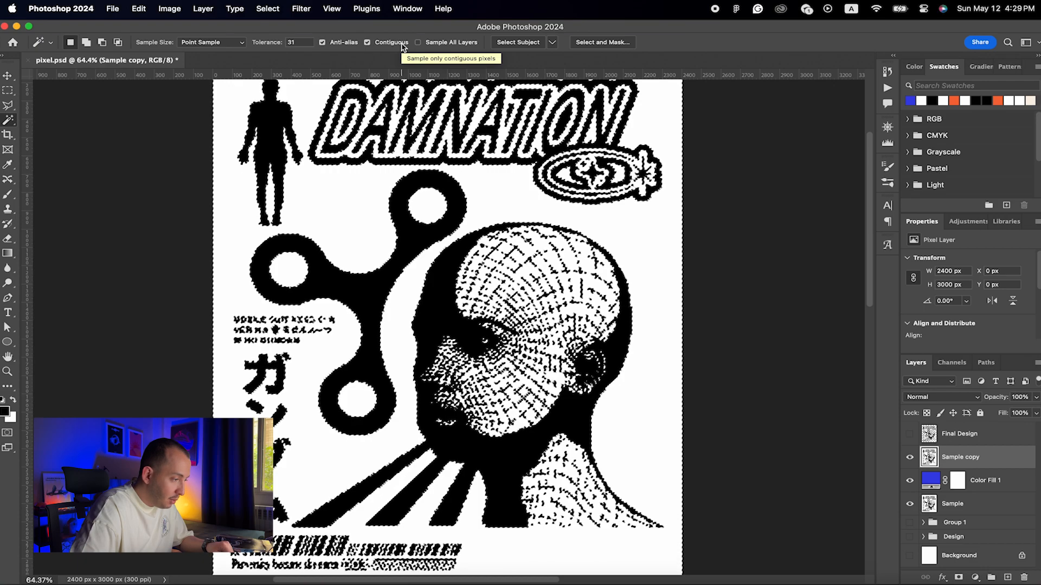
key(alt)
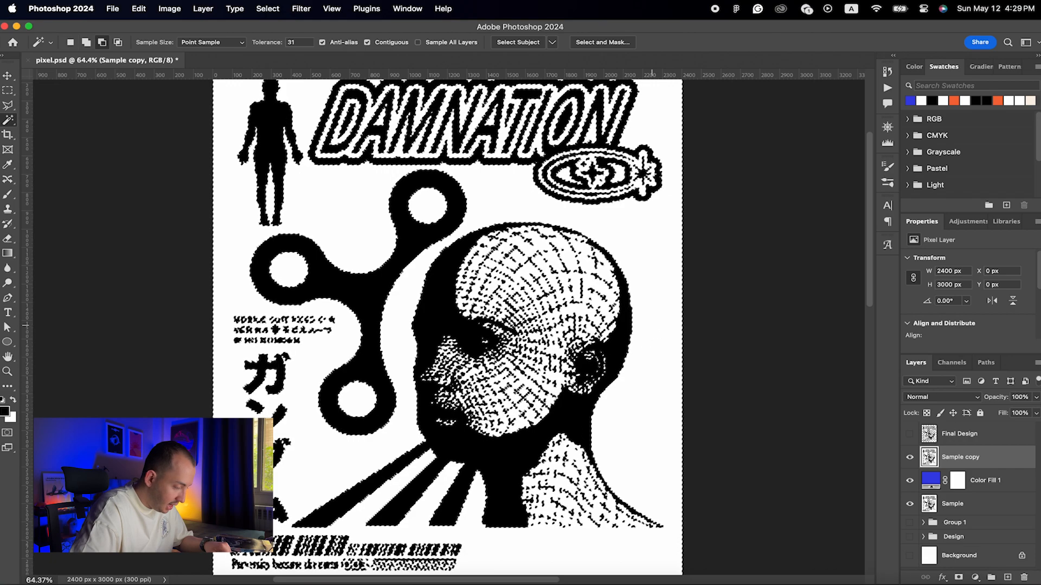
alt+click(652, 326)
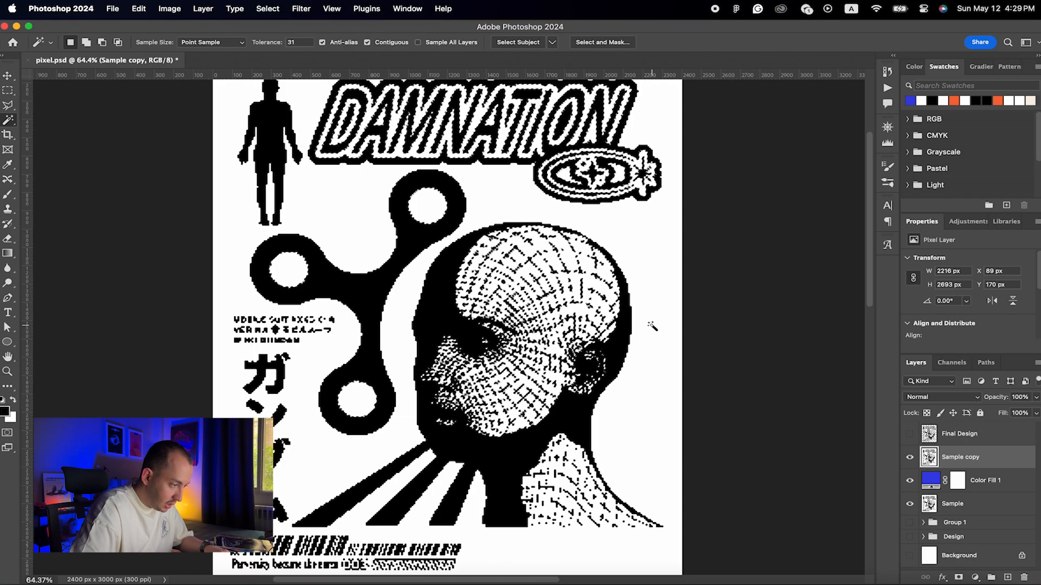
Step: Examine the Sample copy artwork up close, checking the black outlines that enclose its white areas
key(super+plus)
scroll(652, 327, up, 1)
scroll(652, 326, right, 2)
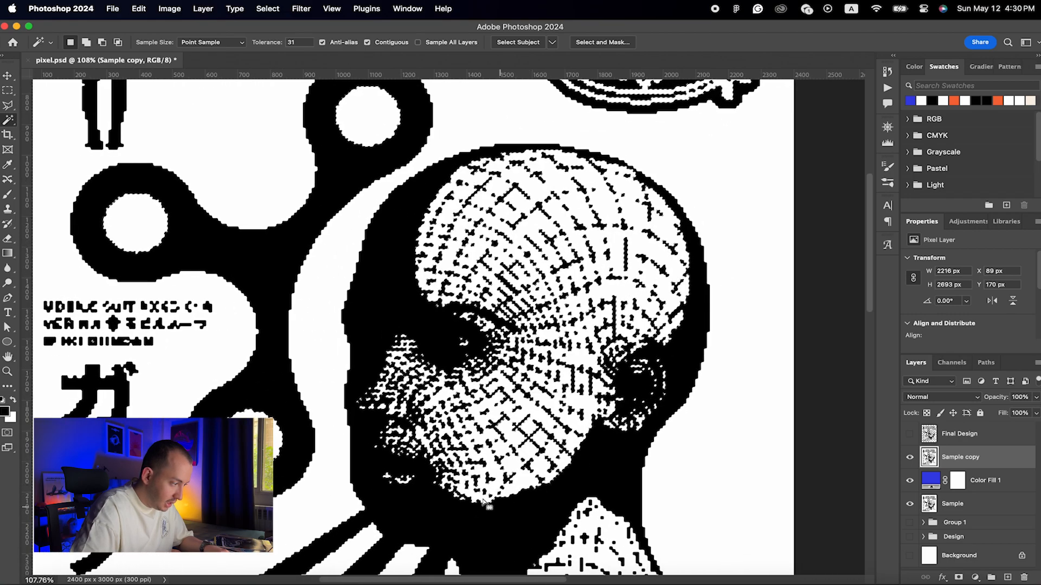
scroll(661, 428, up, 3)
scroll(661, 429, left, 3)
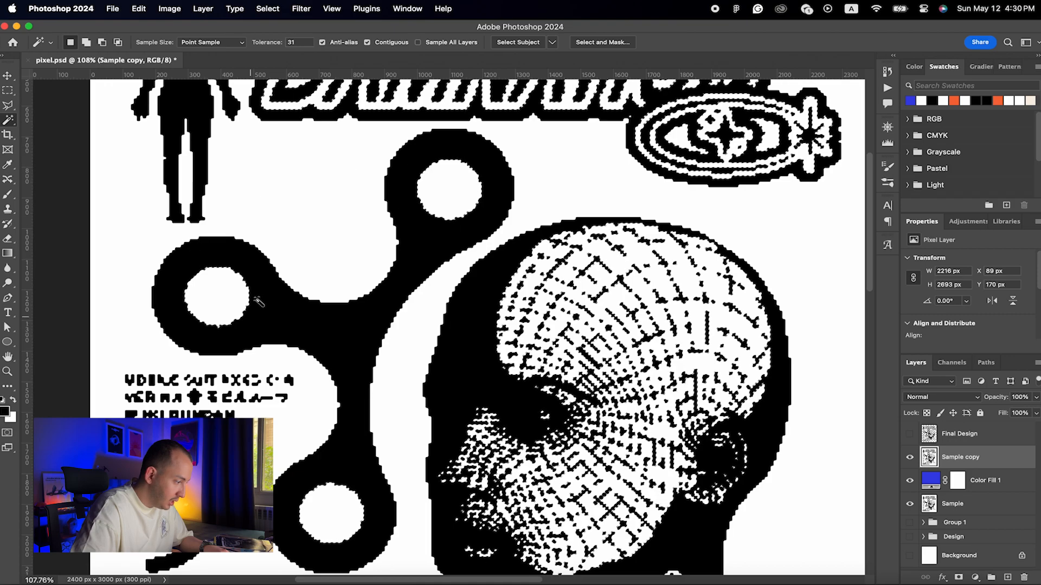
scroll(347, 497, up, 3)
scroll(346, 498, right, 1)
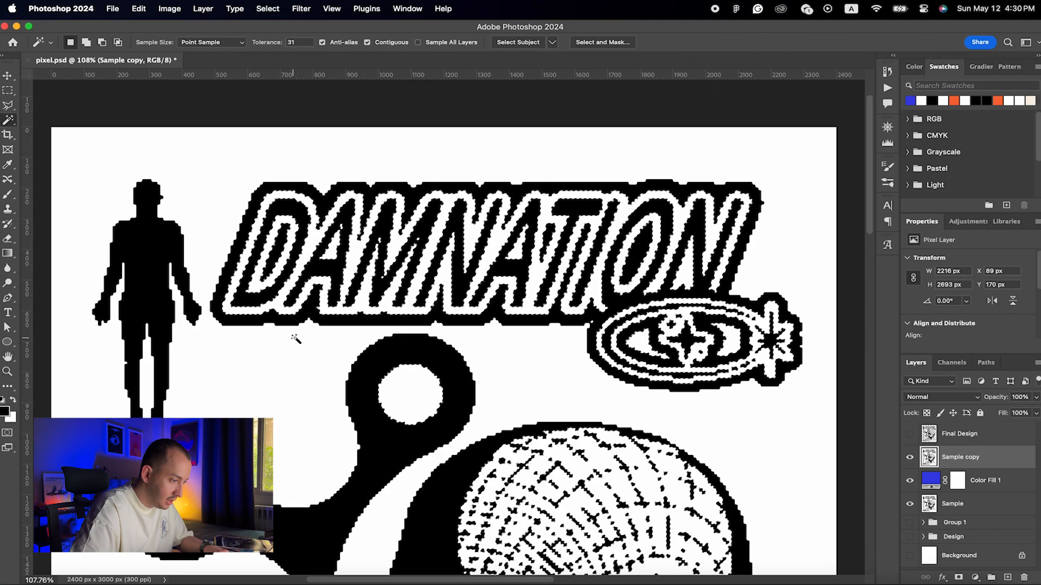
scroll(661, 413, down, 5)
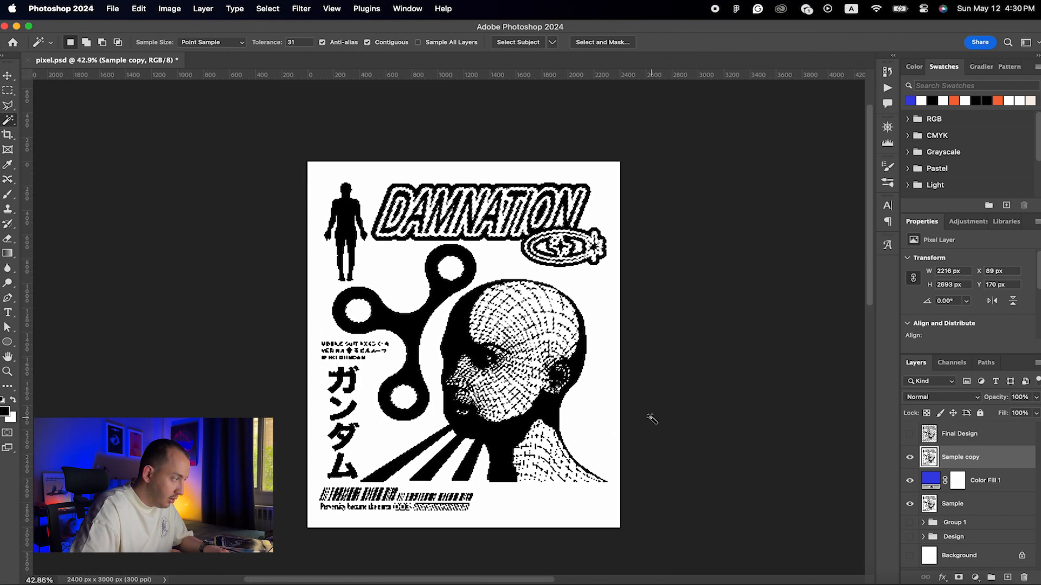
scroll(652, 419, up, 3)
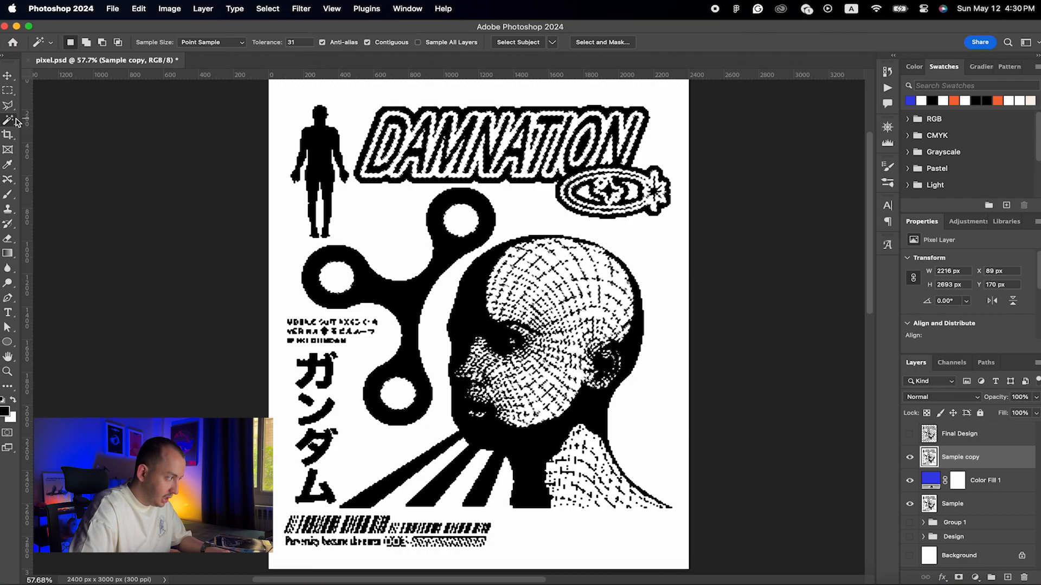
Step: Remove the outer white background and black areas from the Sample copy layer, keeping only the enclosed white areas, and clear the selection
right_click(572, 274)
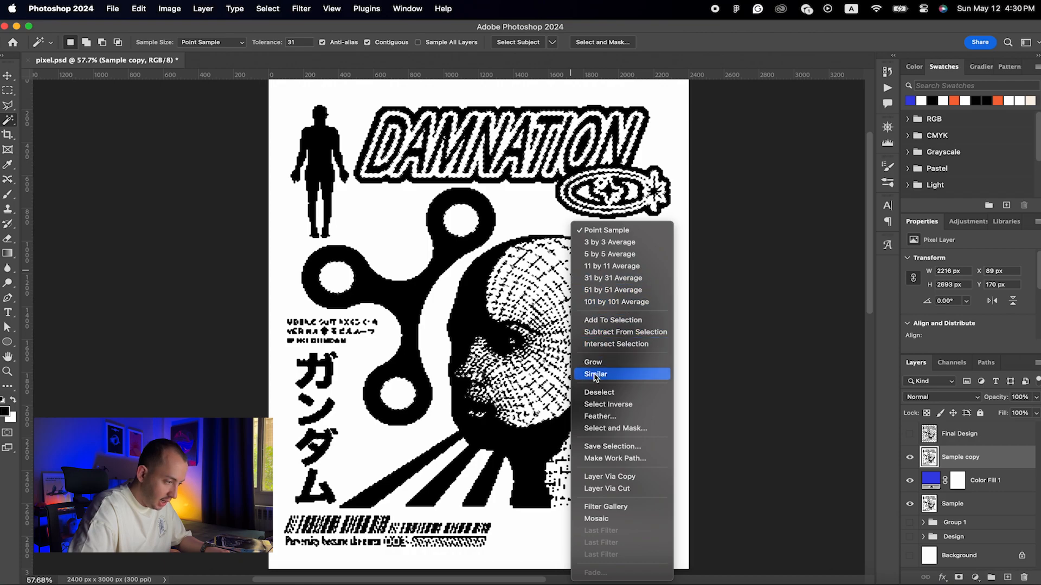
click(630, 407)
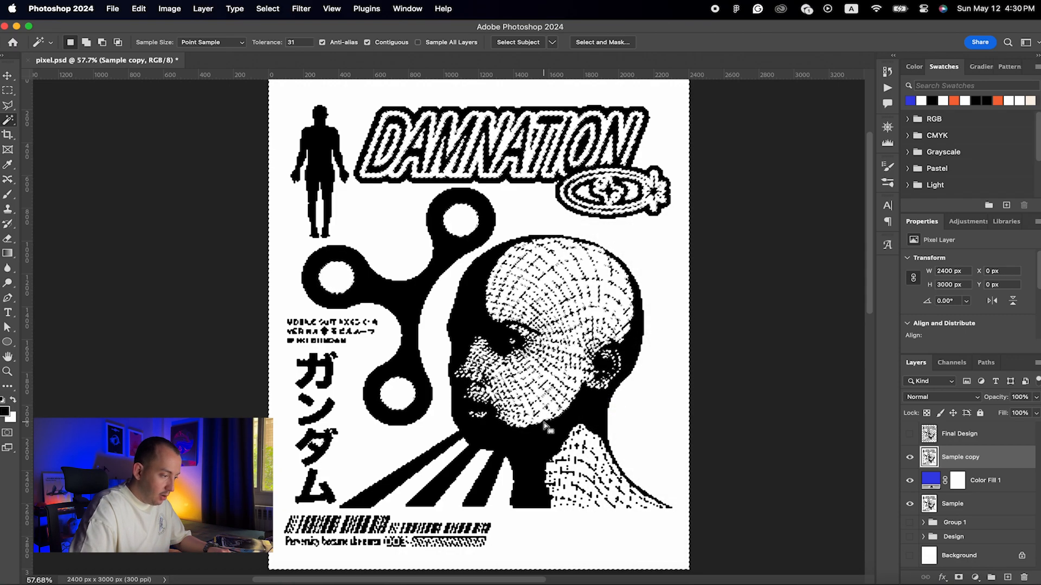
scroll(545, 425, up, 5)
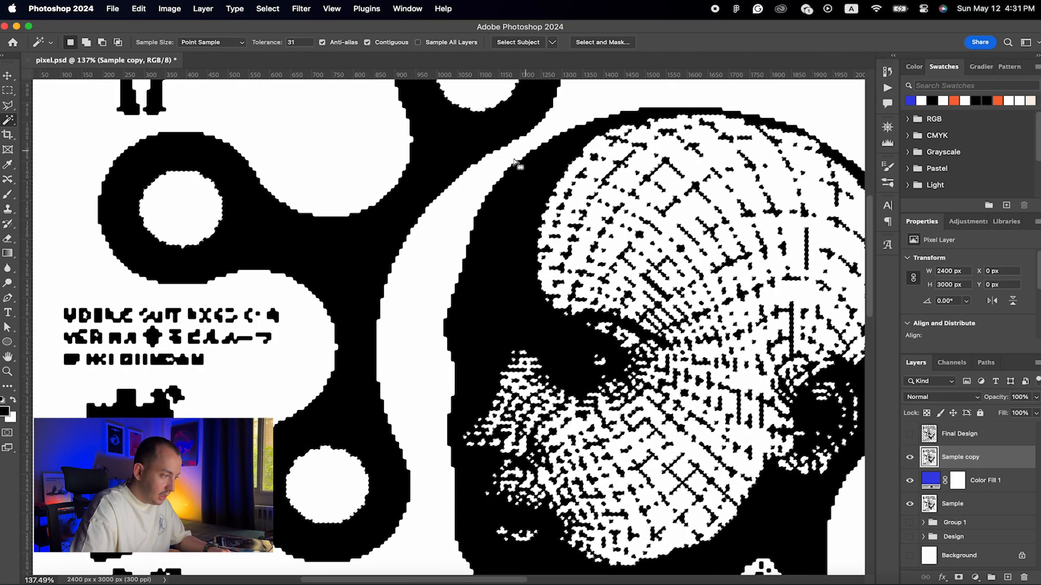
scroll(457, 386, down, 6)
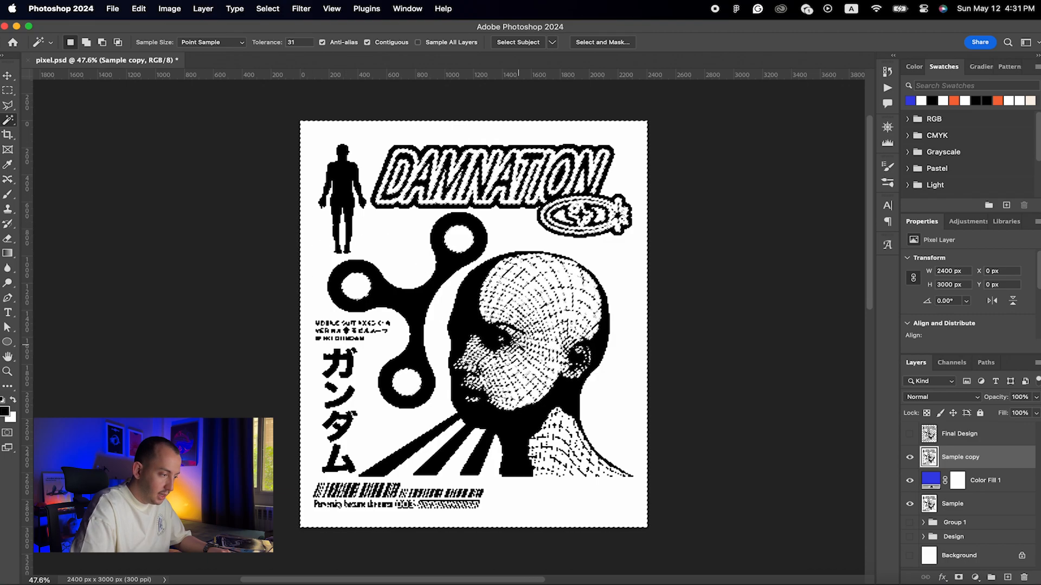
key(Delete)
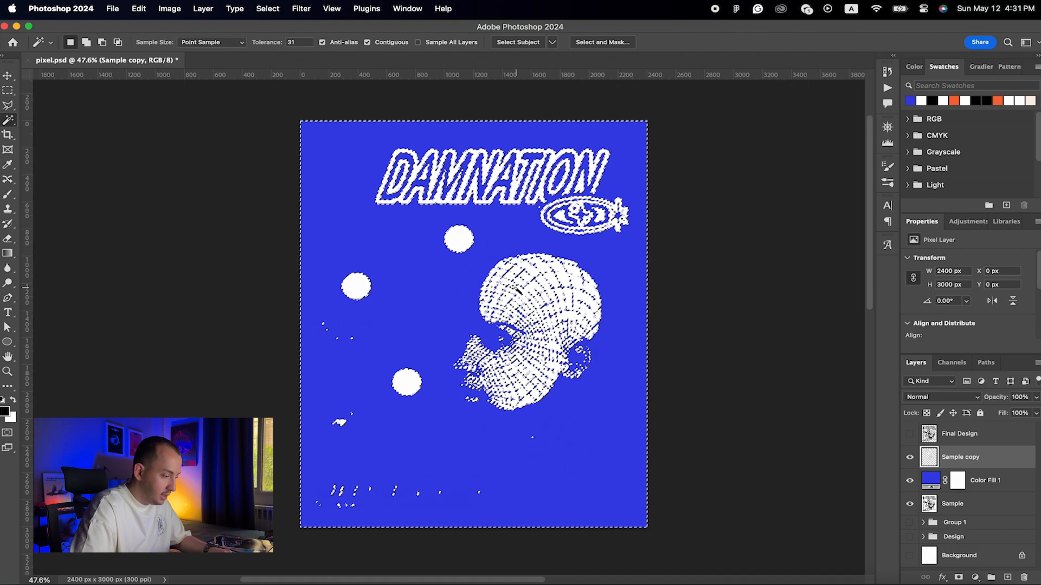
key(super+d)
Step: Show the Final Design layer over the white areas and ready the Eraser with a brush size of 150
key(v)
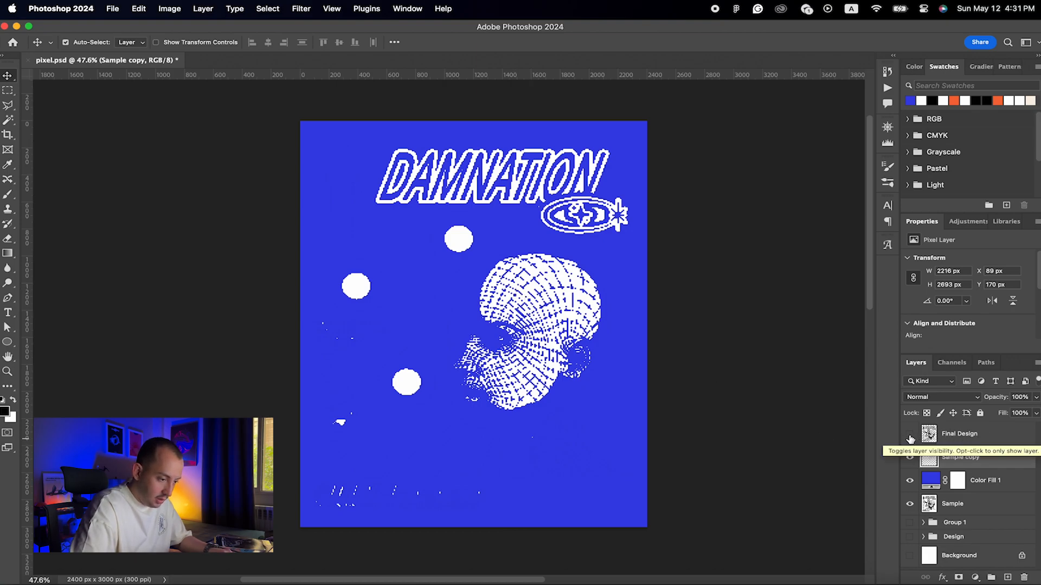
click(910, 434)
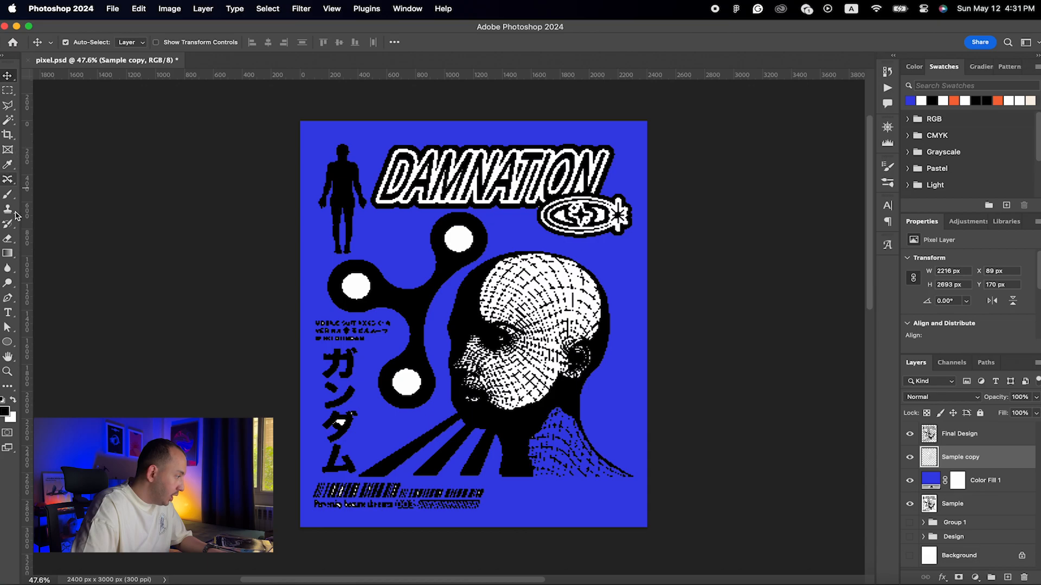
click(9, 238)
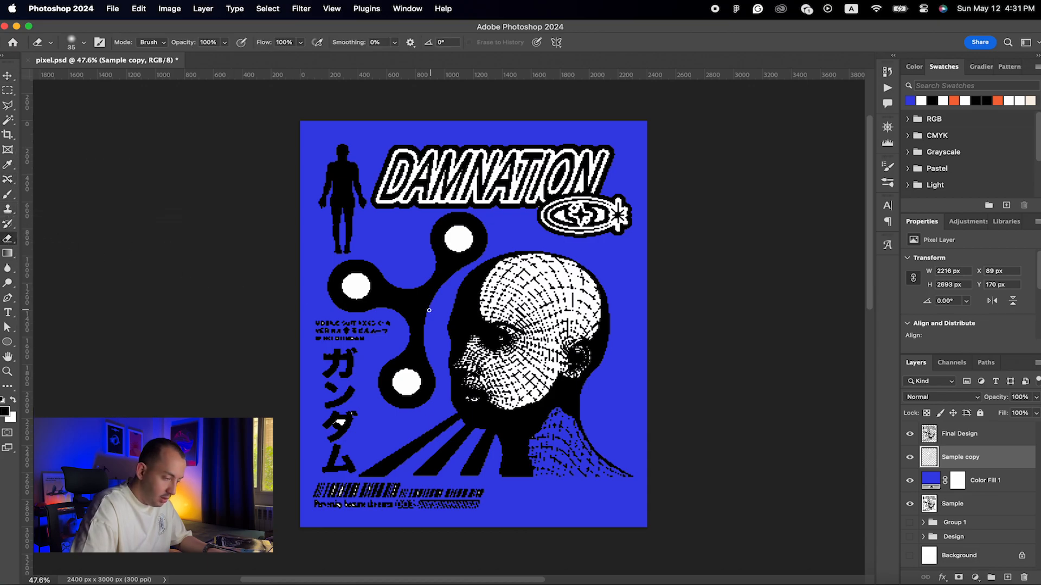
key(bracketright)
key(bracketright)
key(bracketright)
key(bracketright)
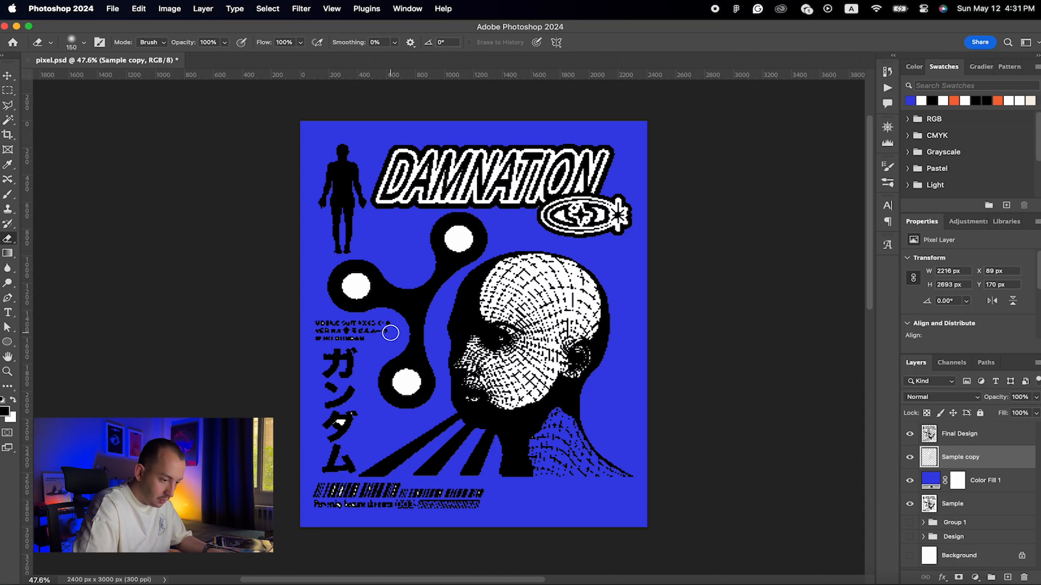
Step: Rename the Sample copy layer as White Areas
double_click(962, 458)
text(Whi)
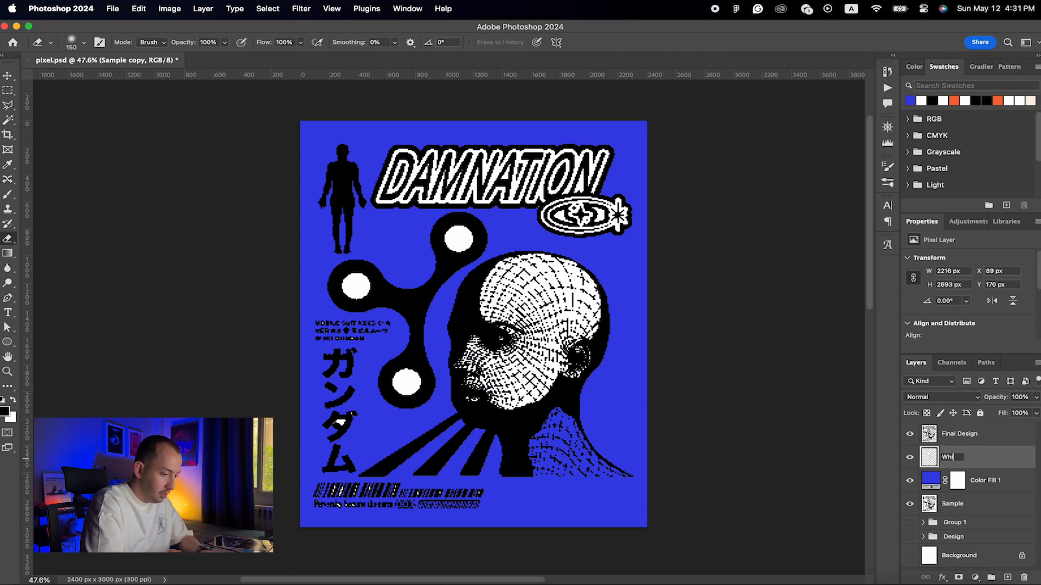
text(te Areas)
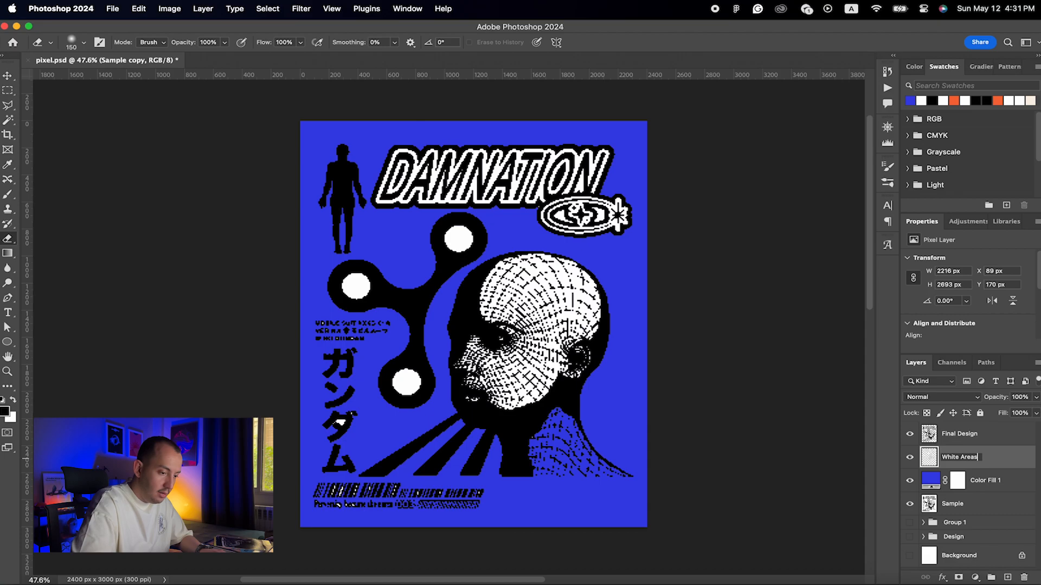
key(Return)
Step: Erase the stray white specks around the Japanese and small text and the white fill inside the eye emblem on White Areas
key(bracketright)
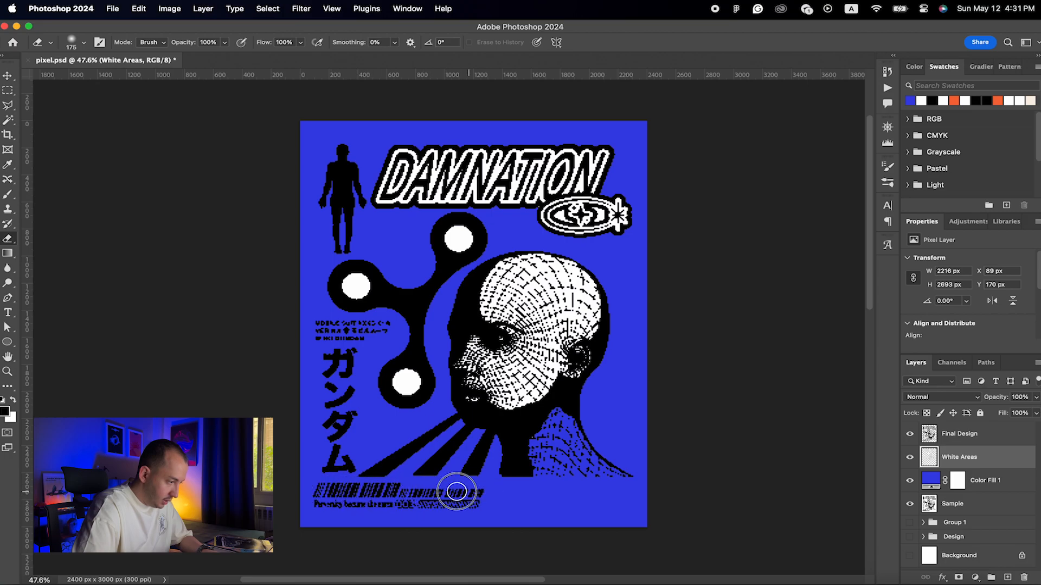
scroll(634, 197, up, 6)
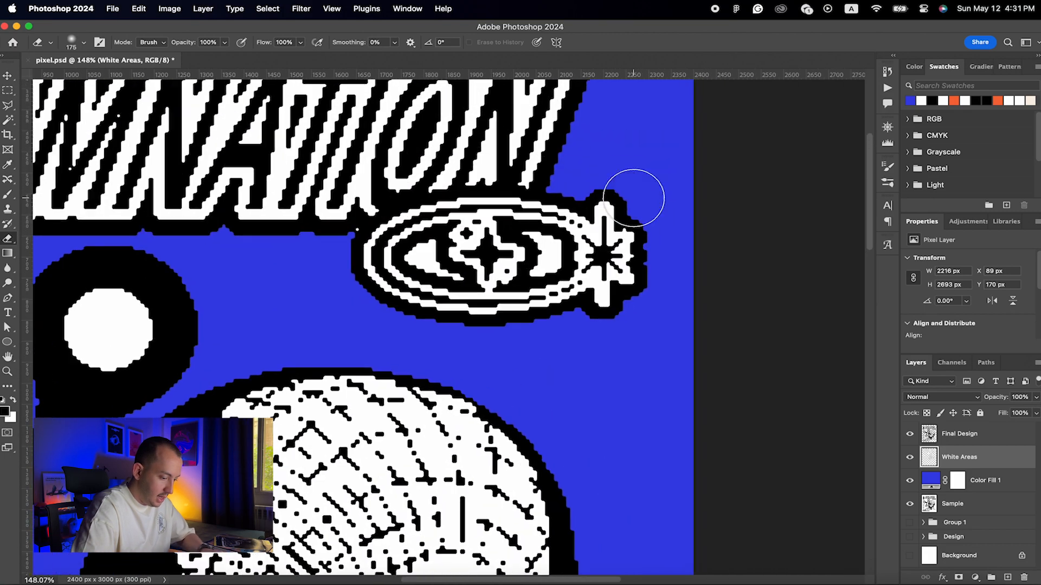
key(bracketleft)
key(bracketleft)
key(bracketleft)
key(bracketleft)
key(bracketleft)
key(bracketleft)
key(bracketleft)
key(bracketleft)
key(bracketleft)
key(bracketleft)
drag(543, 266, 532, 274)
mouse_move(542, 255)
mouse_down()
mouse_move(450, 276)
mouse_move(425, 267)
mouse_move(412, 249)
mouse_up()
key(super+0)
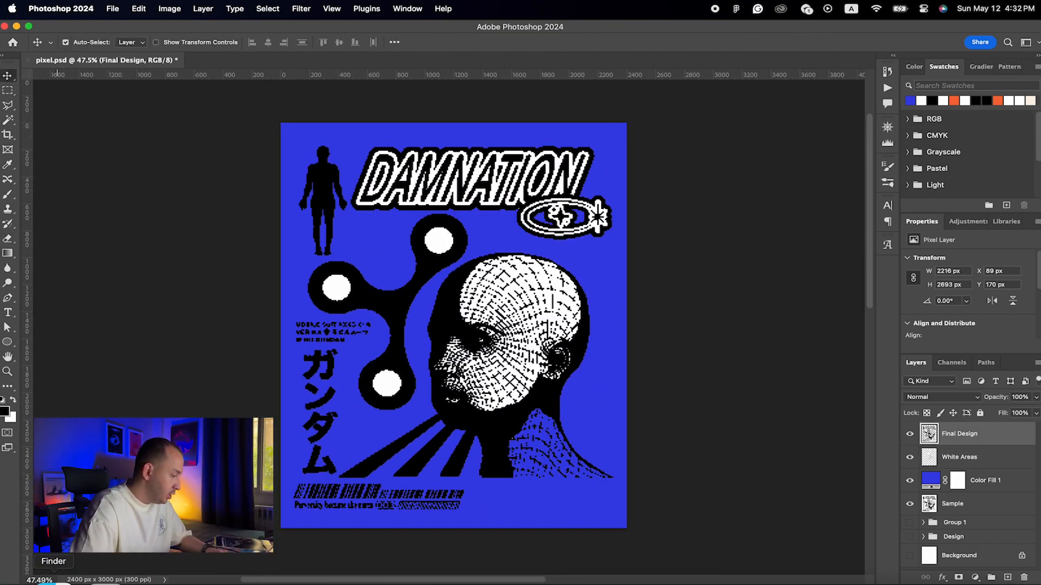
Step: Place texture_85.jpg from the Image Textures folder in Finder above the Final Design layer of the poster
click(53, 580)
scroll(511, 351, down, 10)
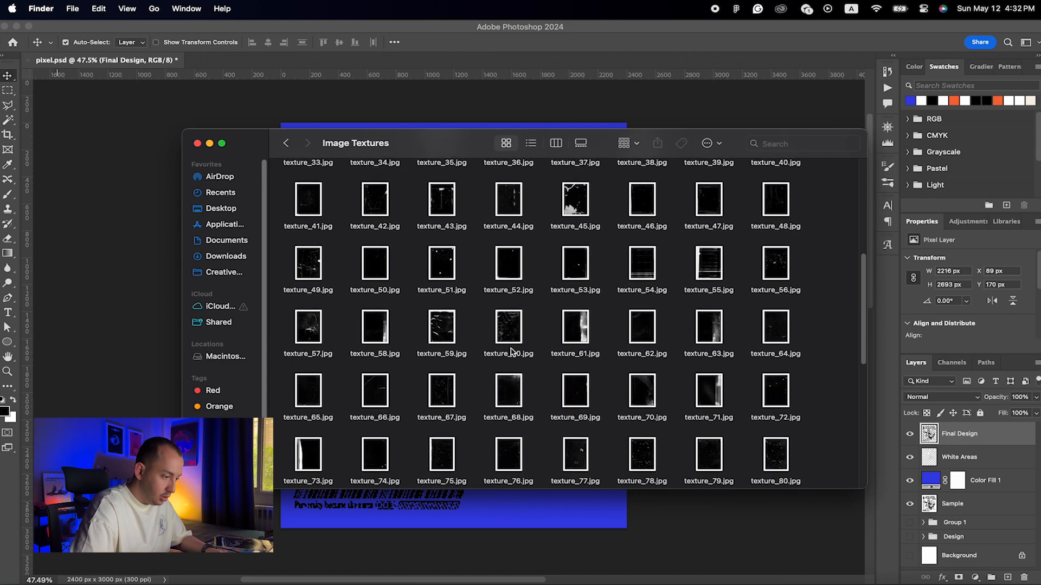
scroll(511, 352, up, 2)
click(570, 311)
key(space)
key(space)
key(space)
key(space)
drag(582, 304, 117, 329)
drag(609, 328, 628, 326)
key(Return)
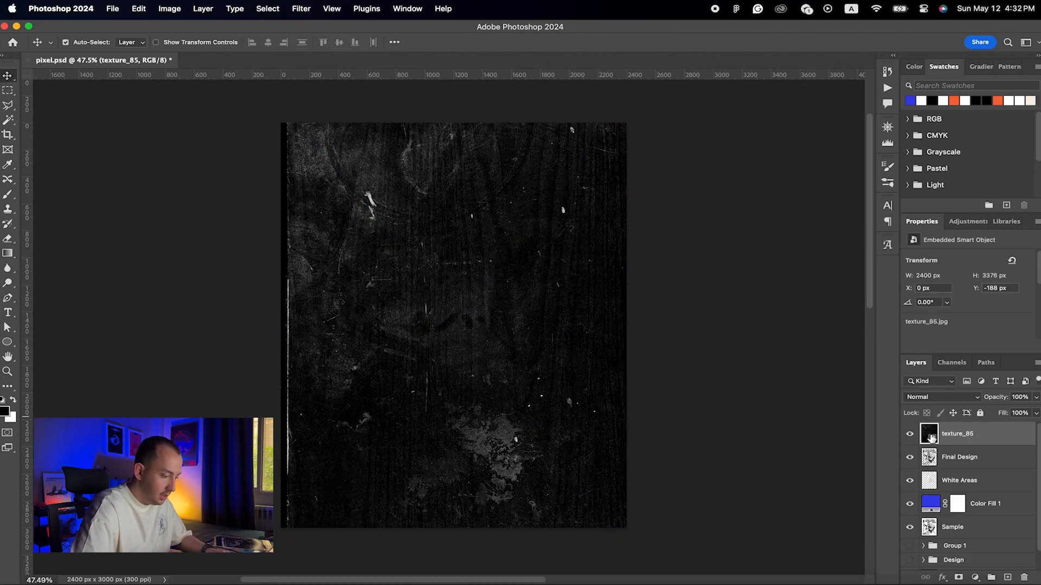
Step: Scale texture_85 up to 2500 px wide so it covers the whole poster, and make a hidden duplicate of it
key(super+t)
drag(628, 326, 636, 326)
key(Return)
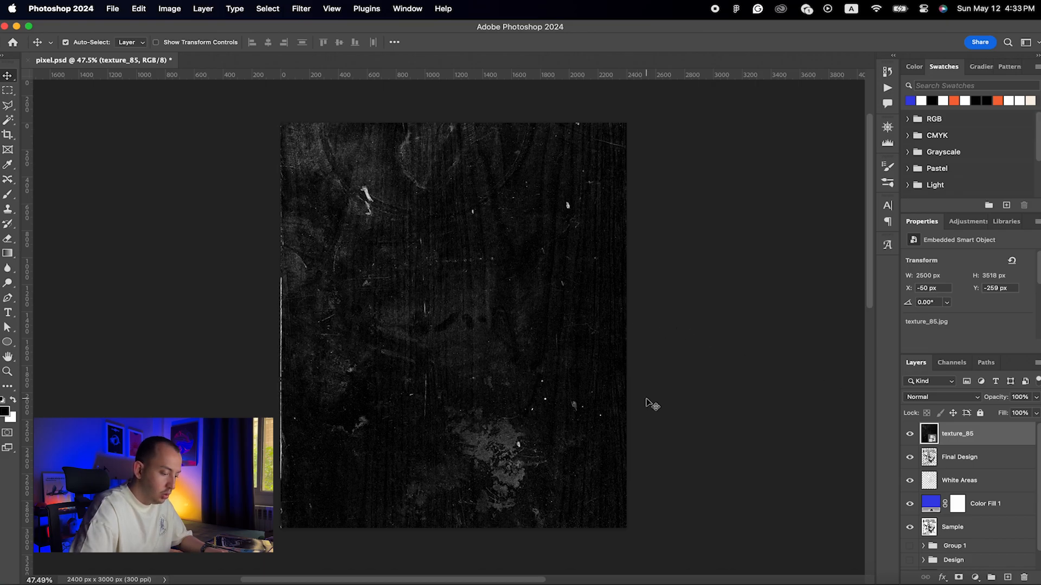
key(super+j)
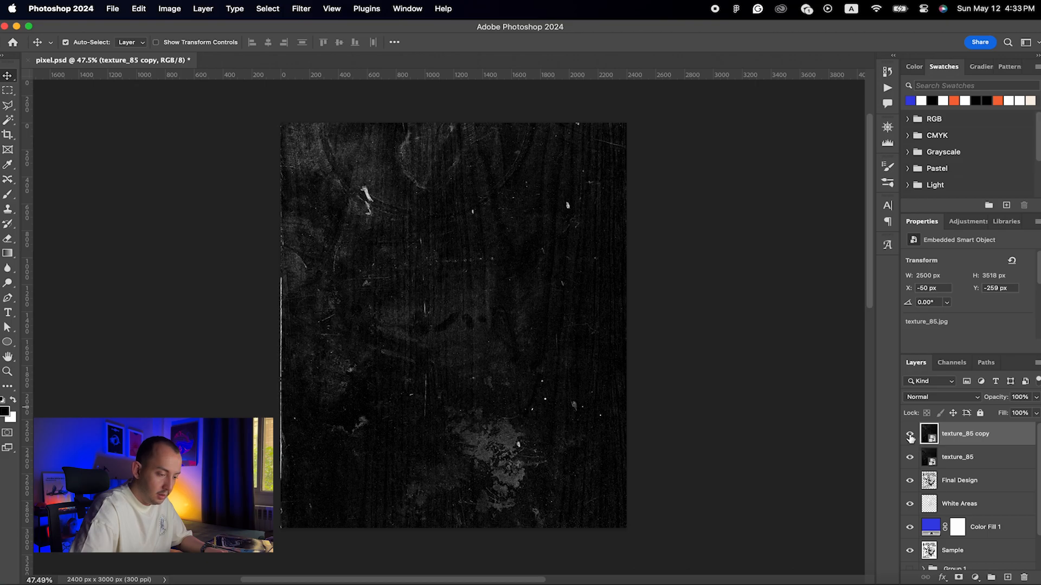
click(909, 436)
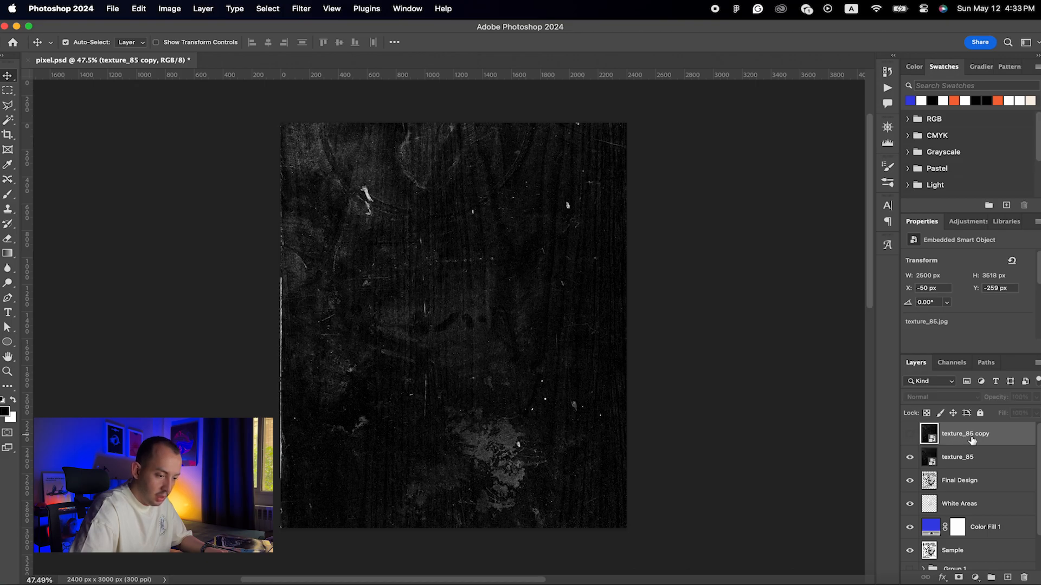
Step: Invert the original texture_85 layer and set its blend mode to Darken
click(997, 461)
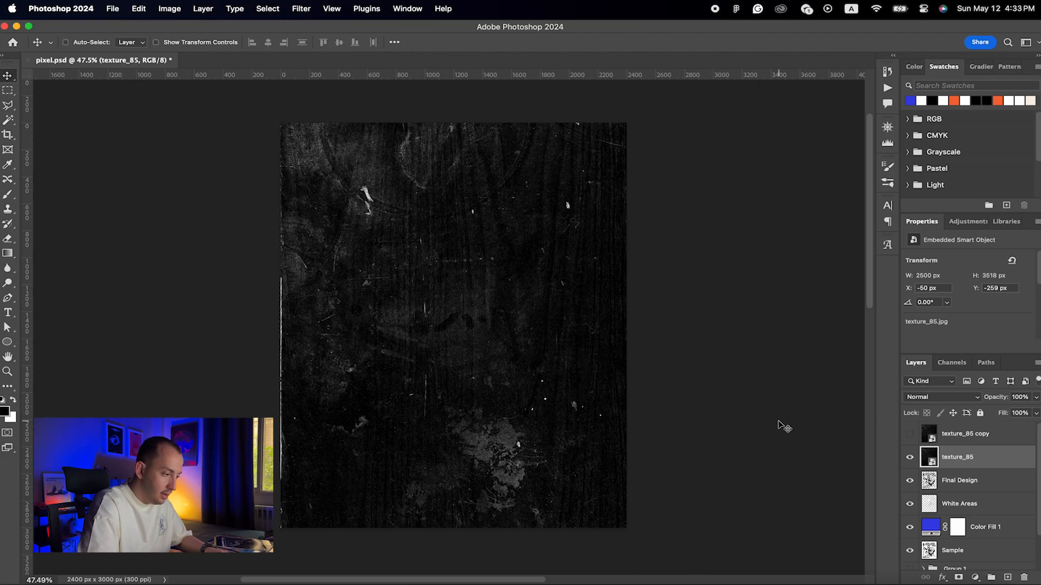
key(super+i)
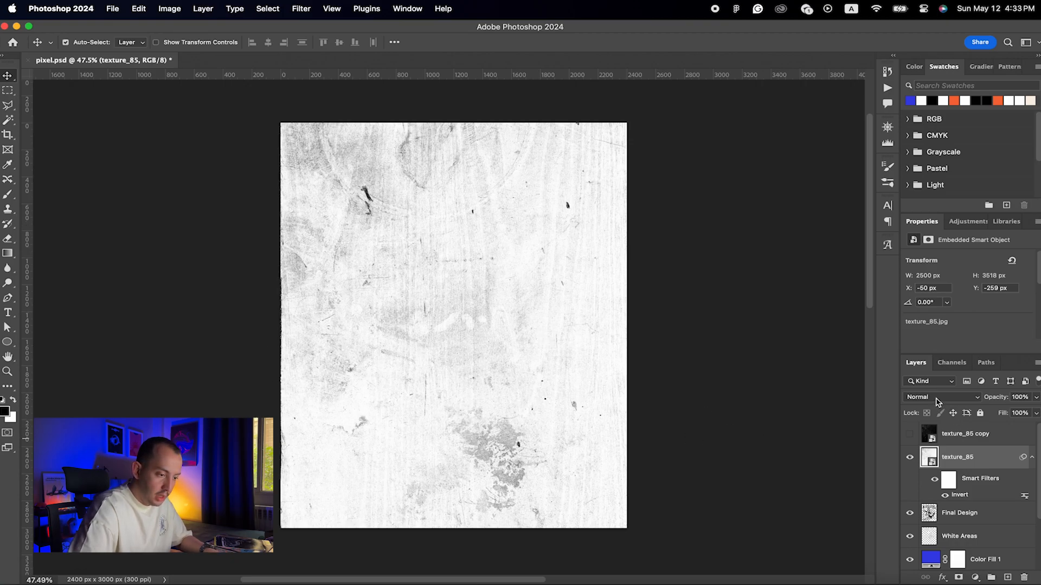
click(938, 401)
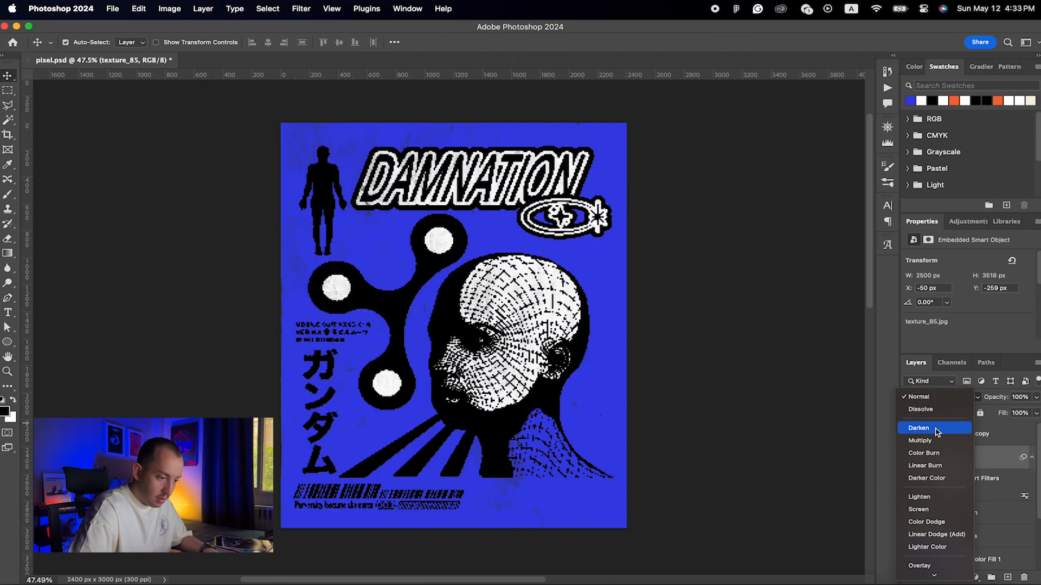
click(933, 428)
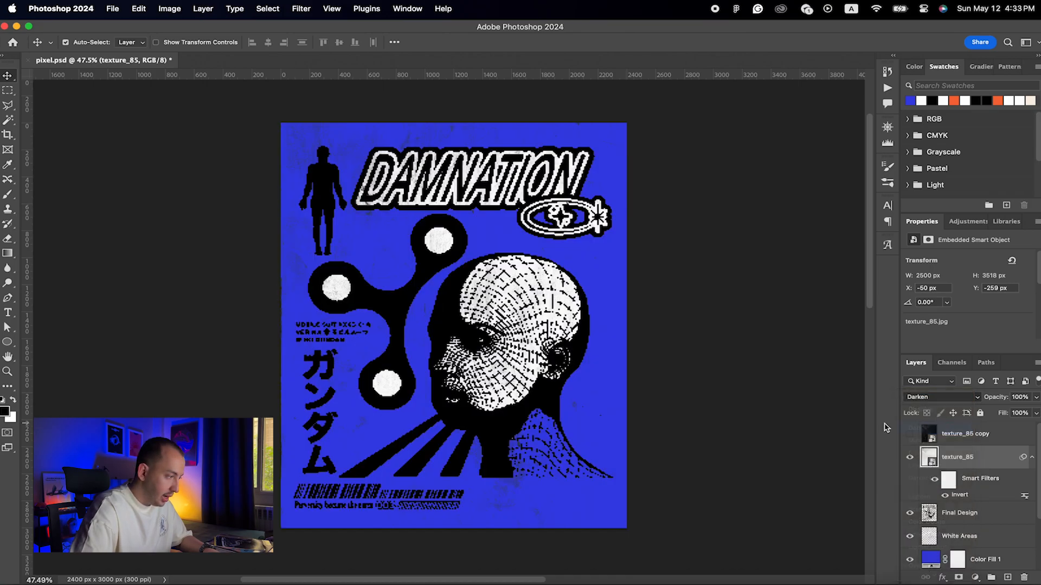
Step: Examine the dark texture up close across the title, figure, circles, head and lower part of the poster
scroll(365, 201, up, 6)
scroll(361, 197, left, 4)
scroll(362, 196, up, 3)
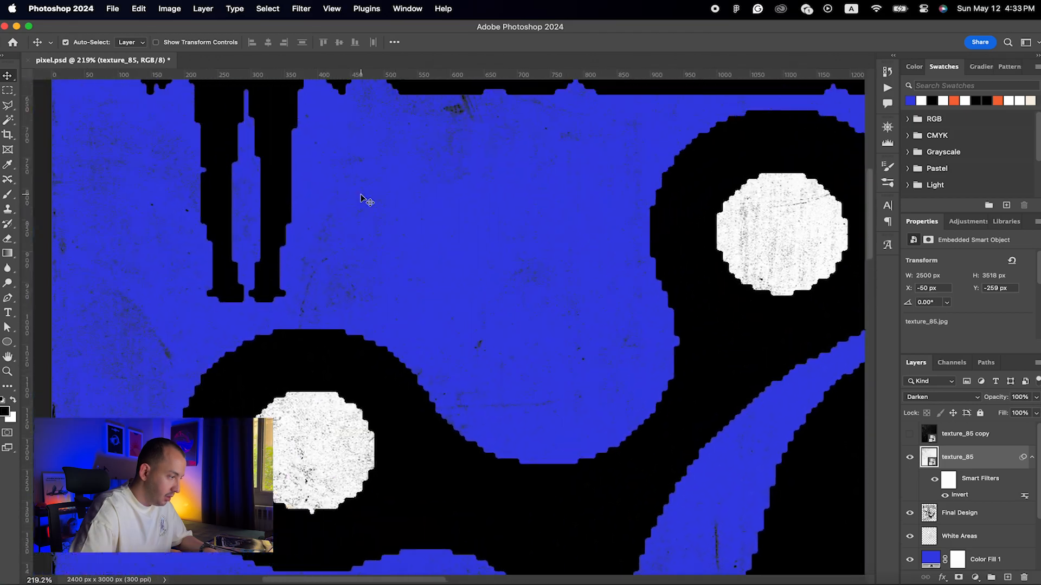
scroll(368, 181, up, 2)
scroll(369, 180, up, 2)
scroll(368, 180, up, 5)
scroll(368, 180, right, 1)
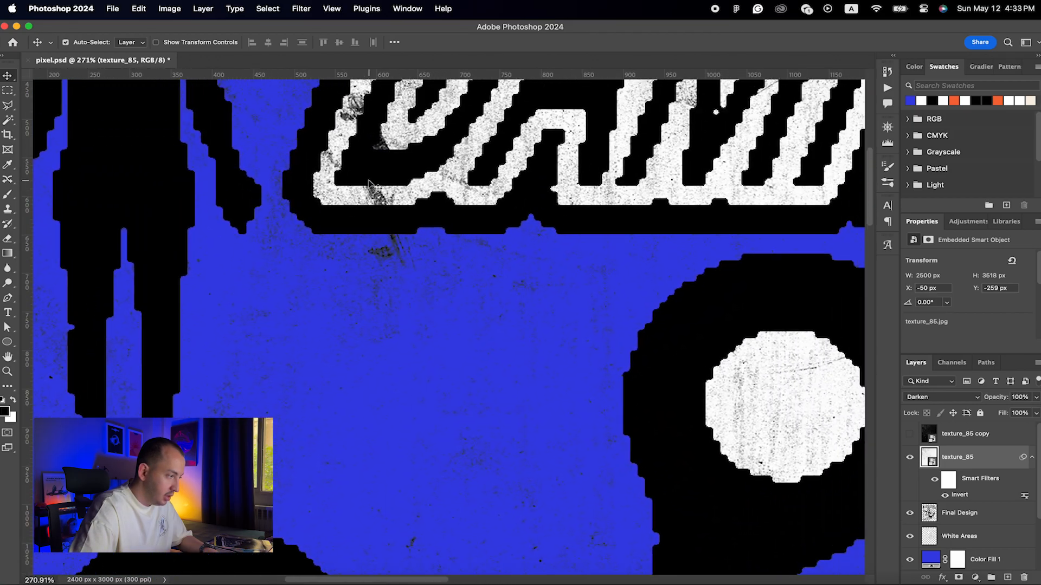
scroll(368, 195, down, 8)
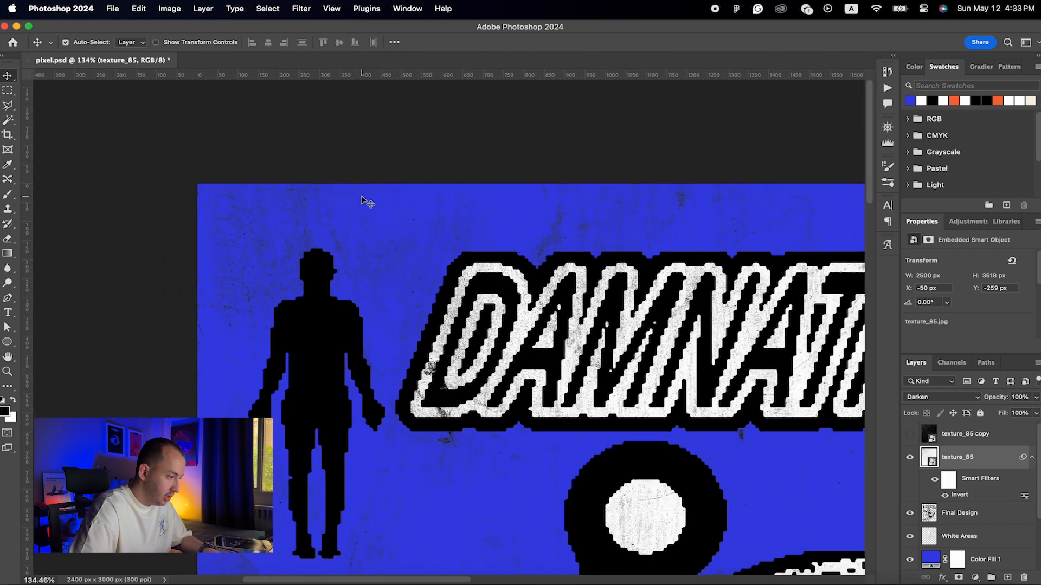
scroll(484, 428, up, 8)
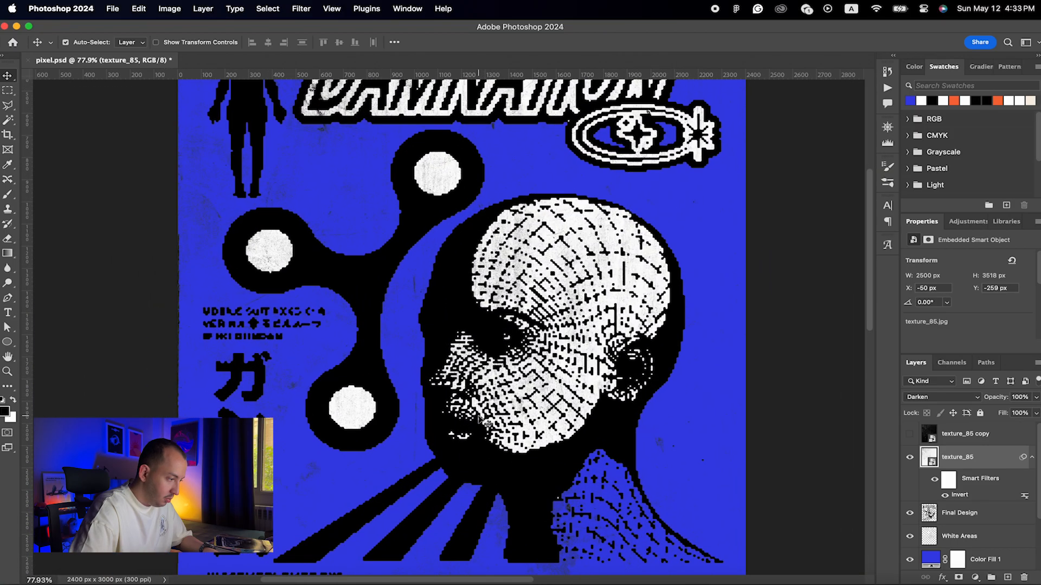
scroll(531, 393, down, 2)
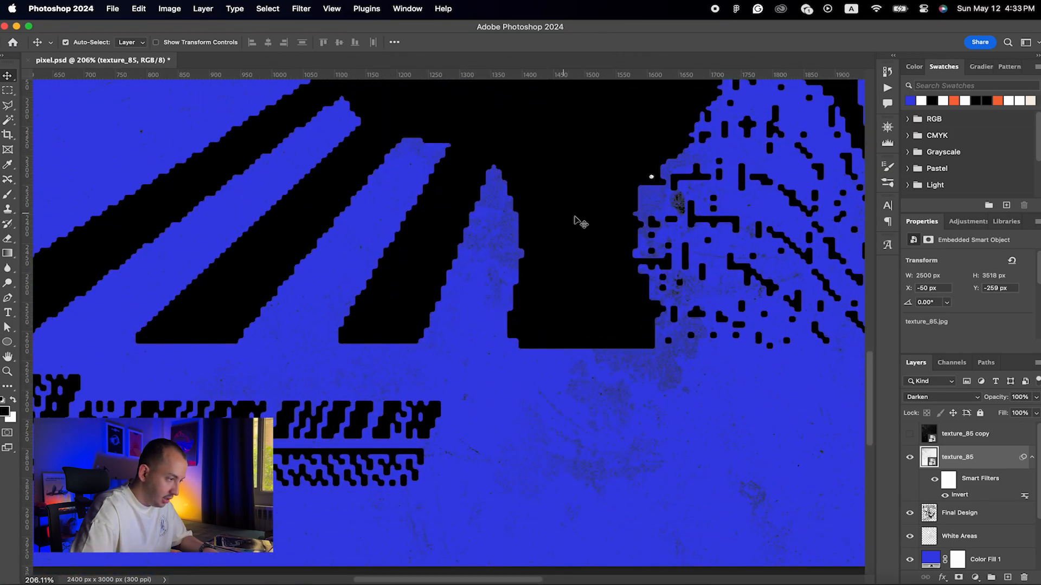
scroll(548, 201, up, 4)
scroll(566, 262, down, 6)
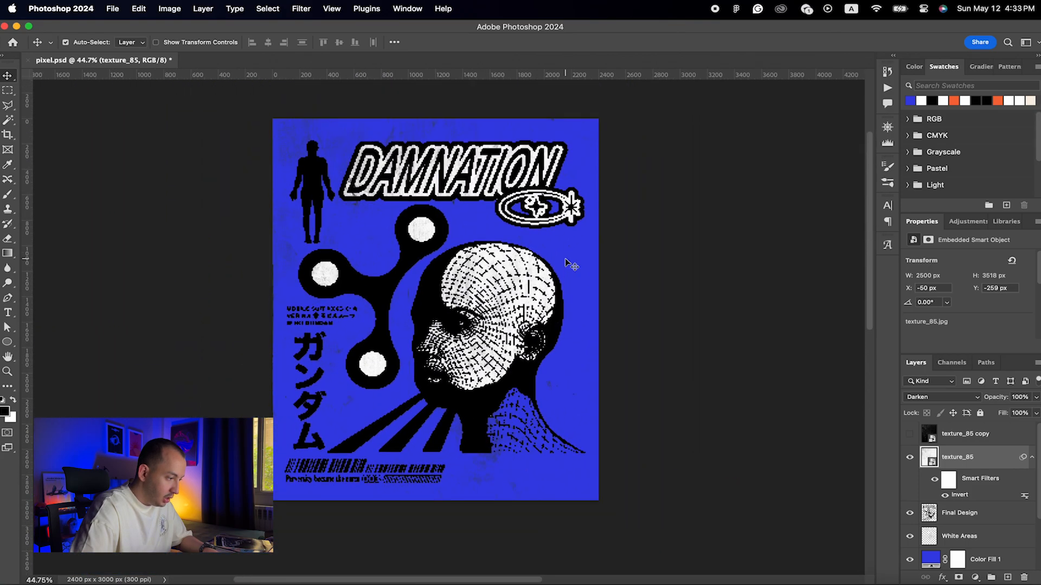
scroll(566, 263, up, 2)
scroll(567, 263, down, 1)
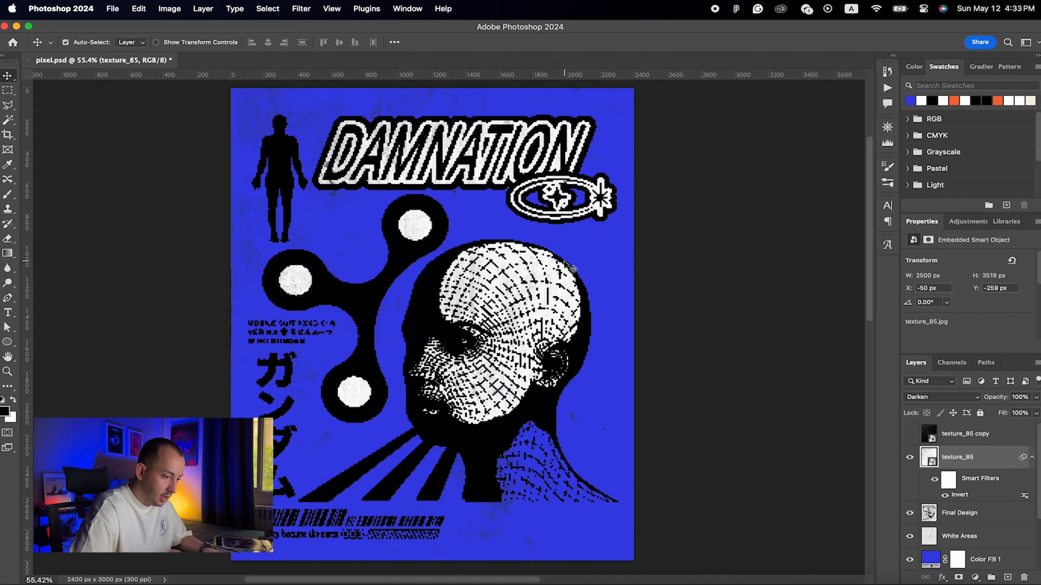
Step: Show the texture_85 copy layer and set its blend mode to Lighten
click(910, 434)
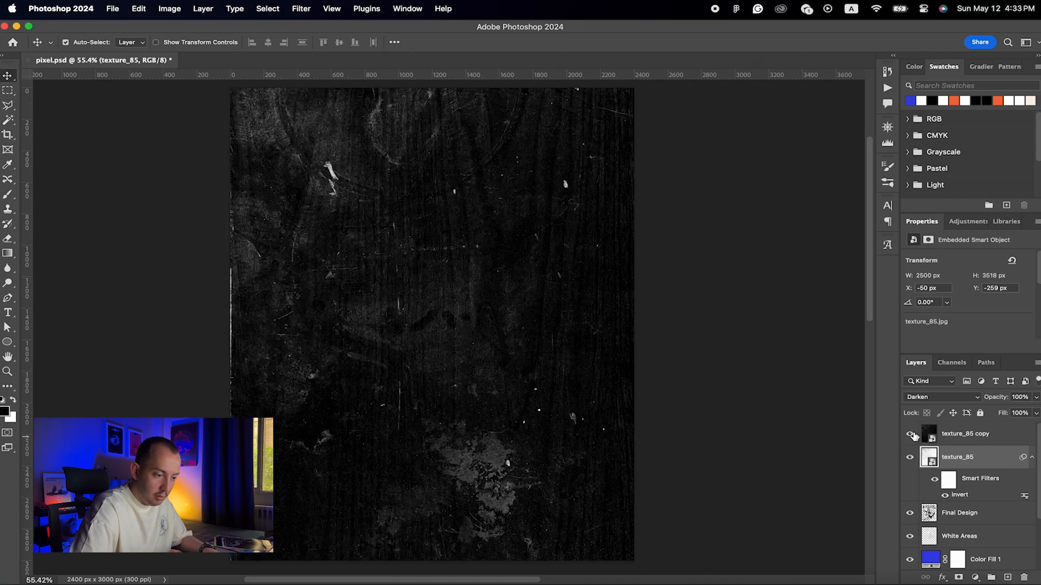
click(967, 438)
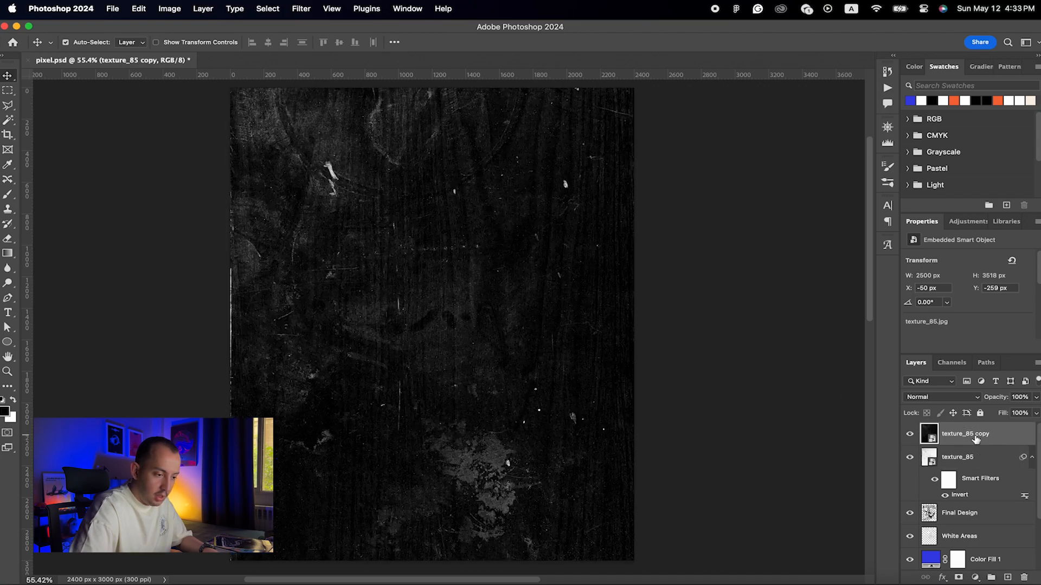
click(953, 399)
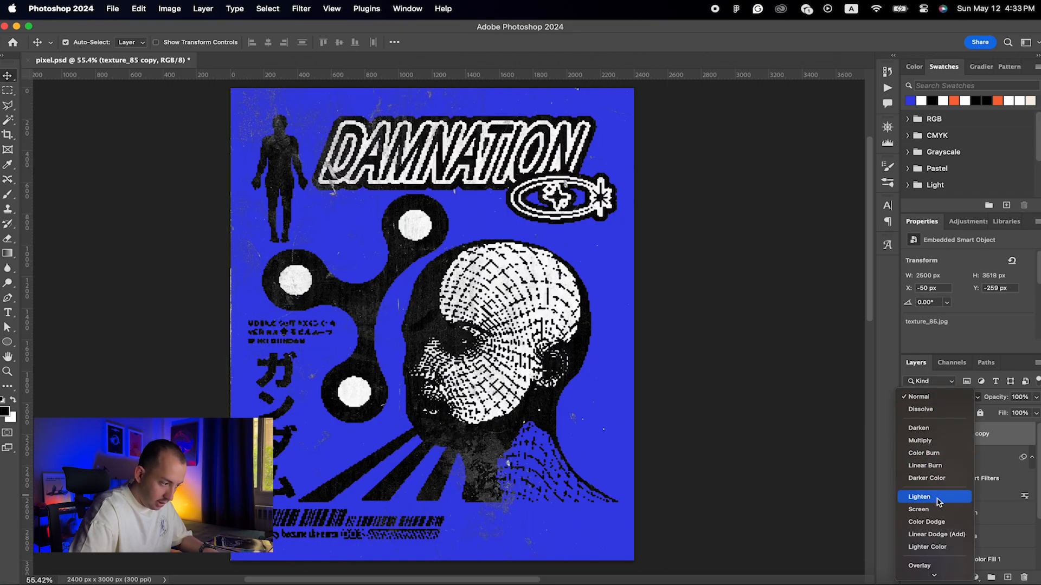
click(938, 499)
Step: Check the light texture on the poster and lower the texture_85 copy layer's opacity to 60%
scroll(476, 460, up, 5)
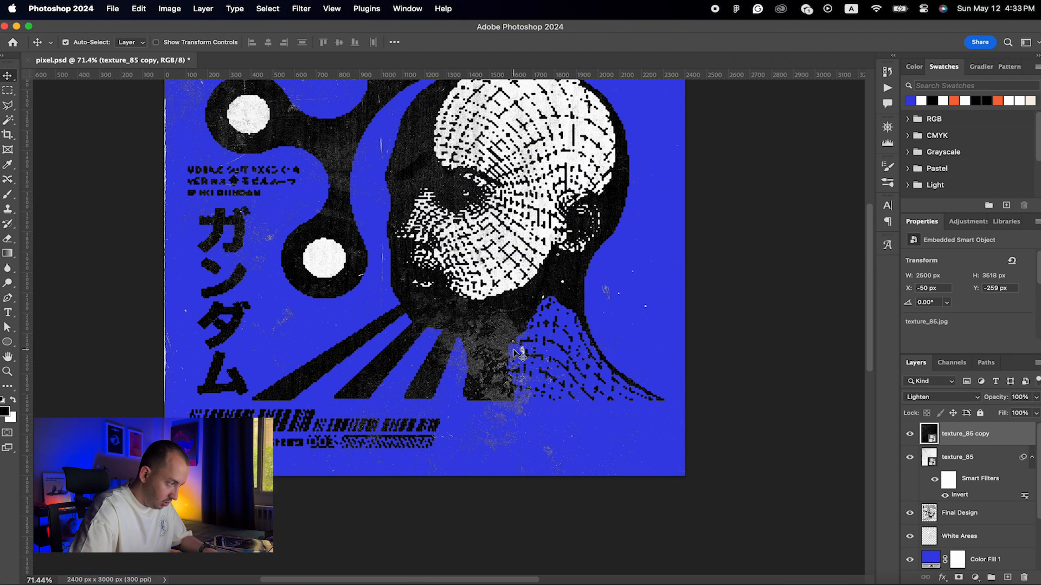
scroll(512, 347, down, 6)
scroll(512, 347, down, 2)
drag(995, 398, 1020, 406)
click(975, 457)
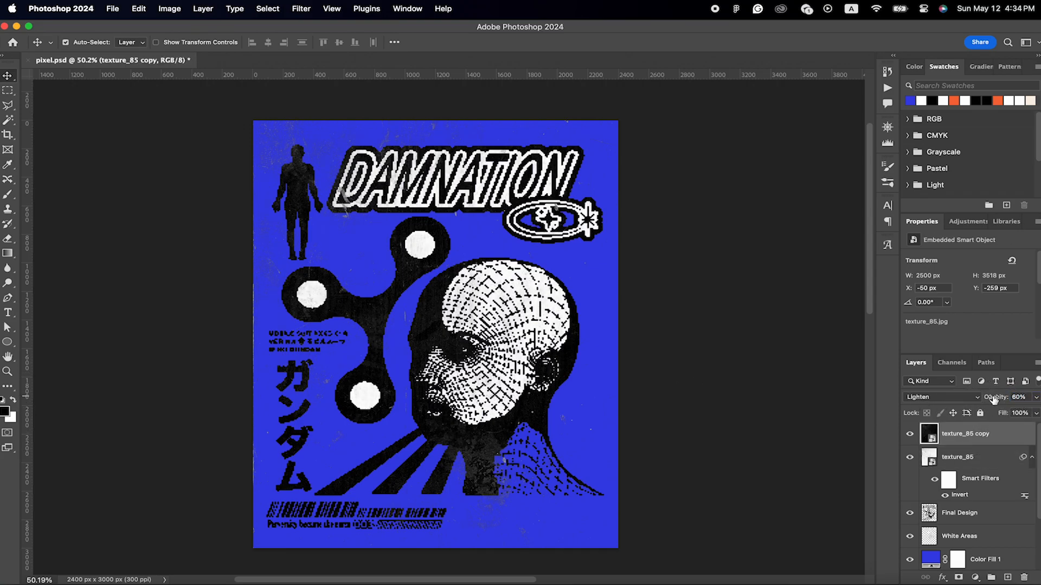